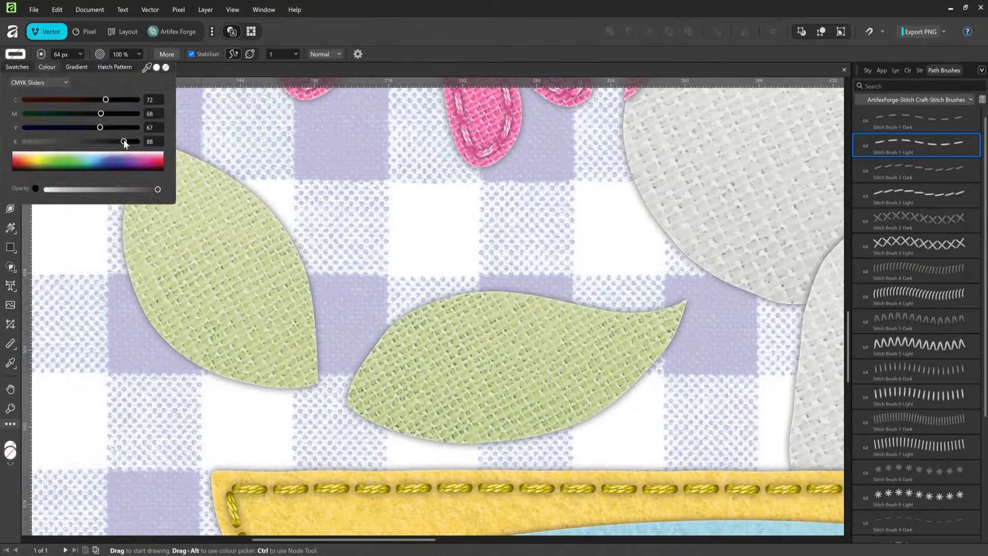
# - Stitch the outlines and centre veins of both green leaves with Stitch Brush 1-Light and select the finished strokes
pyautogui.moveTo(277, 238); pyautogui.dragTo(304, 364)
pyautogui.moveTo(146, 159); pyautogui.dragTo(297, 360)
pyautogui.moveTo(362, 394); pyautogui.dragTo(669, 319)
pyautogui.moveTo(363, 403)
pyautogui.mouseDown()
pyautogui.moveTo(396, 418)
pyautogui.moveTo(671, 320)
pyautogui.moveTo(379, 393)
pyautogui.mouseUp()
pyautogui.press('a')
pyautogui.click(669, 321)
pyautogui.press('v')
pyautogui.moveTo(103, 116); pyautogui.dragTo(695, 452)
pyautogui.click(907, 70)
pyautogui.click(895, 71)
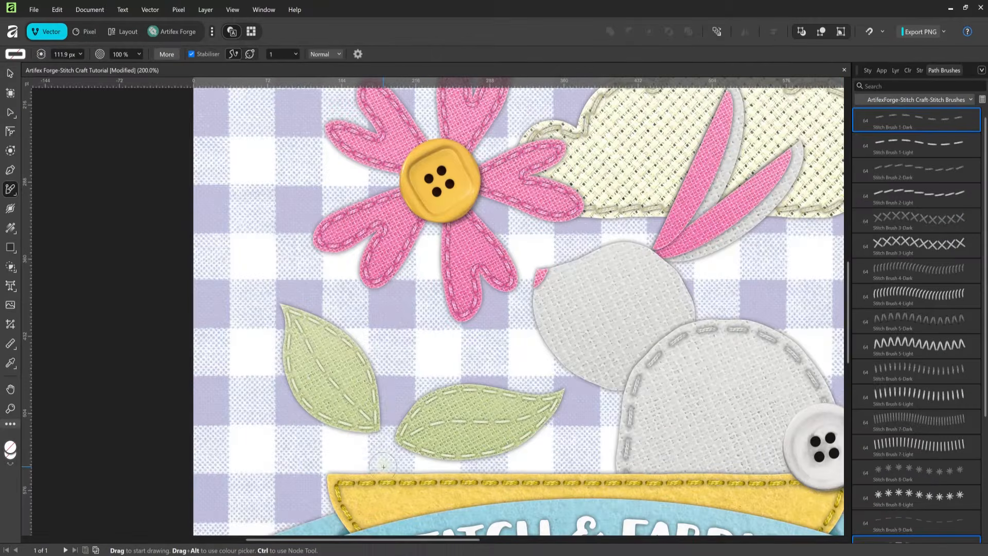
# - Draw a stitched stem from between the leaves up to the flower's button with Stitch Brush 1-Dark at 111.9 px
pyautogui.moveTo(383, 466)
pyautogui.mouseDown()
pyautogui.moveTo(402, 334)
pyautogui.moveTo(434, 230)
pyautogui.mouseUp()
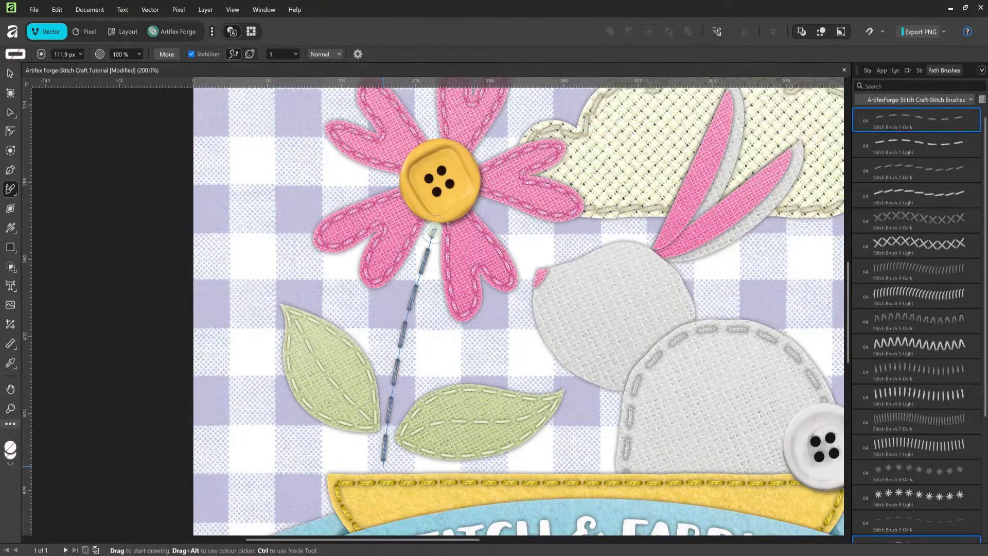
pyautogui.click(11, 112)
pyautogui.click(908, 70)
pyautogui.click(909, 120)
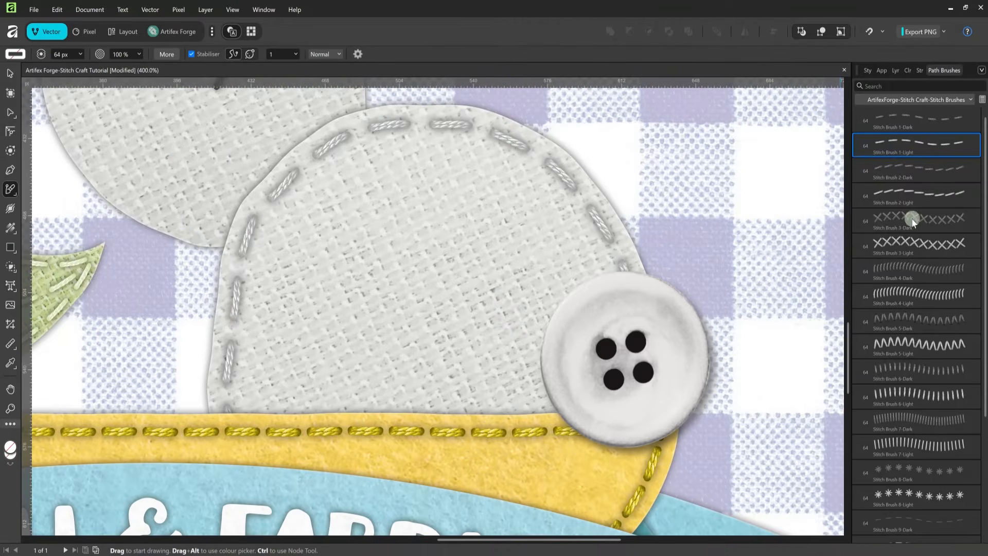
# - Draw a cross-stitch line across the rabbit's grey body with Stitch Brush 3-Dark
pyautogui.click(913, 220)
pyautogui.moveTo(402, 354); pyautogui.dragTo(624, 357)
pyautogui.click(10, 76)
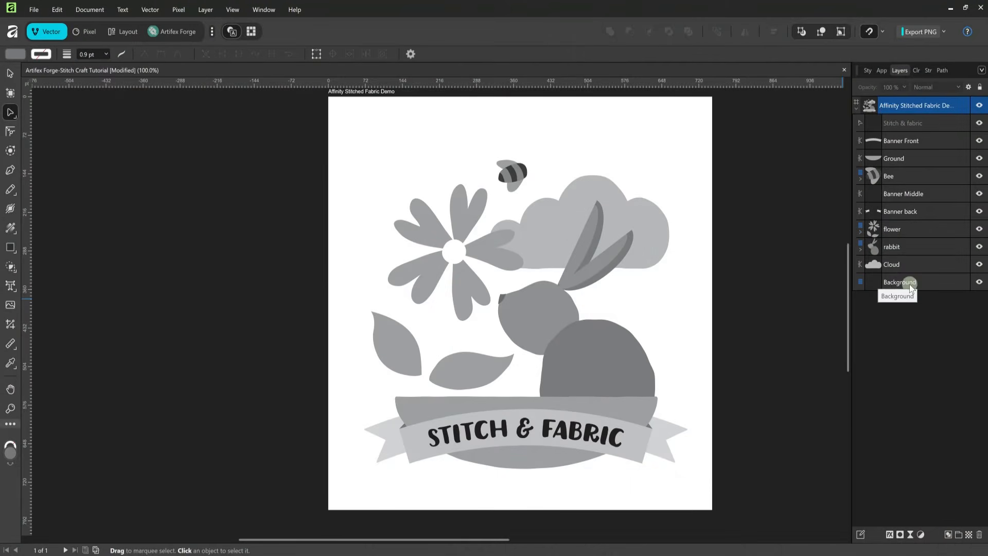
# - Draw a rectangle on the Background layer slightly larger than the artboard and move it to cover the whole page
pyautogui.click(910, 284)
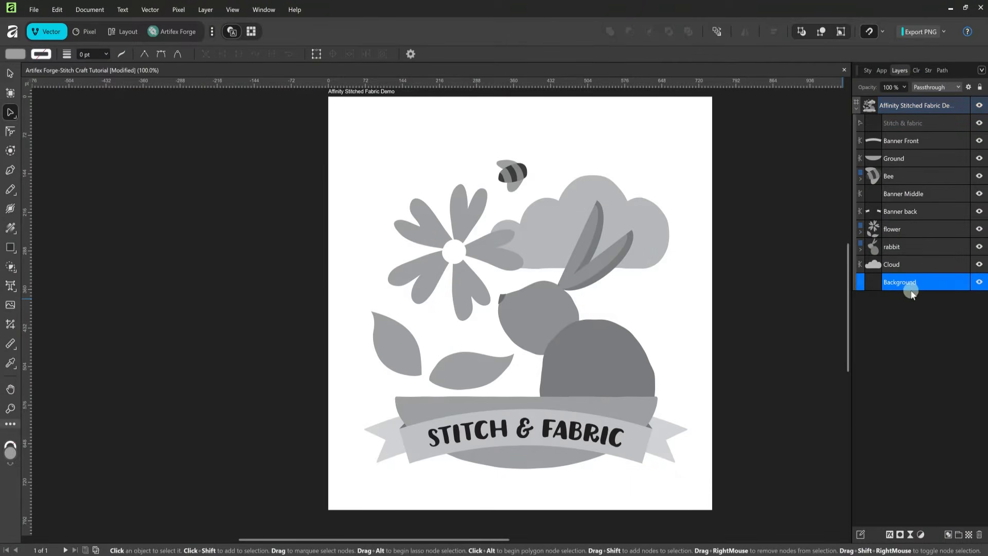
pyautogui.click(10, 247)
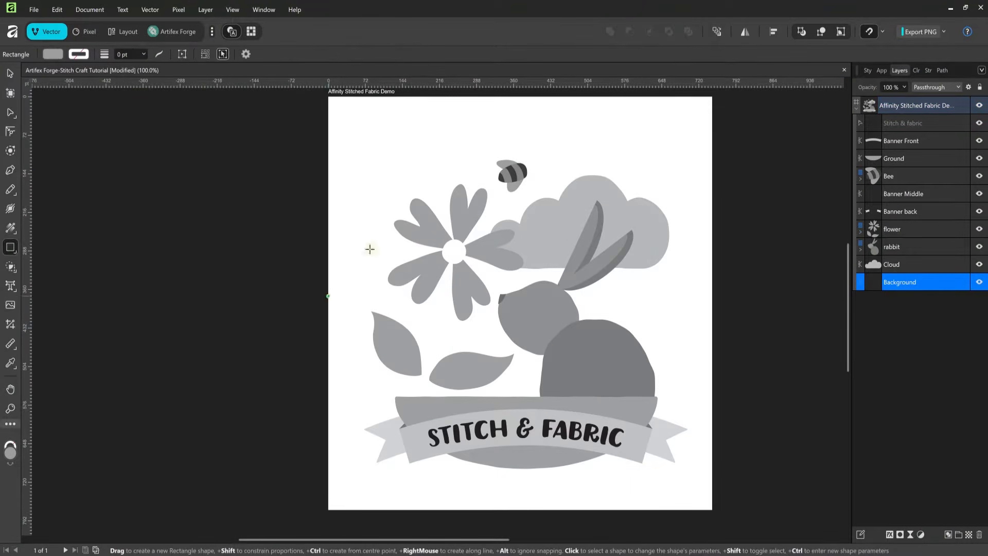
pyautogui.moveTo(323, 97); pyautogui.dragTo(729, 510)
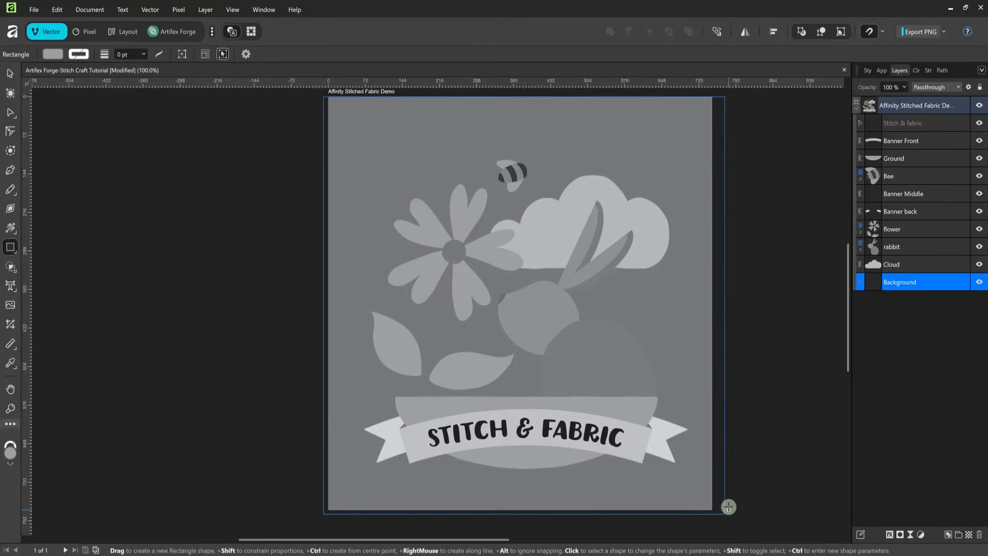
pyautogui.click(19, 76)
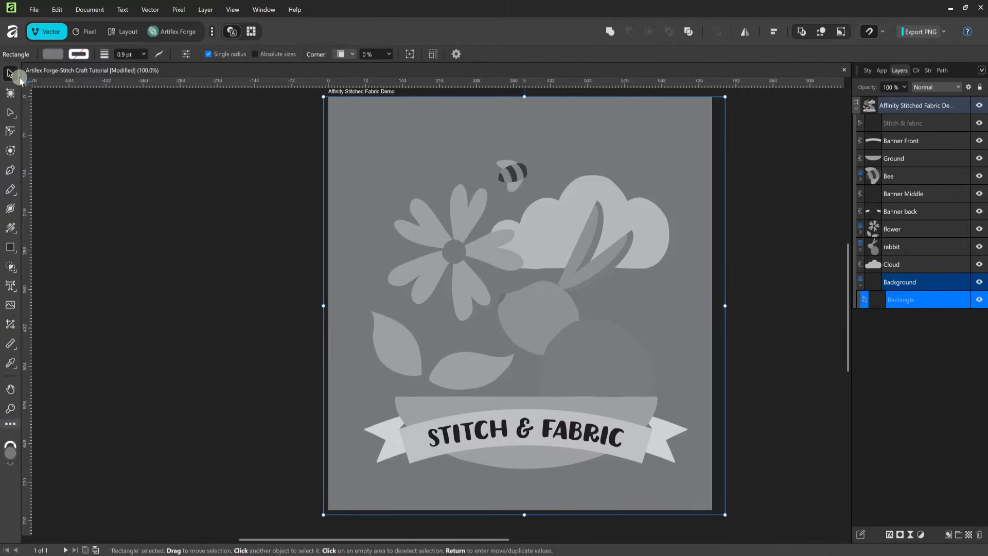
pyautogui.moveTo(690, 328); pyautogui.dragTo(689, 333)
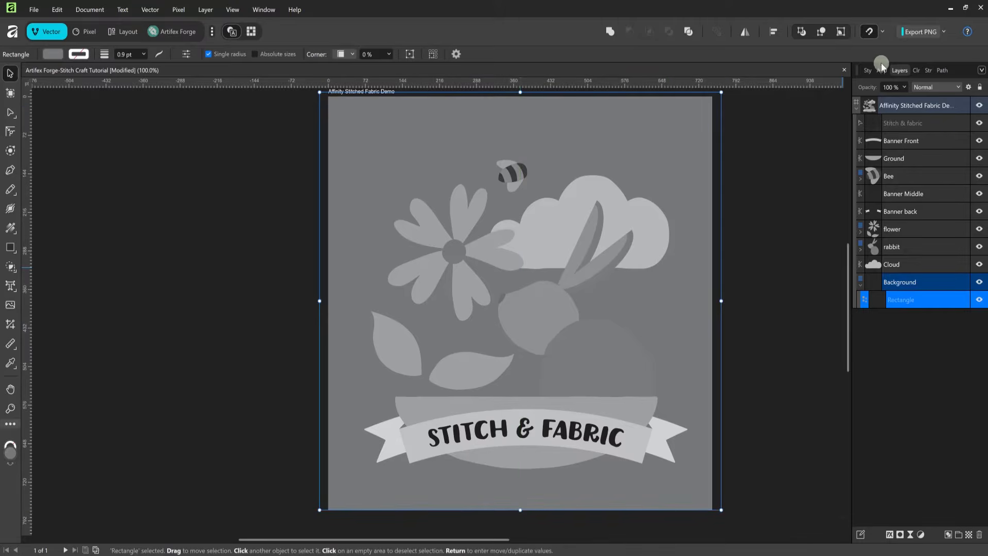
# - Apply the Plaid 8 style from the ArtifexForge-Stitch Craft-Plaid category to the background rectangle
pyautogui.click(867, 70)
pyautogui.click(950, 102)
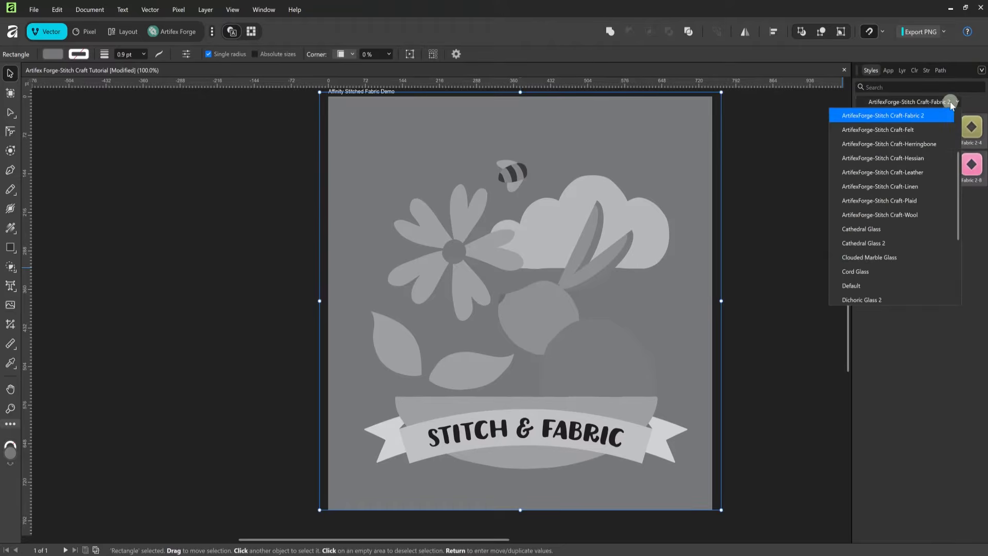
pyautogui.click(900, 201)
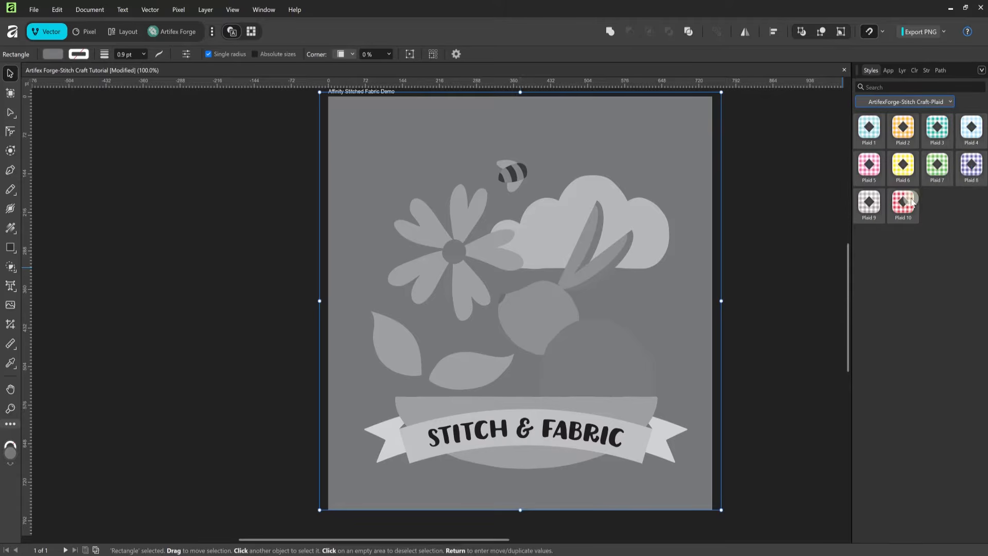
pyautogui.click(971, 172)
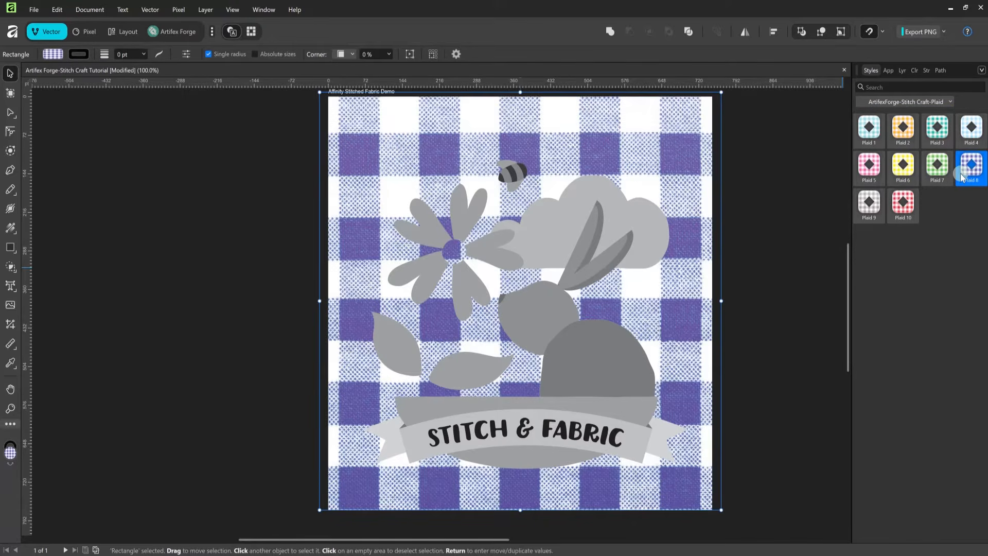
# - Scale the background's plaid fill down to smaller checks about its centre, and undo the trial shift of the pattern
pyautogui.press('g')
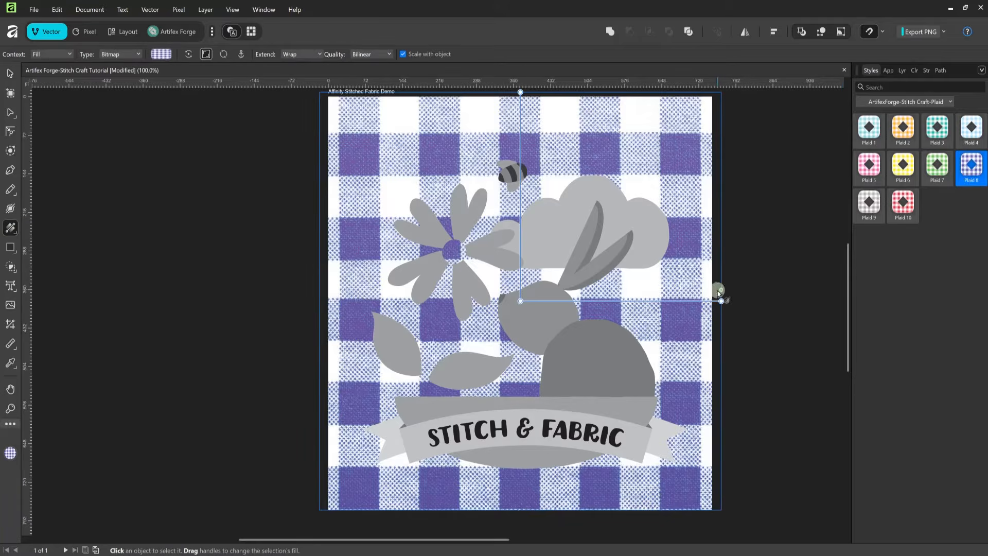
pyautogui.moveTo(721, 300); pyautogui.dragTo(619, 335)
pyautogui.hotkey('ctrl', 'z')
pyautogui.moveTo(520, 301); pyautogui.dragTo(419, 333)
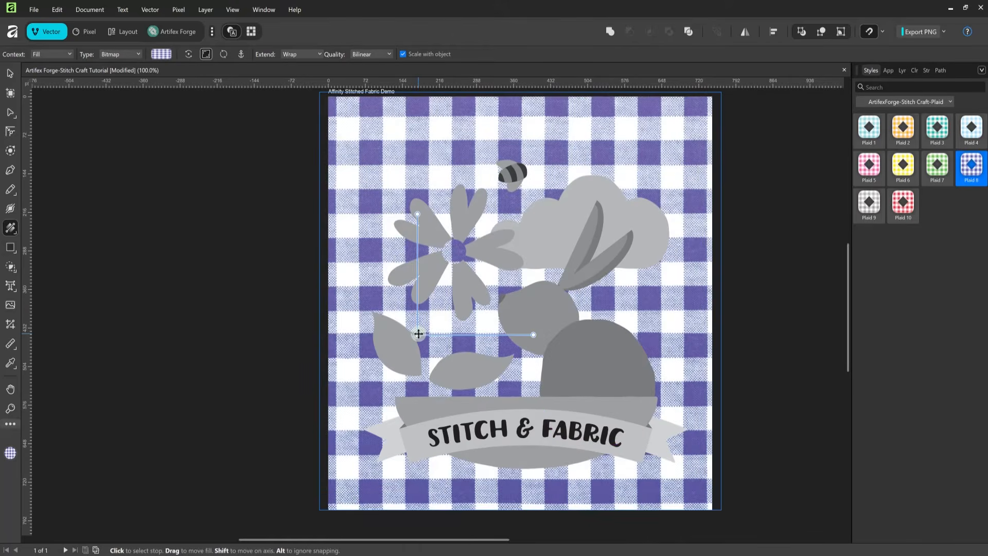
pyautogui.hotkey('ctrl', 'z')
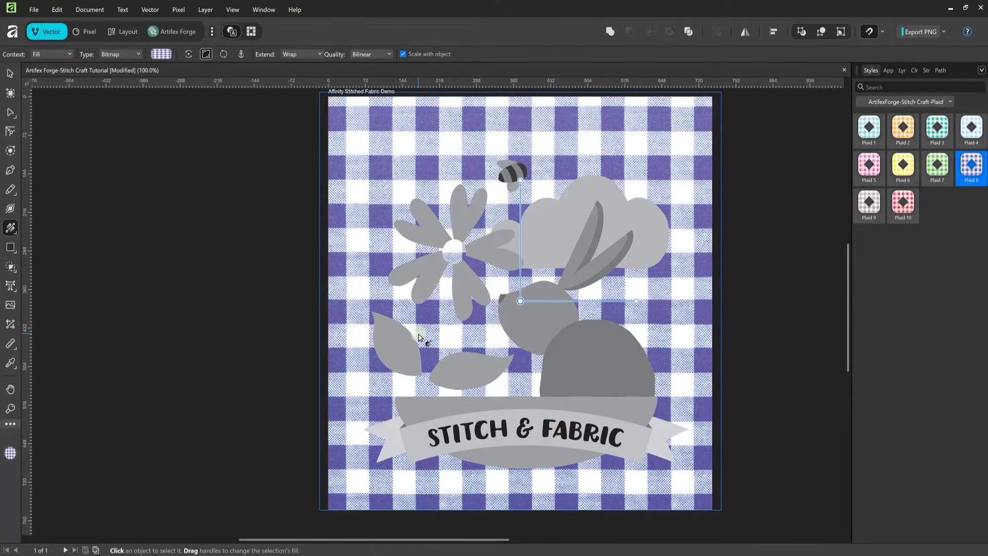
# - Set the plaid rectangle's opacity to 40%, lock it, and collapse the Background layer
pyautogui.click(902, 70)
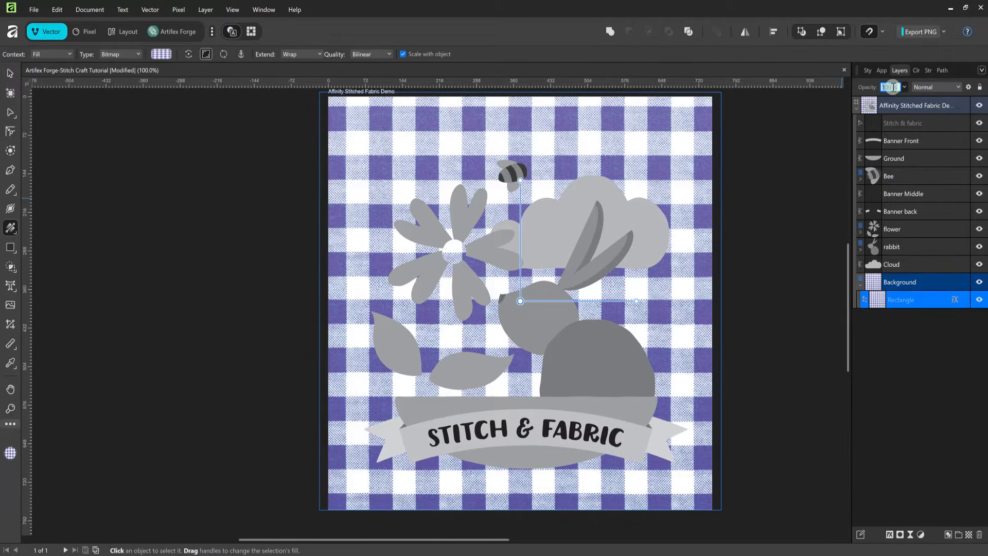
pyautogui.write('40')
pyautogui.press('Return')
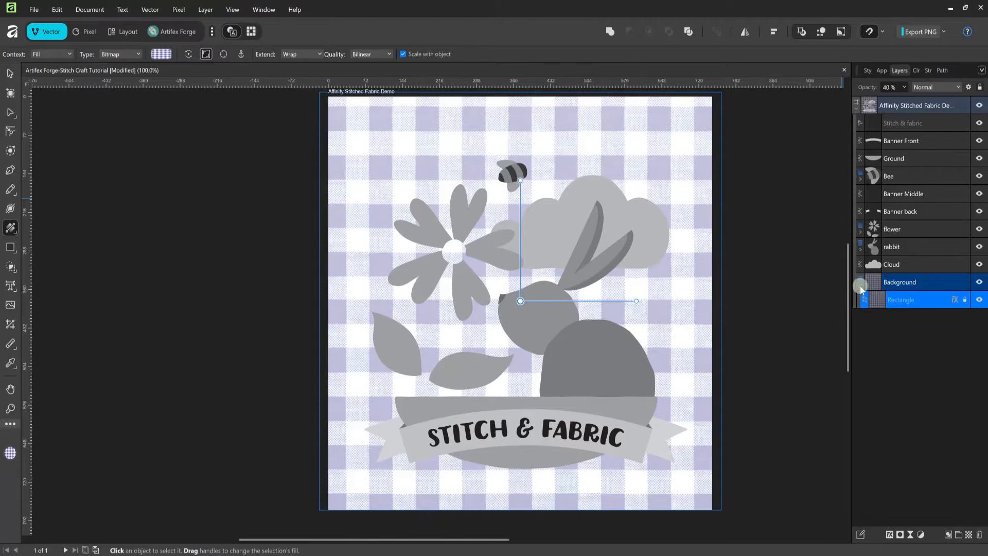
pyautogui.click(859, 286)
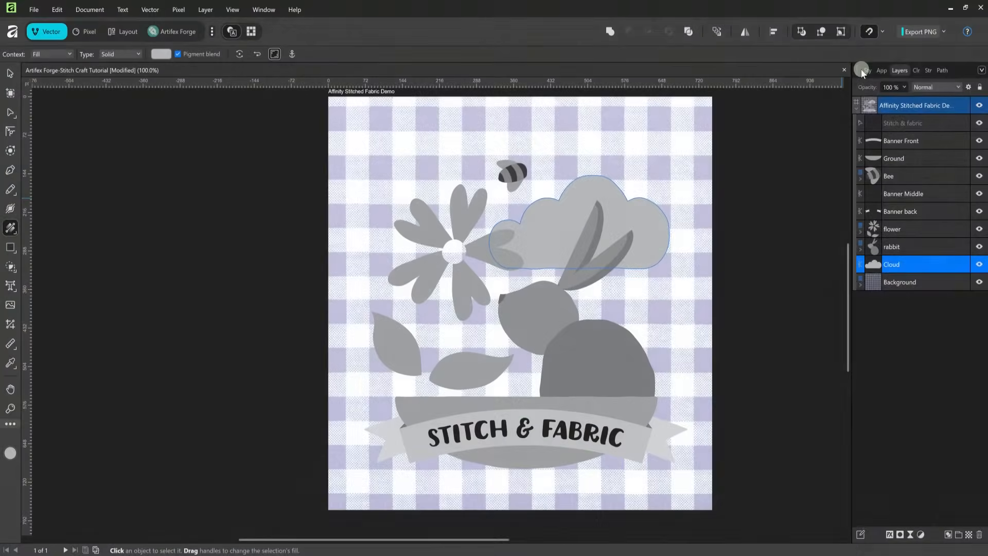
# - Apply the pale yellow style from ArtifexForge-Stitch Craft-Cross Stitch Fabric to the cloud, then enlarge its fill and rotate it diagonally
pyautogui.click(870, 70)
pyautogui.click(926, 103)
pyautogui.moveTo(949, 205); pyautogui.dragTo(952, 142)
pyautogui.click(899, 143)
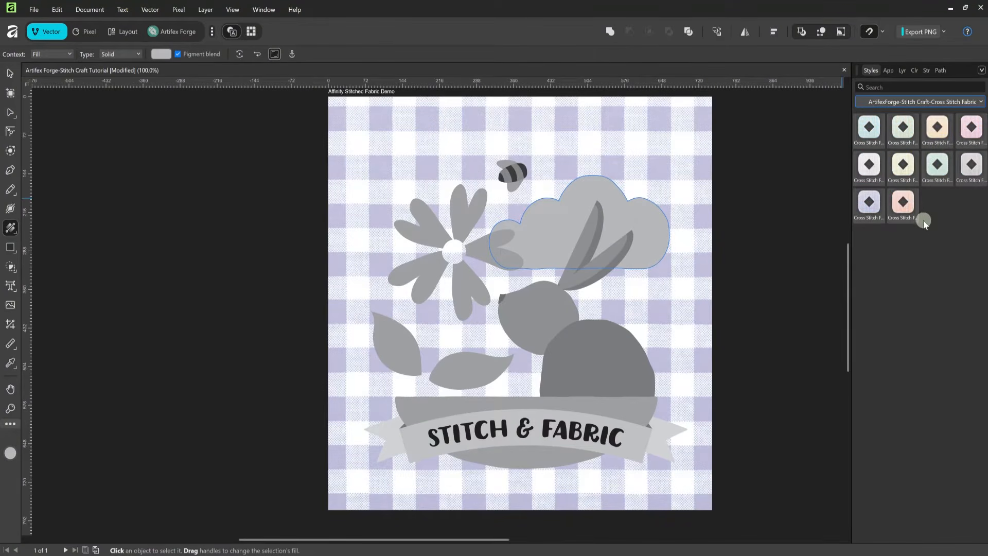
pyautogui.click(906, 170)
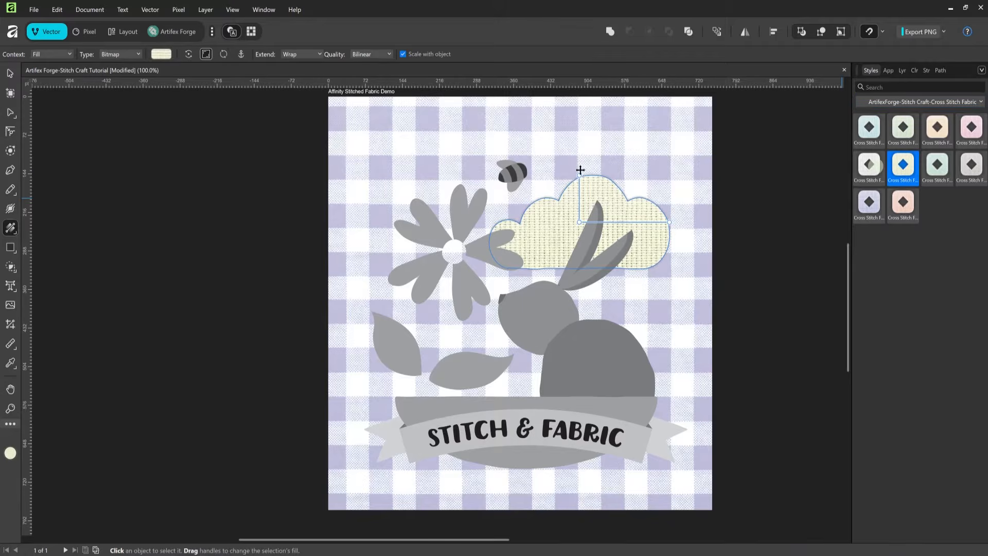
pyautogui.moveTo(579, 175); pyautogui.dragTo(579, 128)
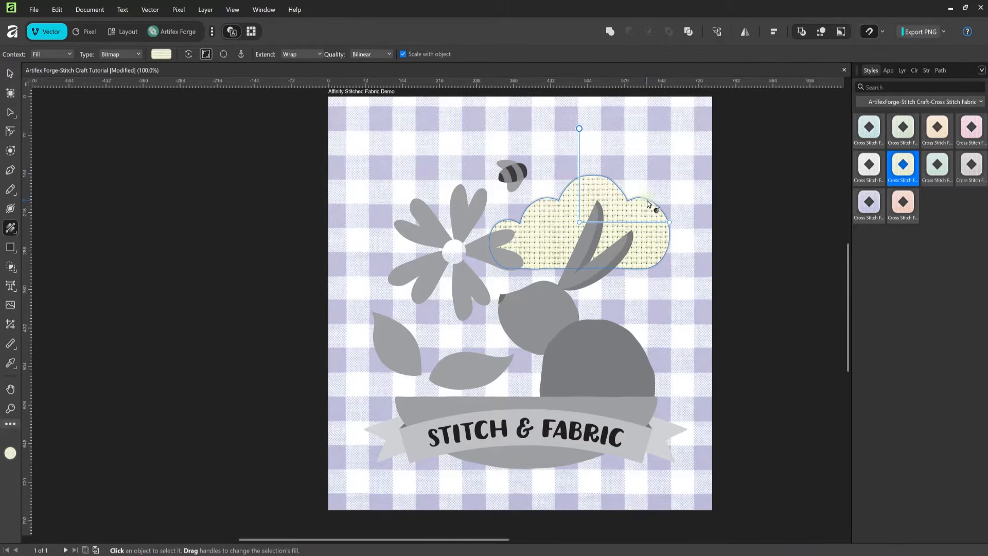
pyautogui.moveTo(667, 220); pyautogui.dragTo(649, 175)
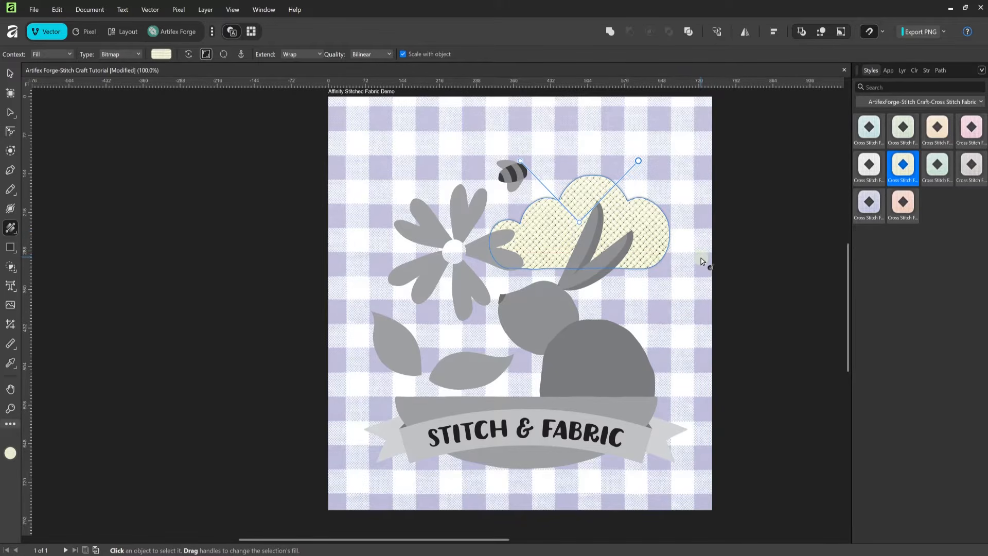
# - Apply the Fabric 2-6 style from ArtifexForge-Stitch Craft-Fabric 2 to the rabbit's head, body and outer ears
pyautogui.click(902, 71)
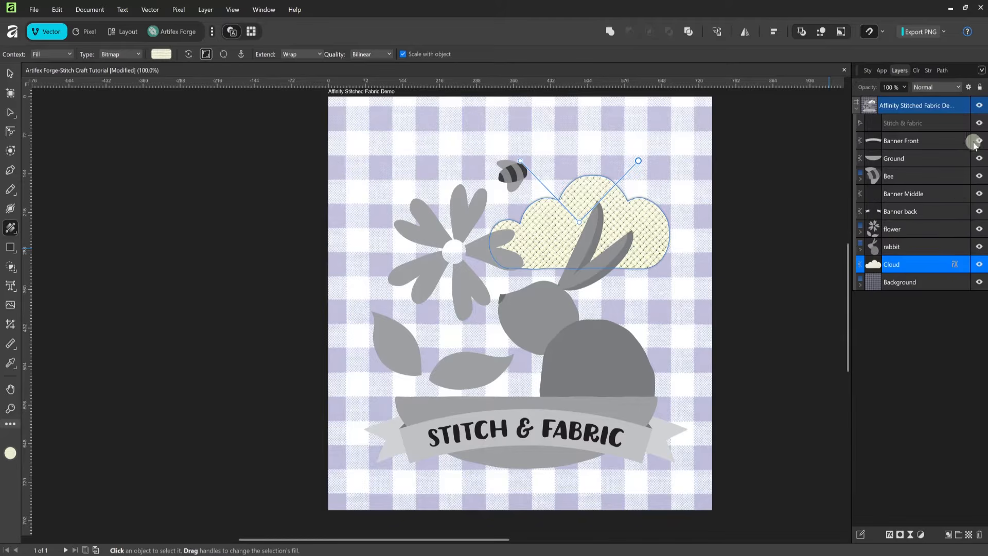
pyautogui.click(860, 249)
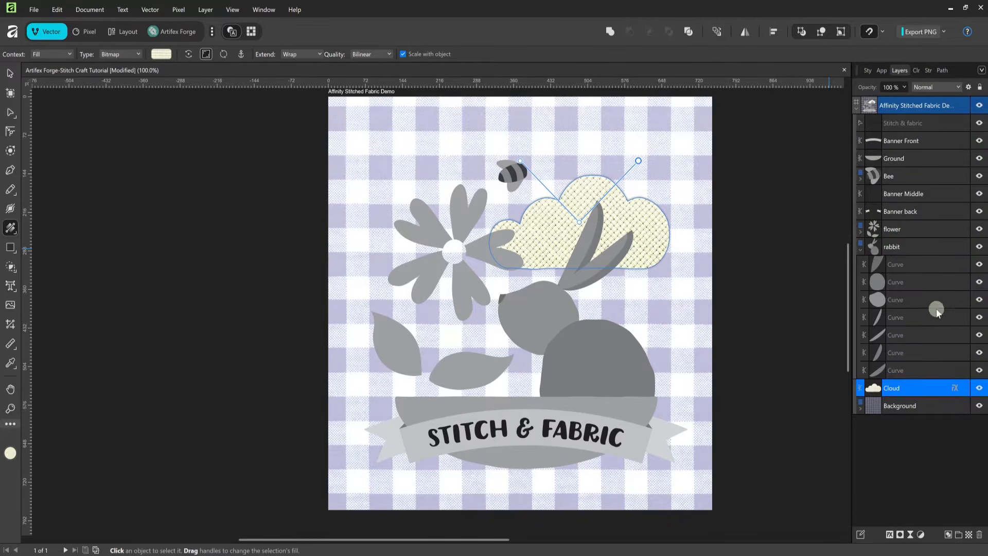
pyautogui.click(910, 371)
pyautogui.keyDown('ctrl'); pyautogui.click(911, 353); pyautogui.keyUp('ctrl')
pyautogui.keyDown('ctrl'); pyautogui.click(910, 294); pyautogui.keyUp('ctrl')
pyautogui.keyDown('ctrl'); pyautogui.click(909, 287); pyautogui.keyUp('ctrl')
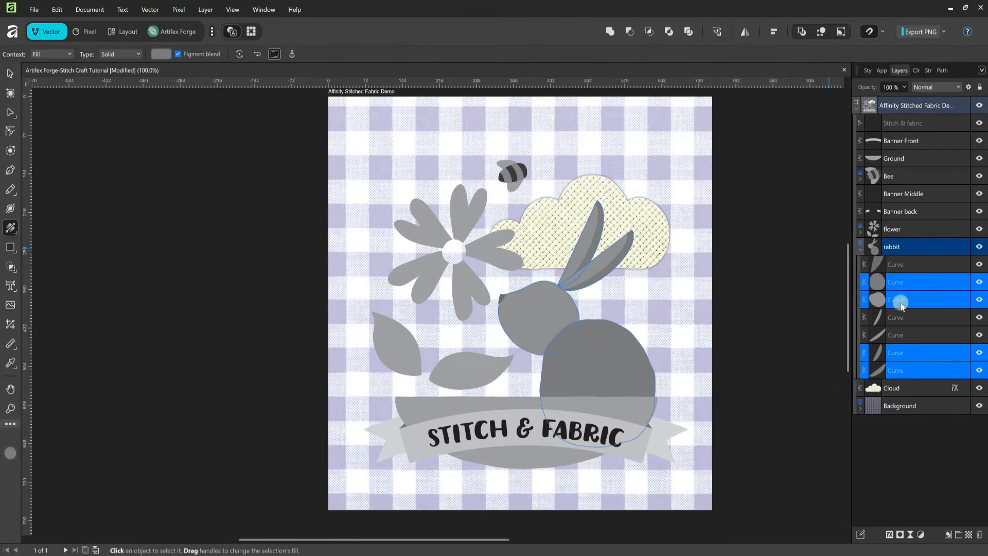
pyautogui.click(867, 70)
pyautogui.click(918, 101)
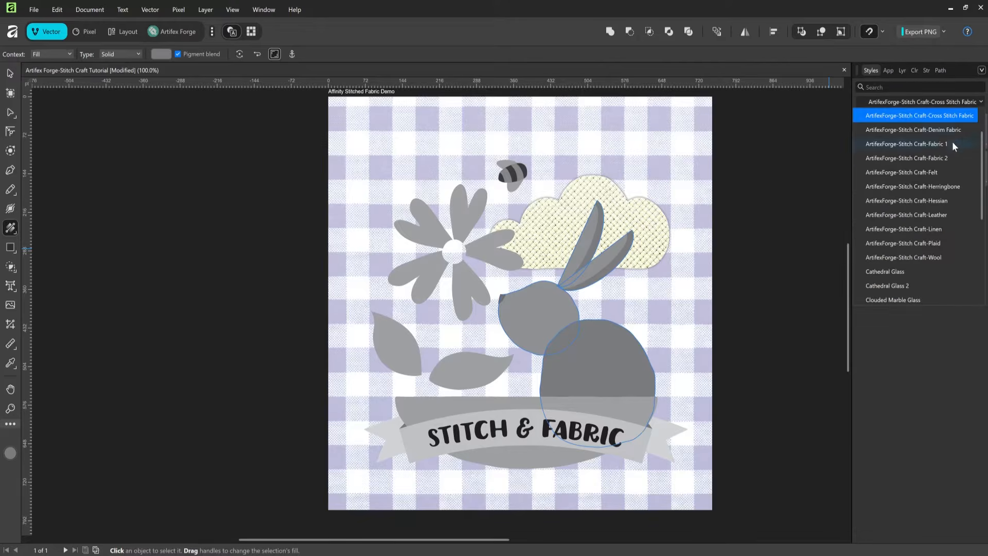
pyautogui.click(930, 159)
pyautogui.click(903, 166)
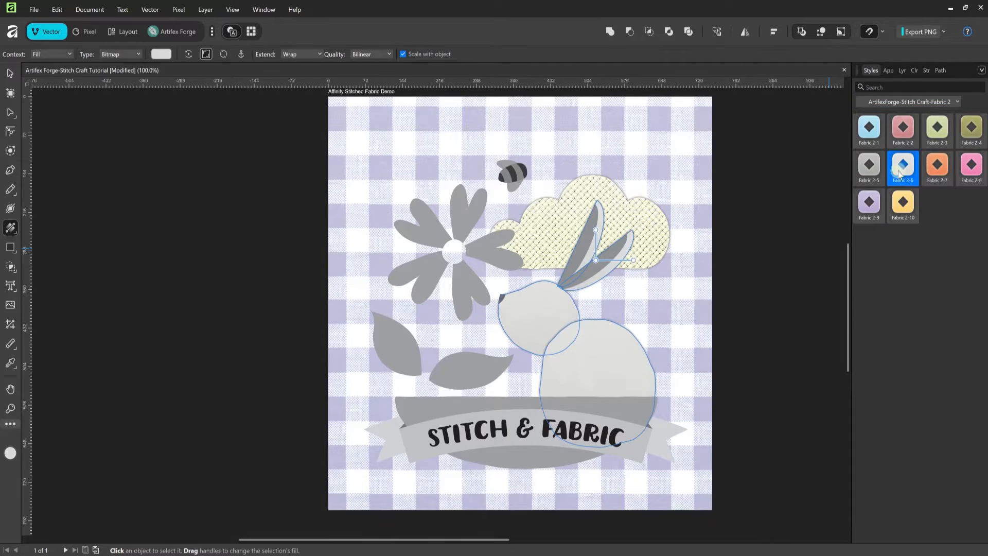
# - Enlarge and rotate the fabric fill on the rabbit's head, body and outer ears, and deselect the shapes
pyautogui.moveTo(730, 259); pyautogui.dragTo(806, 258)
pyautogui.moveTo(624, 295); pyautogui.dragTo(551, 333)
pyautogui.moveTo(732, 300); pyautogui.dragTo(701, 190)
pyautogui.moveTo(479, 388); pyautogui.dragTo(674, 340)
pyautogui.press('v')
pyautogui.click(808, 328)
# - Apply the Fabric 2-8 style to the rabbit's nose, both inner ears and the flower petals together
pyautogui.click(902, 70)
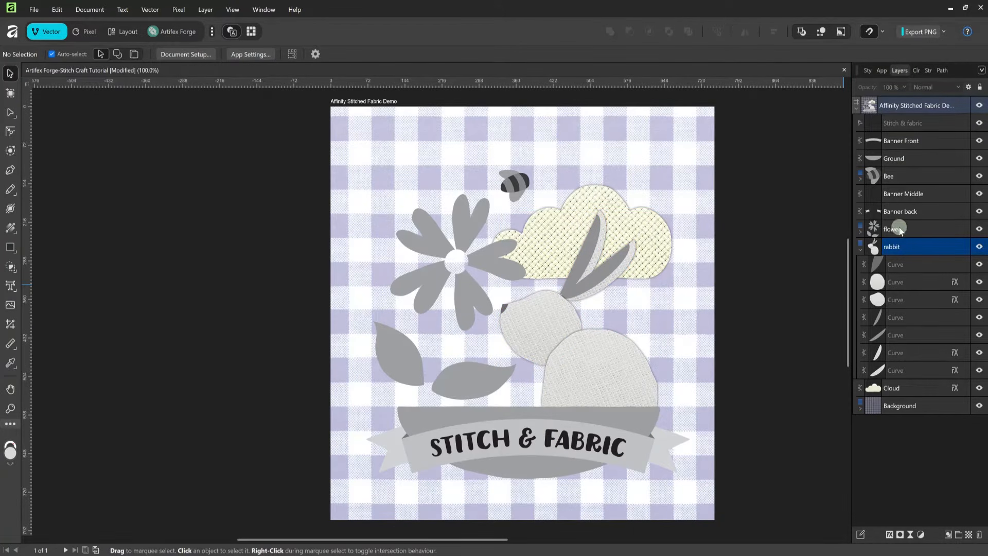
pyautogui.click(914, 267)
pyautogui.keyDown('ctrl'); pyautogui.click(907, 317); pyautogui.keyUp('ctrl')
pyautogui.keyDown('ctrl'); pyautogui.click(905, 335); pyautogui.keyUp('ctrl')
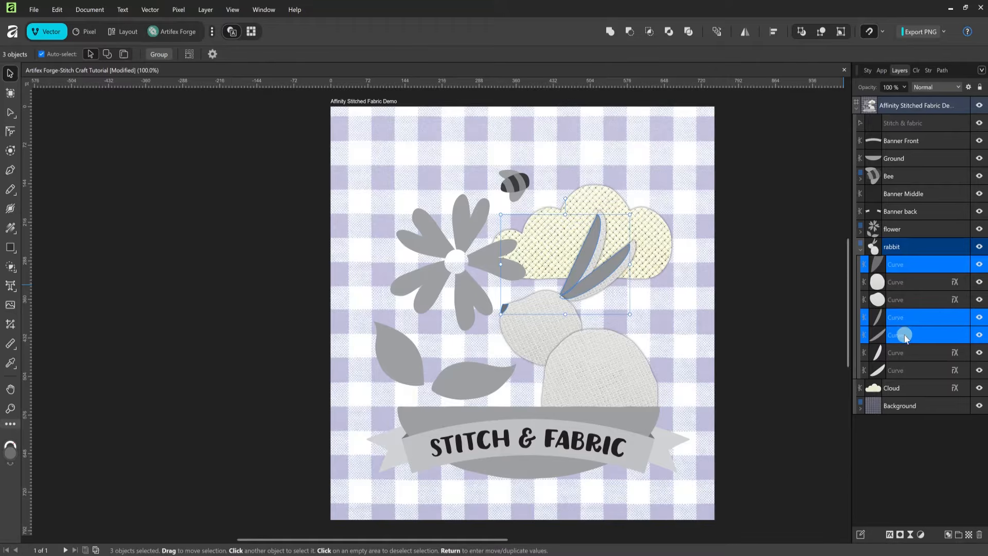
pyautogui.click(860, 231)
pyautogui.keyDown('ctrl'); pyautogui.click(906, 264); pyautogui.keyUp('ctrl')
pyautogui.click(904, 70)
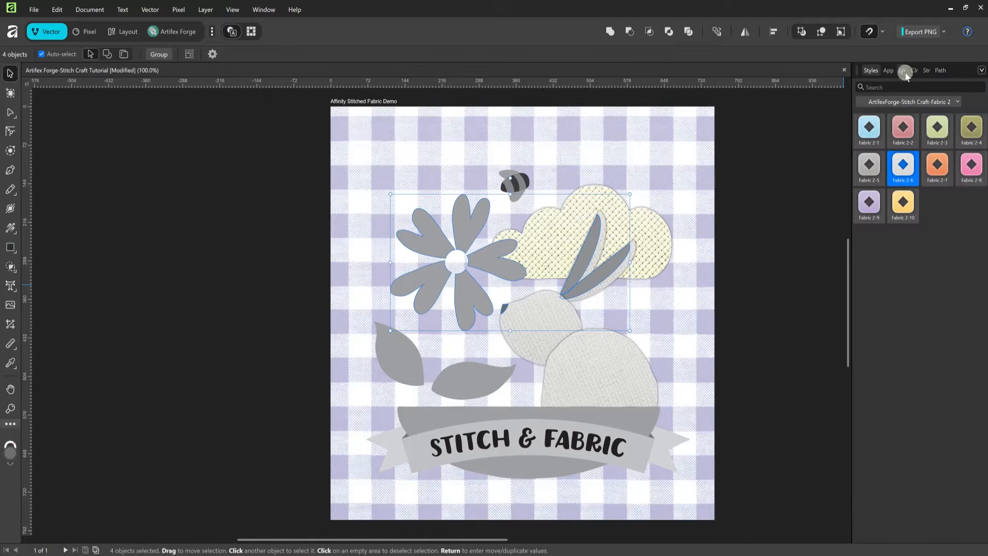
pyautogui.click(972, 166)
# - Enlarge and rotate the pink fabric fill on the petals, inner ears and nose
pyautogui.press('g')
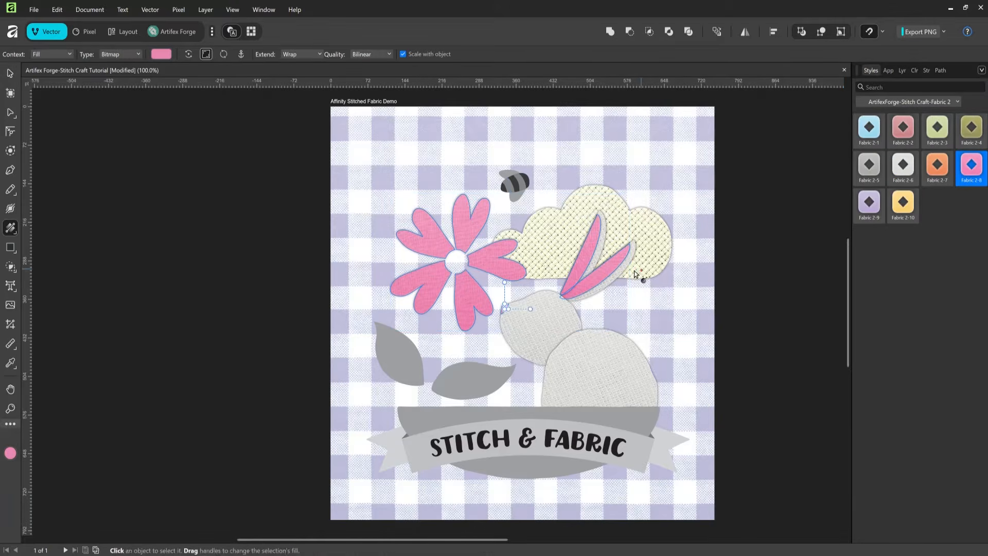
pyautogui.moveTo(530, 309); pyautogui.dragTo(645, 234)
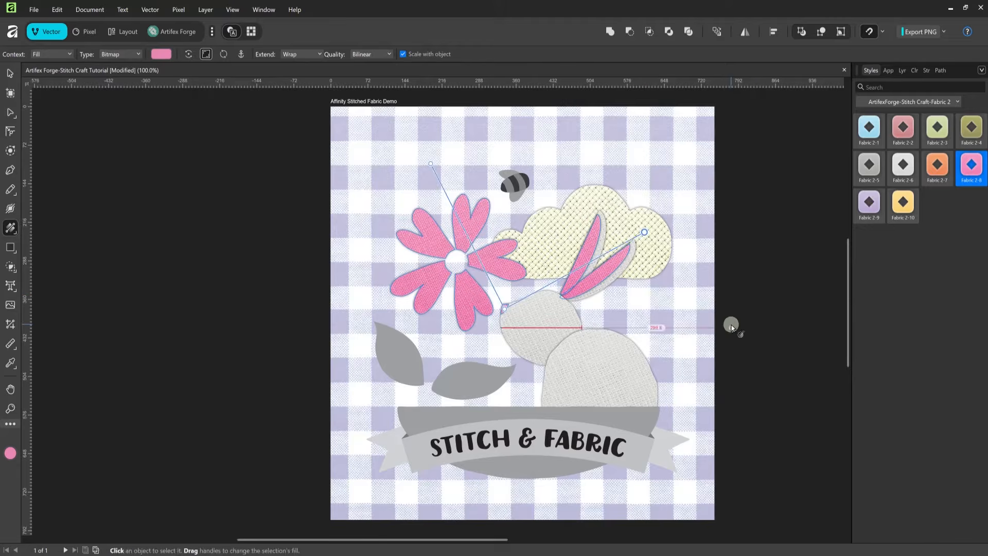
pyautogui.press('v')
# - Apply the Fabric 2-3 style to the two leaves in the flower layer
pyautogui.click(902, 70)
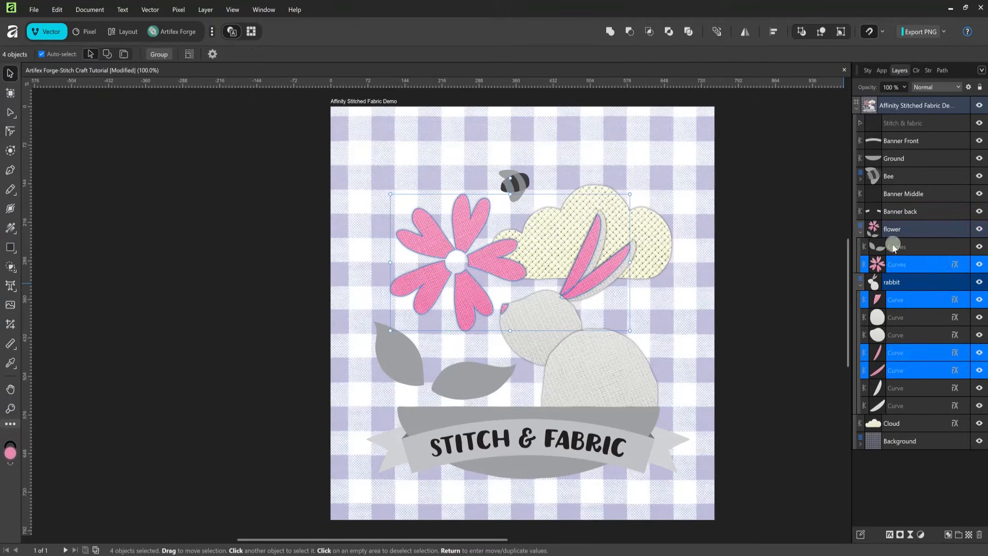
pyautogui.click(885, 249)
pyautogui.click(867, 70)
pyautogui.click(936, 127)
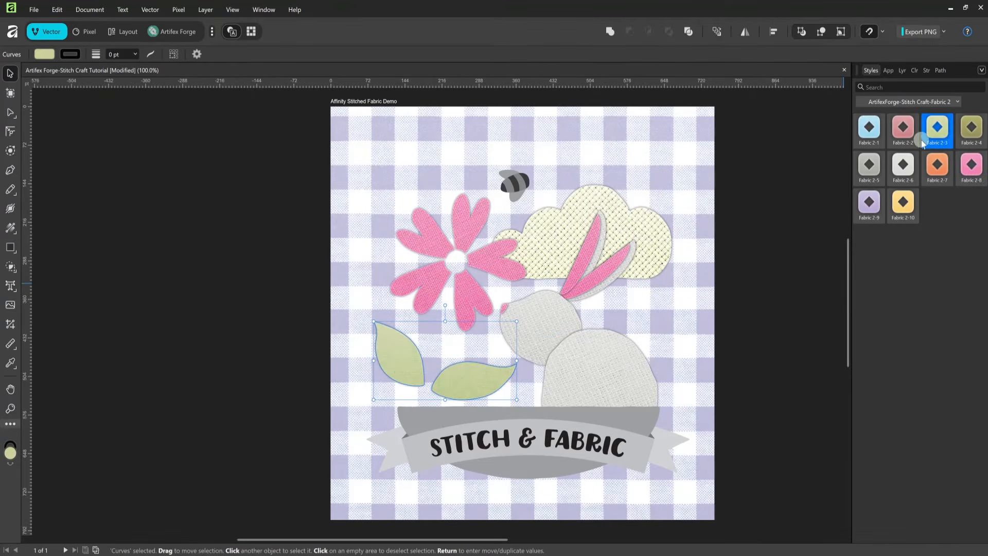
# - Enlarge the green fabric fill on the leaves and rotate it diagonally
pyautogui.click(11, 228)
pyautogui.moveTo(447, 281); pyautogui.dragTo(445, 178)
pyautogui.moveTo(620, 361); pyautogui.dragTo(613, 263)
pyautogui.press('v')
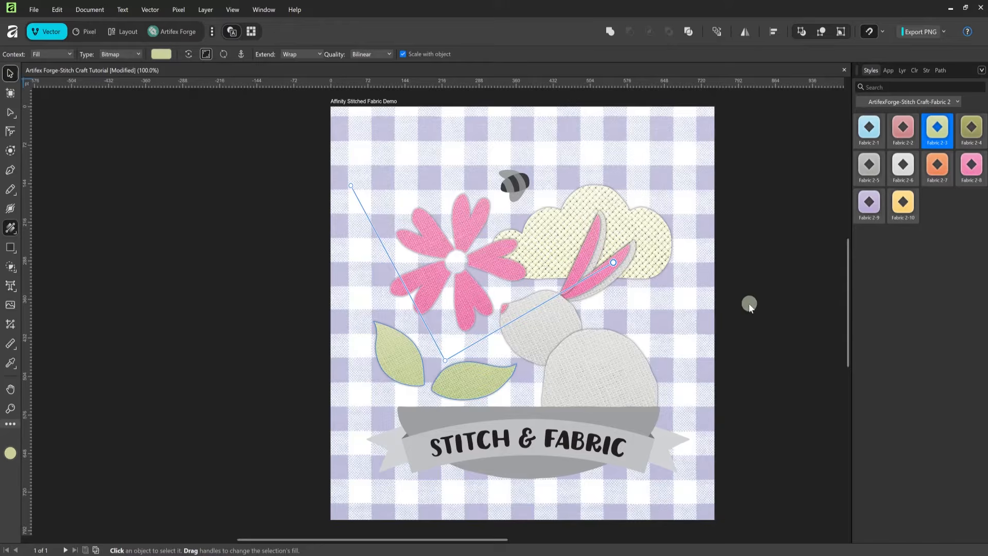
# - Apply the Felt 1 style to the Banner Front, Banner Middle and Banner back layers together
pyautogui.click(747, 306)
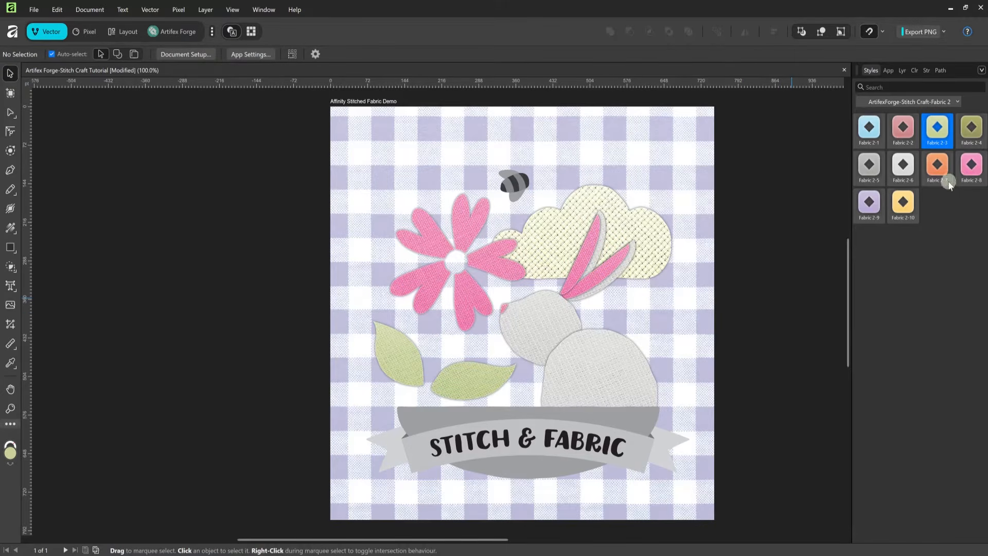
pyautogui.click(902, 70)
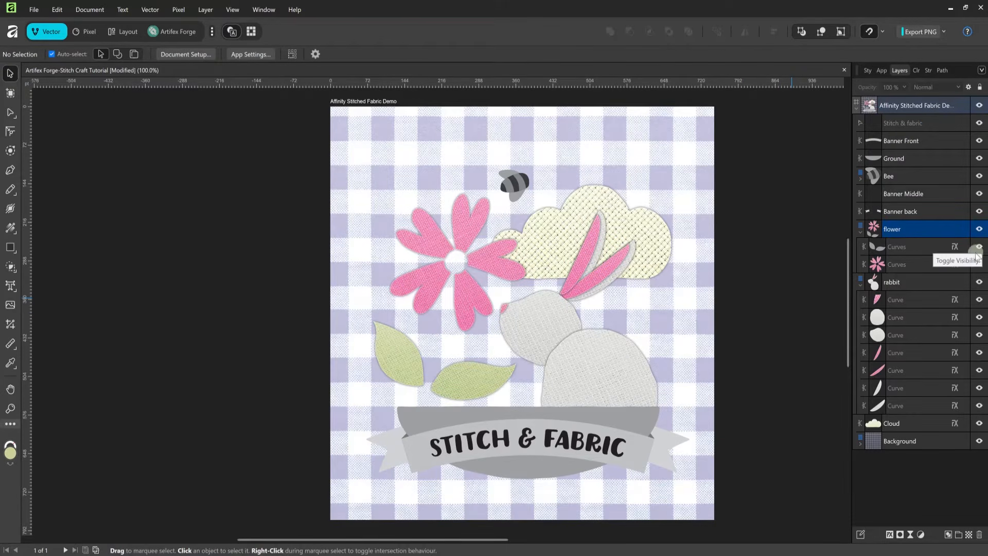
pyautogui.click(906, 209)
pyautogui.keyDown('ctrl'); pyautogui.click(904, 193); pyautogui.keyUp('ctrl')
pyautogui.keyDown('ctrl'); pyautogui.click(901, 140); pyautogui.keyUp('ctrl')
pyautogui.click(867, 70)
pyautogui.click(952, 102)
pyautogui.scroll(2, 961, 166)
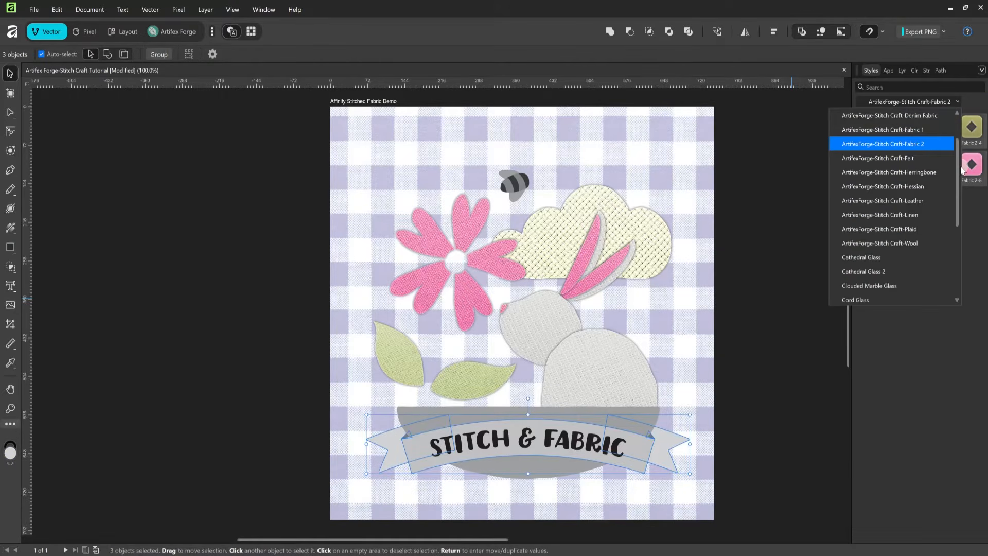
pyautogui.click(900, 159)
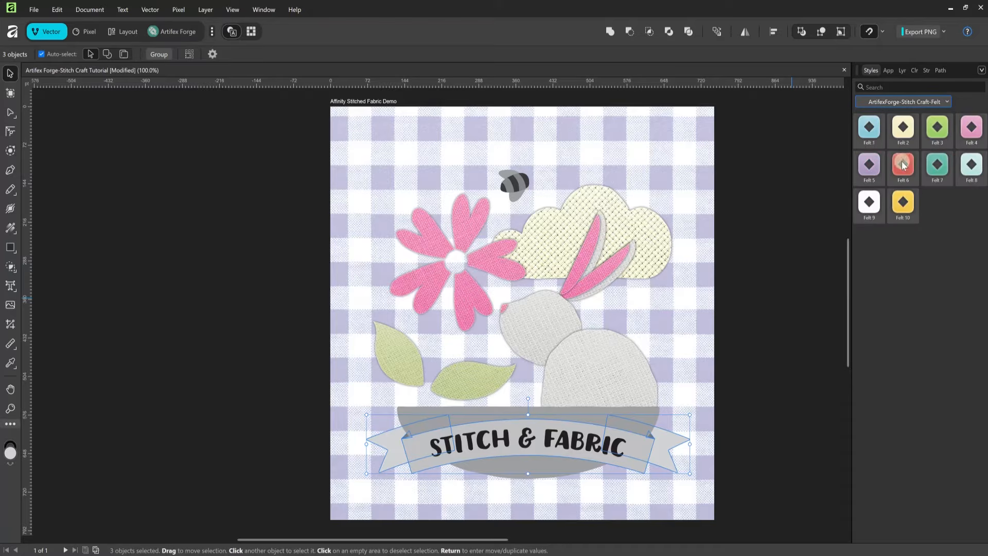
pyautogui.click(871, 135)
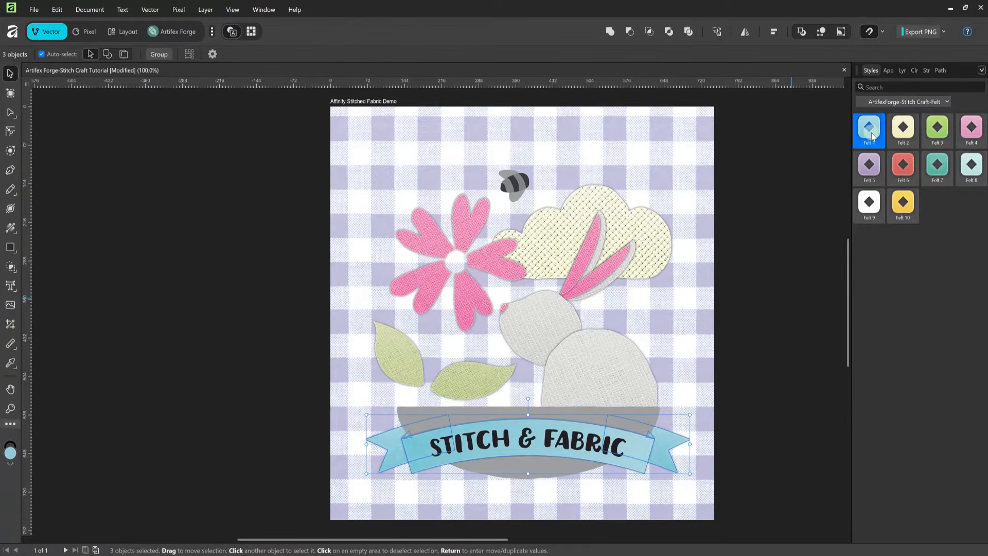
# - Enlarge the blue felt fill across the selected banner pieces
pyautogui.click(11, 229)
pyautogui.moveTo(528, 423); pyautogui.dragTo(527, 331)
pyautogui.moveTo(637, 443); pyautogui.dragTo(747, 435)
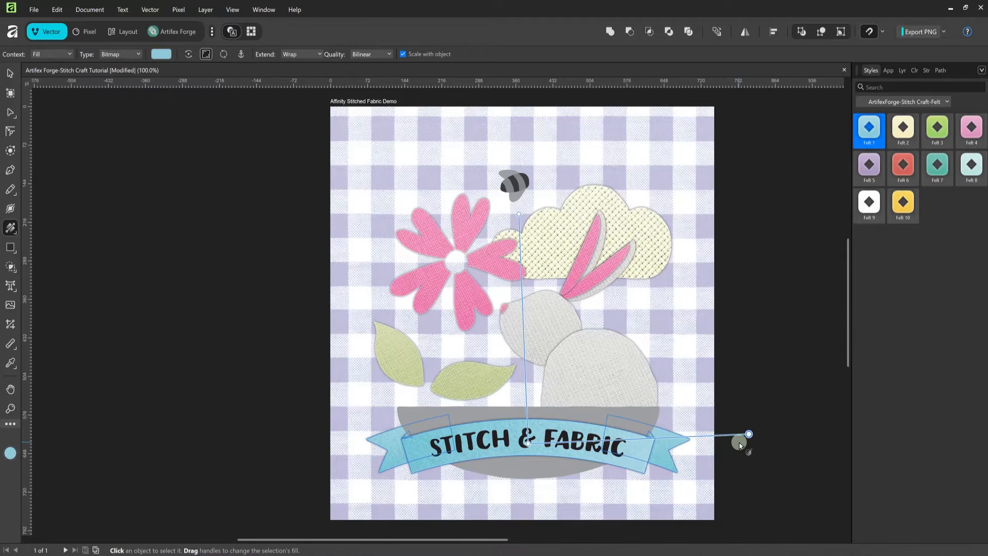
# - Add an HSL adjustment to the Banner Middle layer only
pyautogui.click(906, 70)
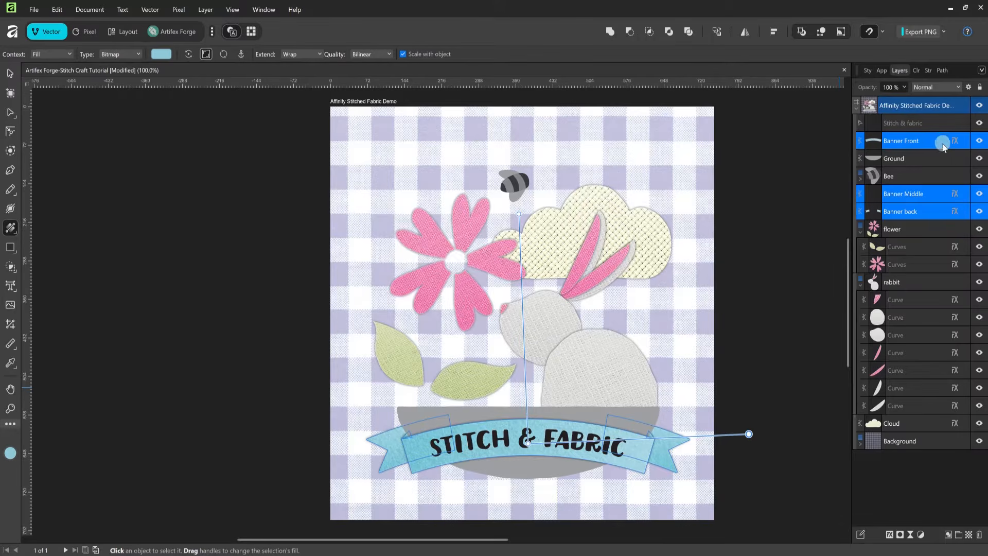
pyautogui.click(928, 194)
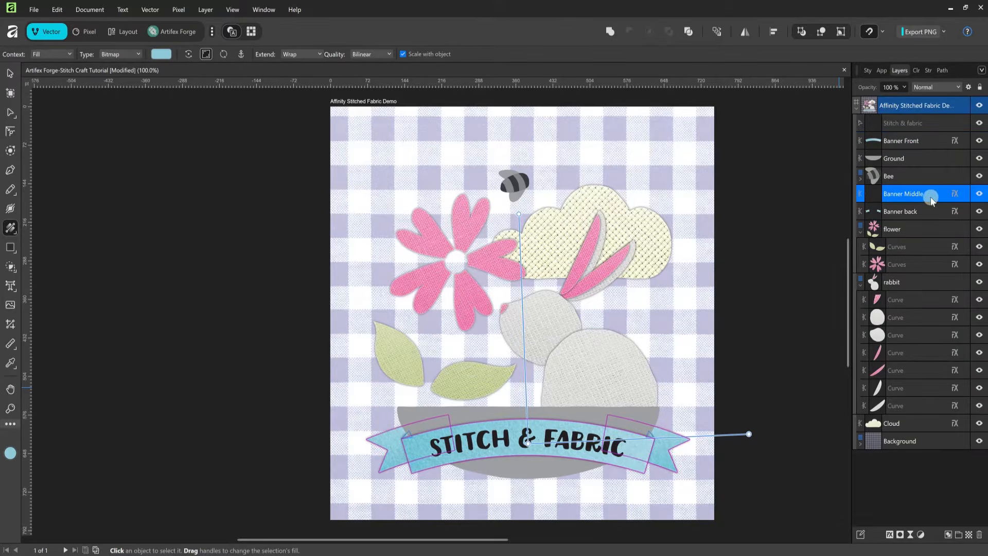
pyautogui.click(181, 11)
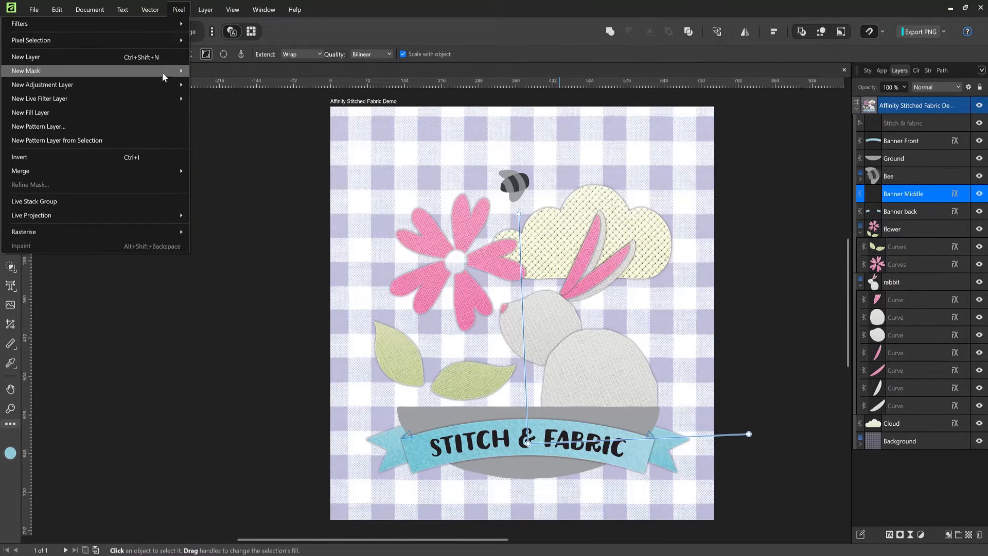
pyautogui.moveTo(170, 82)
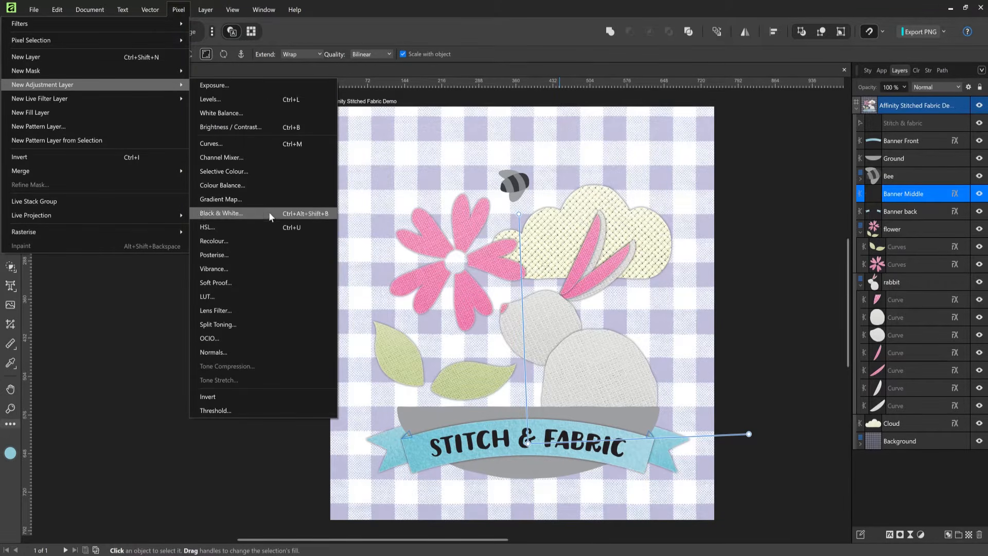
pyautogui.click(255, 227)
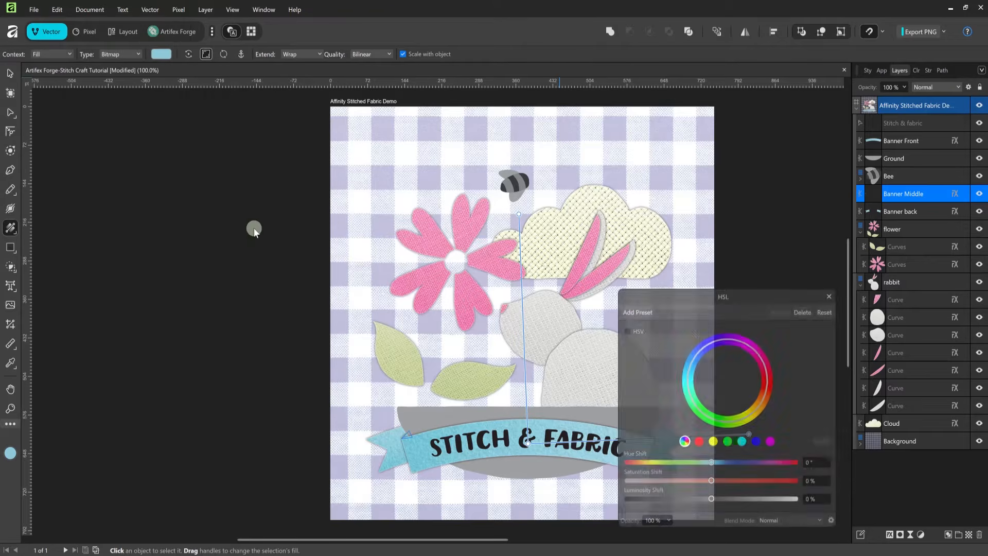
pyautogui.moveTo(906, 198); pyautogui.dragTo(901, 213)
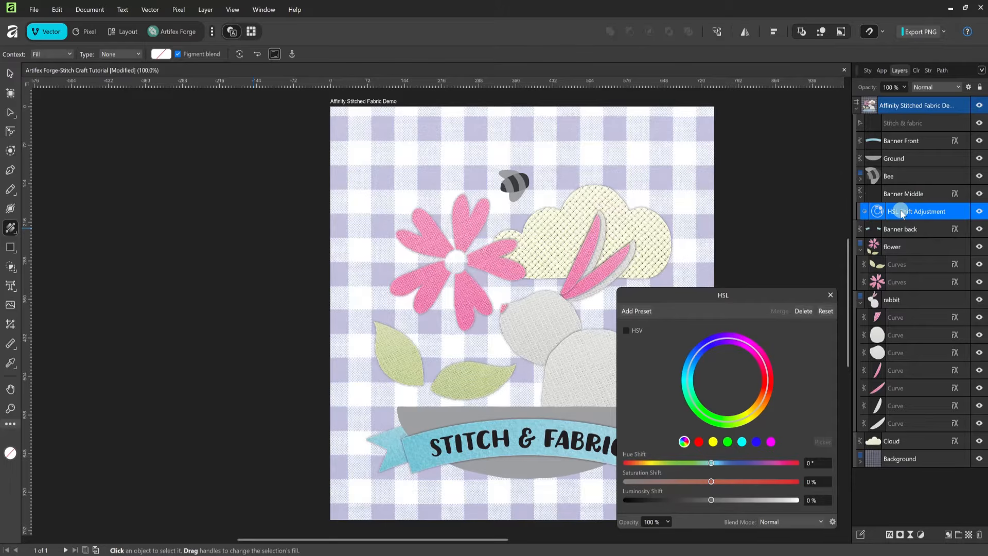
# - Darken the banner's middle folds with a saturation shift of -17 % and a luminosity shift of -28 %
pyautogui.moveTo(711, 499); pyautogui.dragTo(699, 500)
pyautogui.moveTo(710, 308); pyautogui.dragTo(794, 197)
pyautogui.moveTo(783, 390)
pyautogui.mouseDown()
pyautogui.moveTo(775, 390)
pyautogui.moveTo(785, 378)
pyautogui.mouseUp()
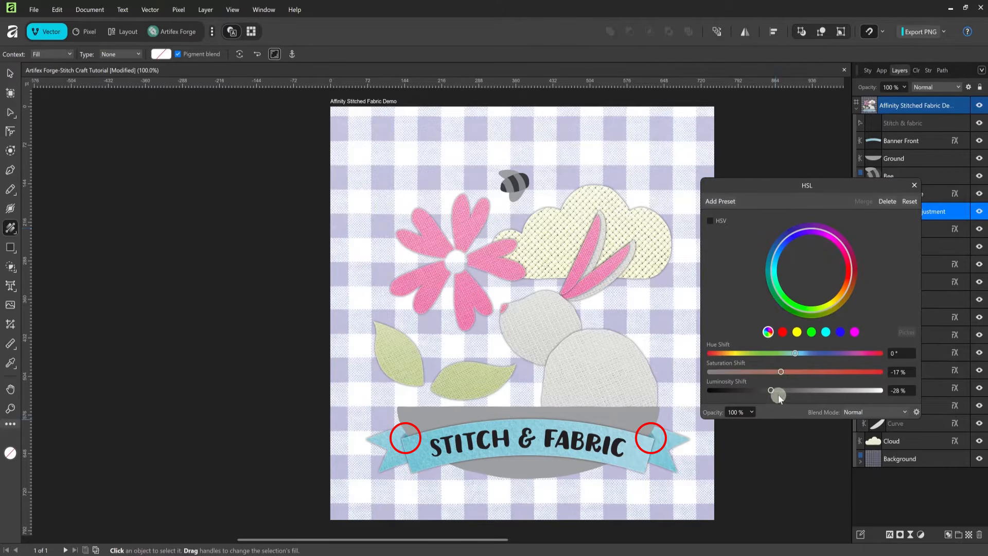
pyautogui.click(915, 186)
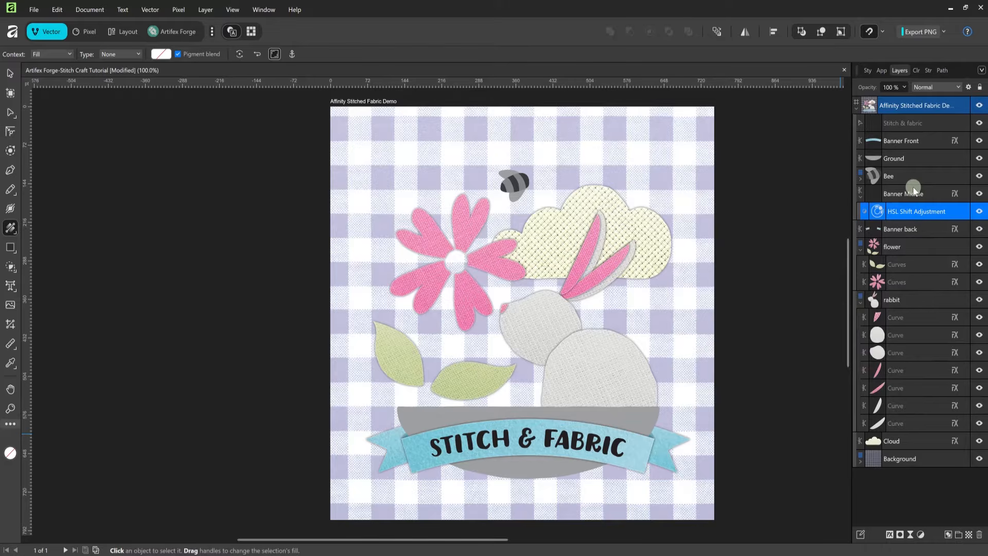
# - Apply the Felt 10 style to the Ground layer, and enlarge and rotate its fill
pyautogui.click(905, 159)
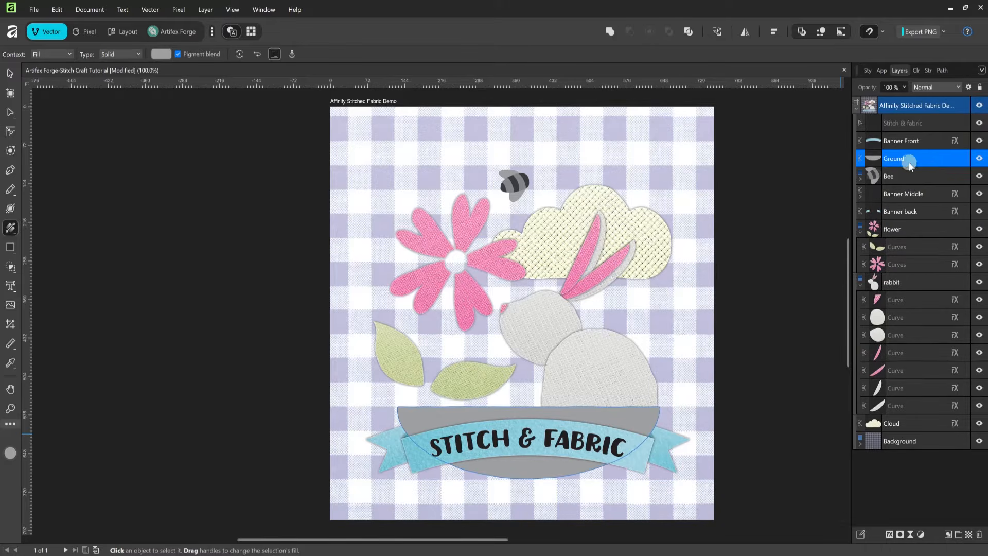
pyautogui.click(869, 71)
pyautogui.click(902, 202)
pyautogui.moveTo(657, 441); pyautogui.dragTo(756, 372)
# - Apply the Felt 10 style to the bee's stripes and enlarge their fill
pyautogui.click(902, 70)
pyautogui.click(860, 178)
pyautogui.click(906, 194)
pyautogui.click(868, 71)
pyautogui.click(903, 202)
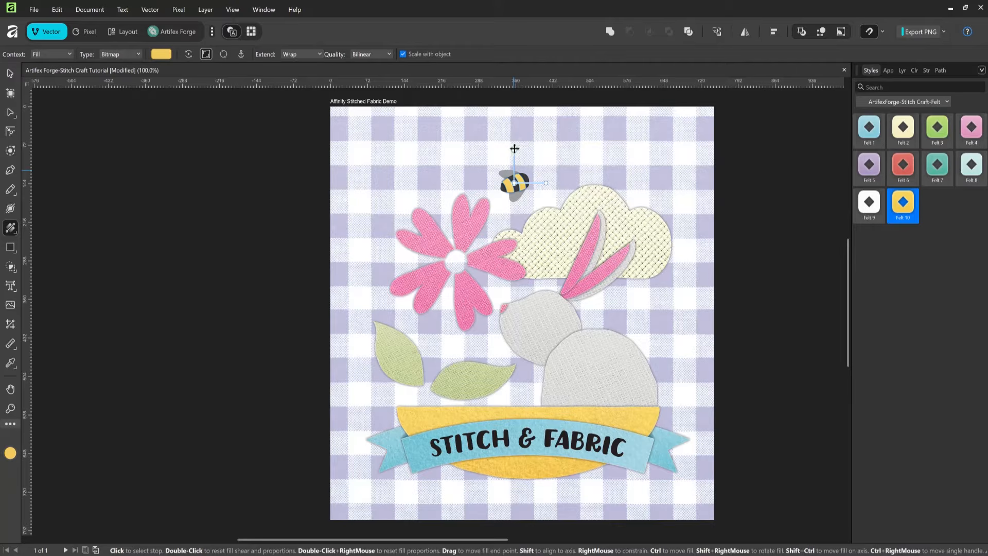
pyautogui.moveTo(580, 182); pyautogui.dragTo(614, 182)
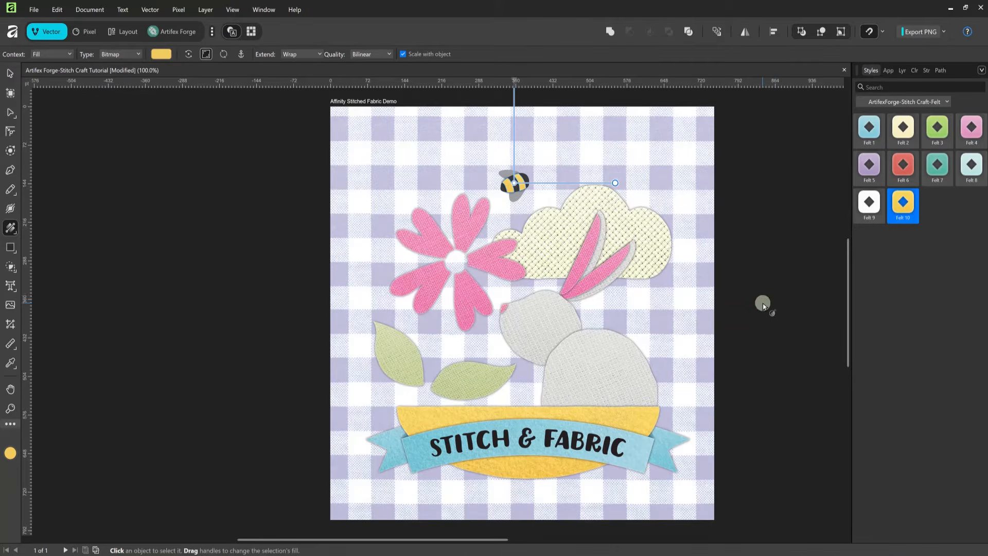
# - Apply the Felt 1 style to the bee's wings and enlarge their fill
pyautogui.click(903, 71)
pyautogui.click(886, 233)
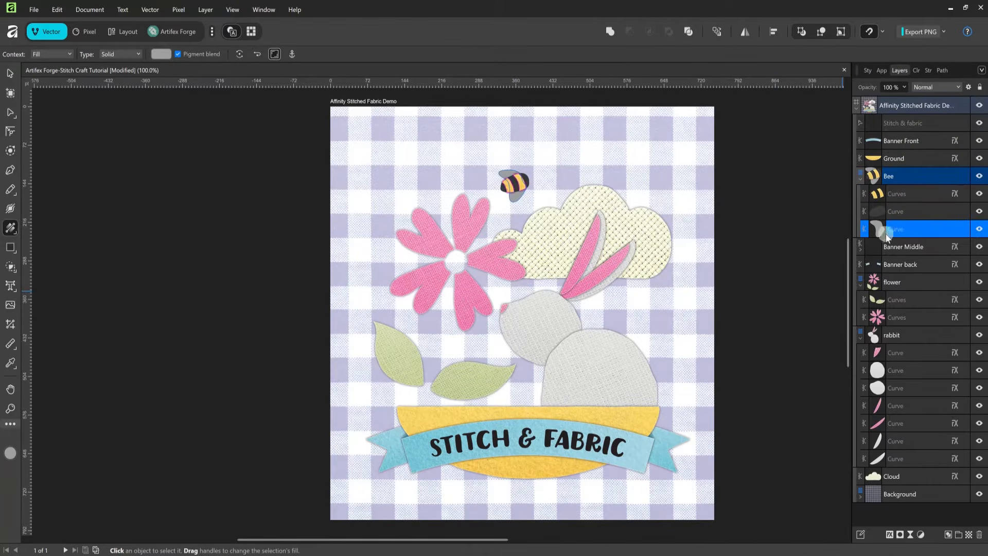
pyautogui.click(871, 70)
pyautogui.click(869, 129)
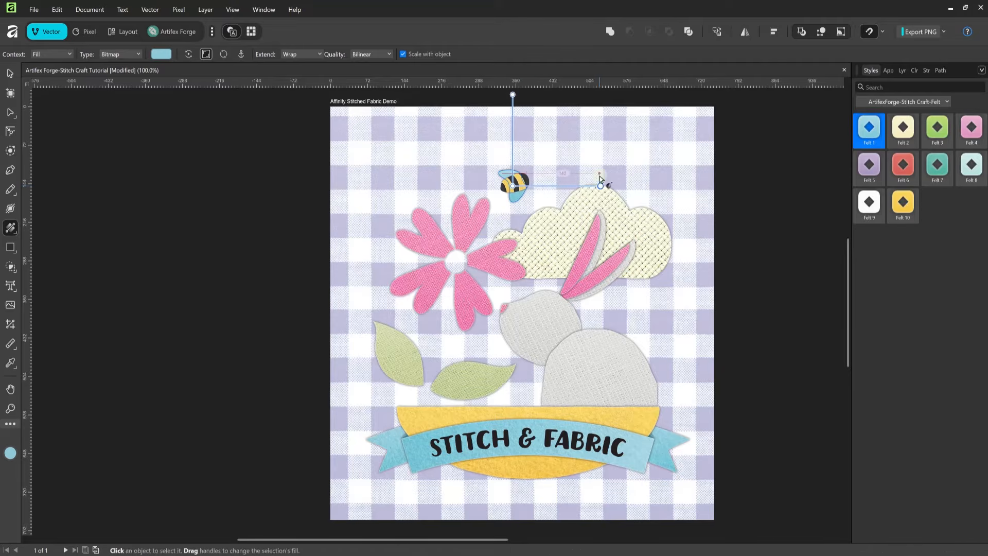
pyautogui.click(740, 315)
pyautogui.press('v')
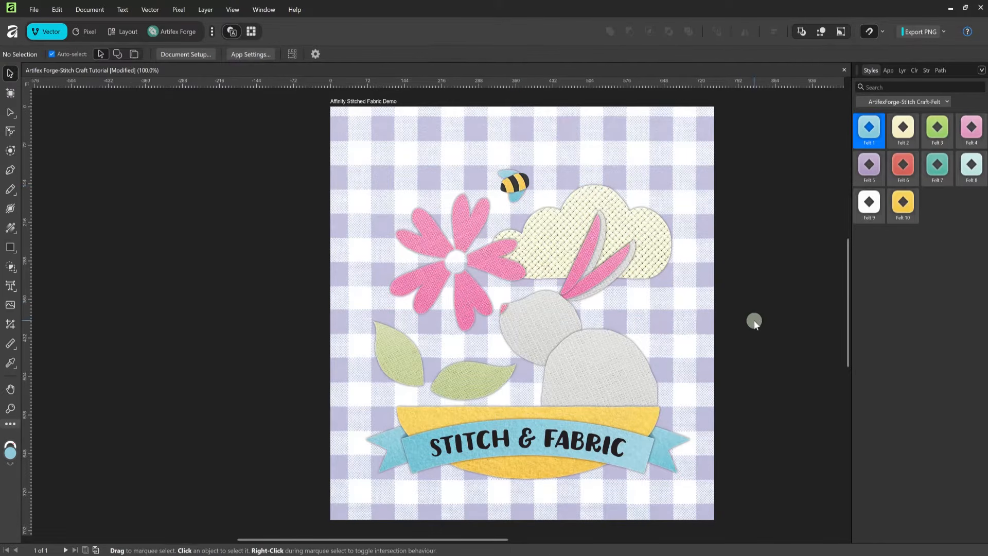
# - Apply the Felt 9 style to the Stitch & fabric text and enlarge its fill
pyautogui.click(907, 70)
pyautogui.click(895, 126)
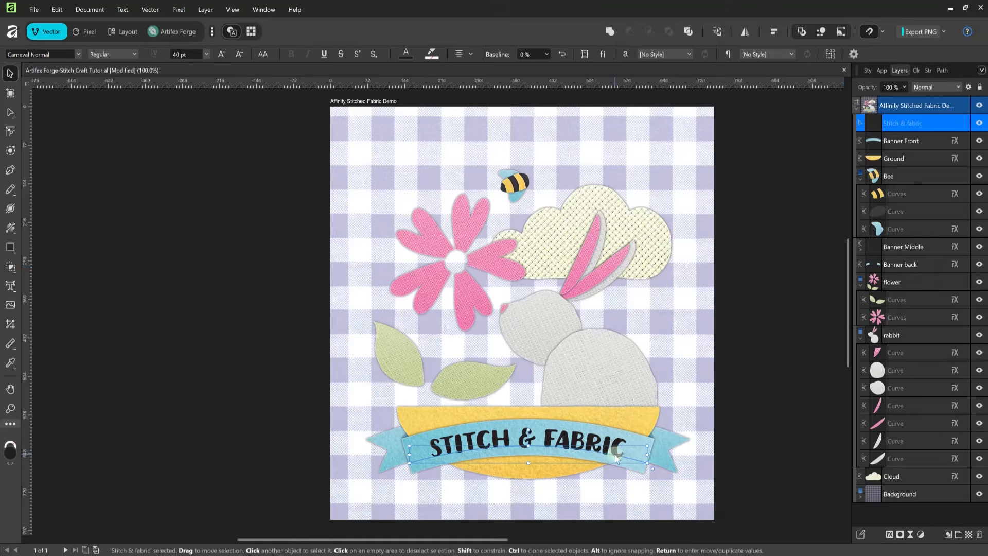
pyautogui.click(871, 70)
pyautogui.click(869, 202)
pyautogui.press('g')
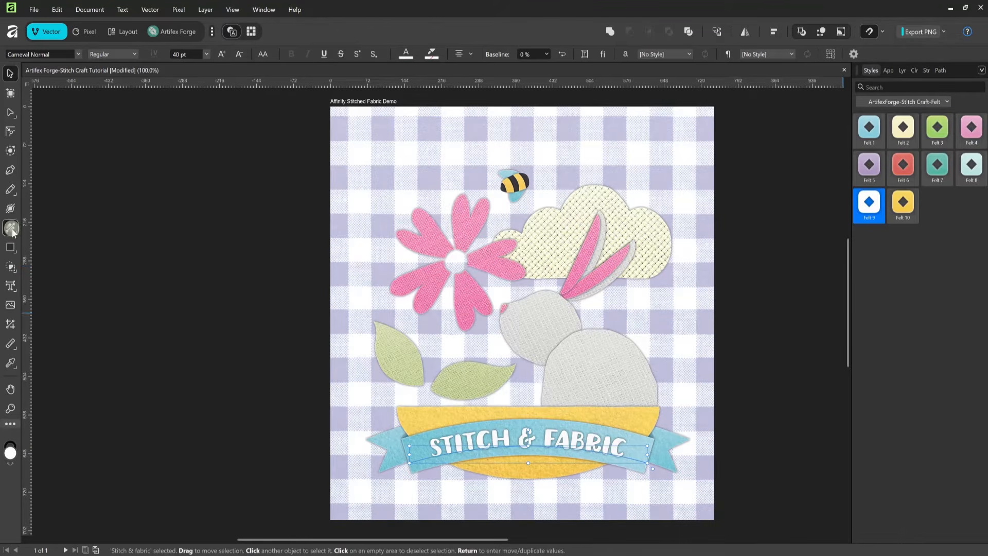
pyautogui.moveTo(528, 343); pyautogui.dragTo(478, 243)
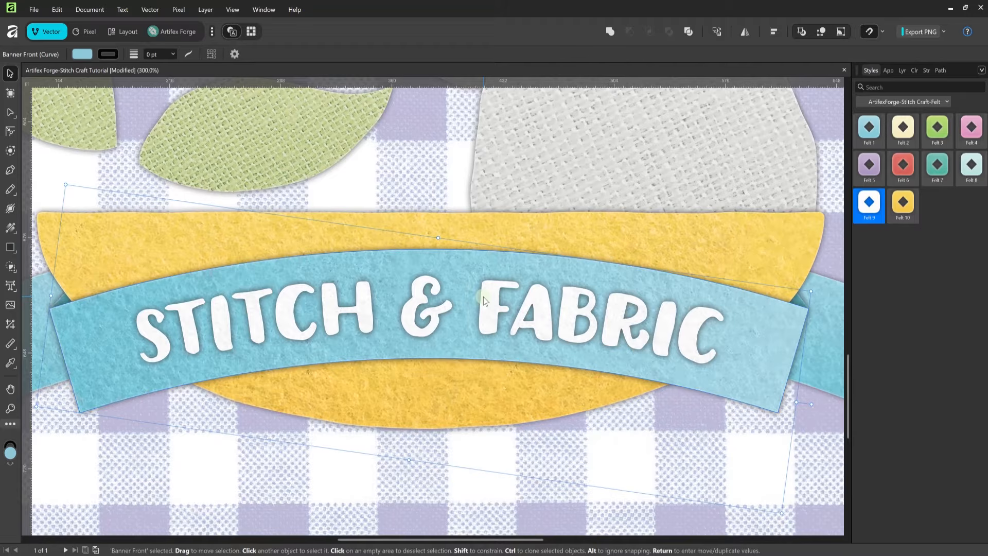
# - Lower the inner glow opacity in the Banner Front layer effects to 38 %
pyautogui.click(902, 70)
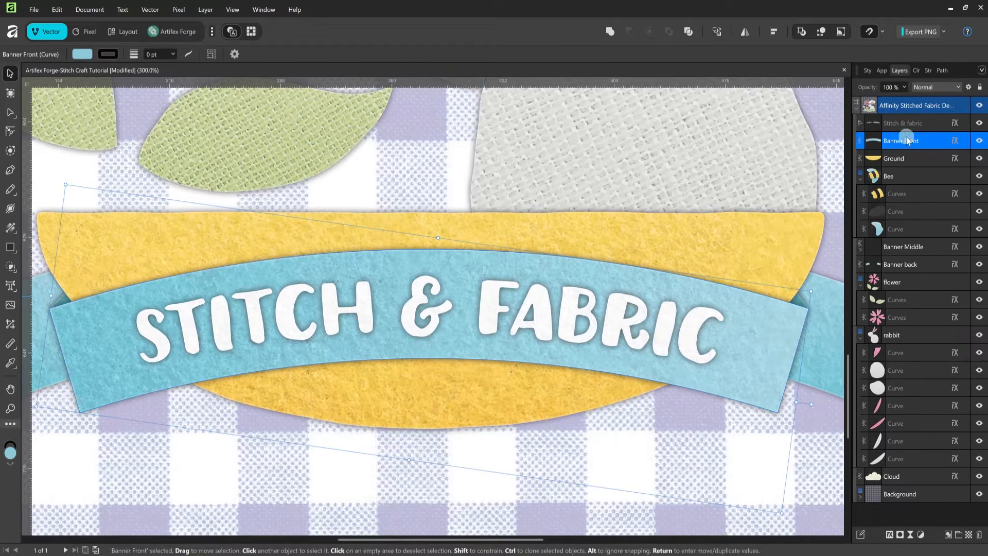
pyautogui.click(954, 140)
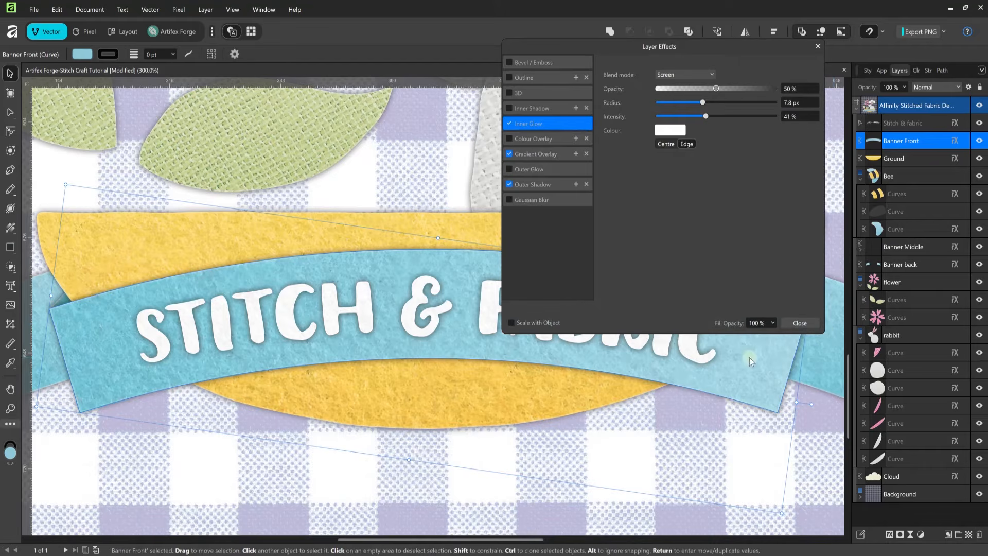
pyautogui.scroll(4, 651, 416)
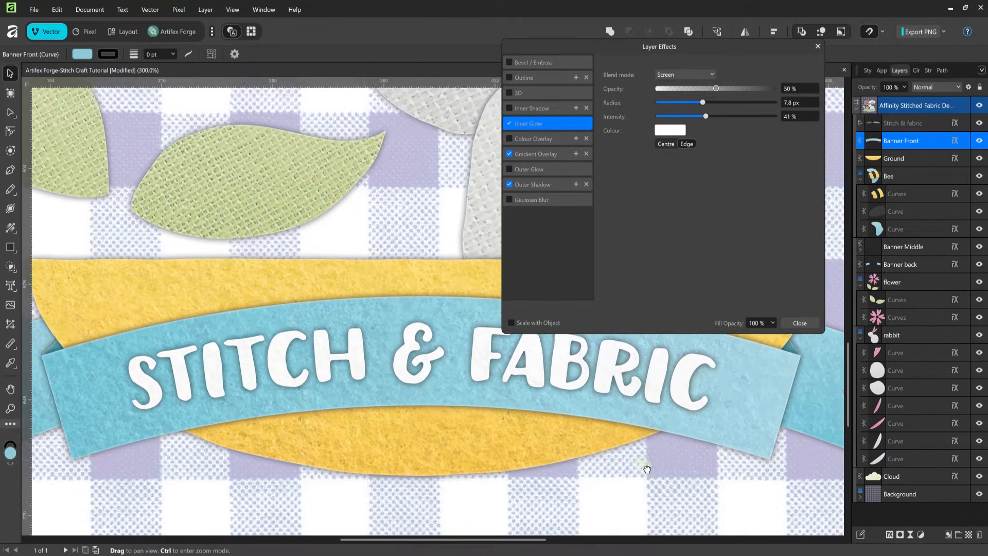
pyautogui.moveTo(760, 57); pyautogui.dragTo(750, 61)
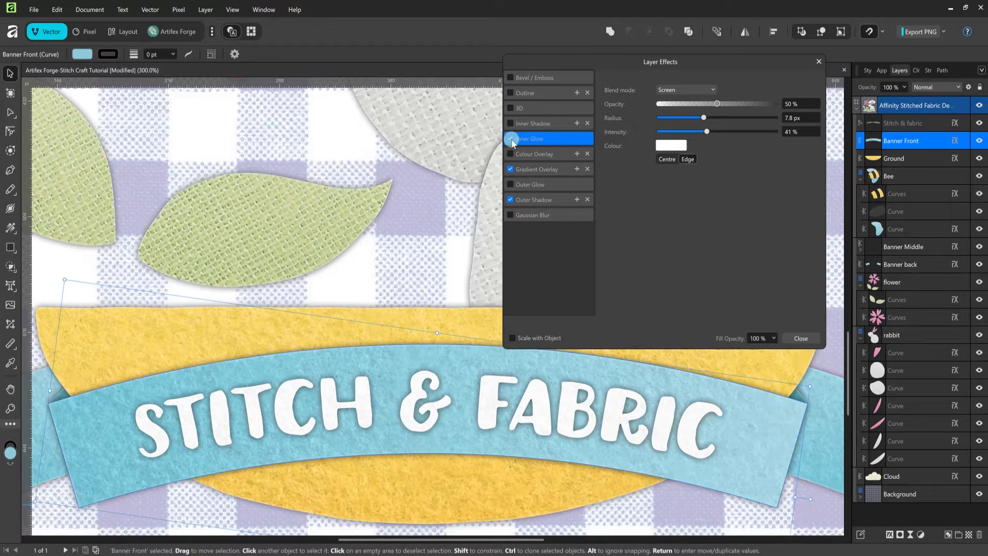
pyautogui.press('space')
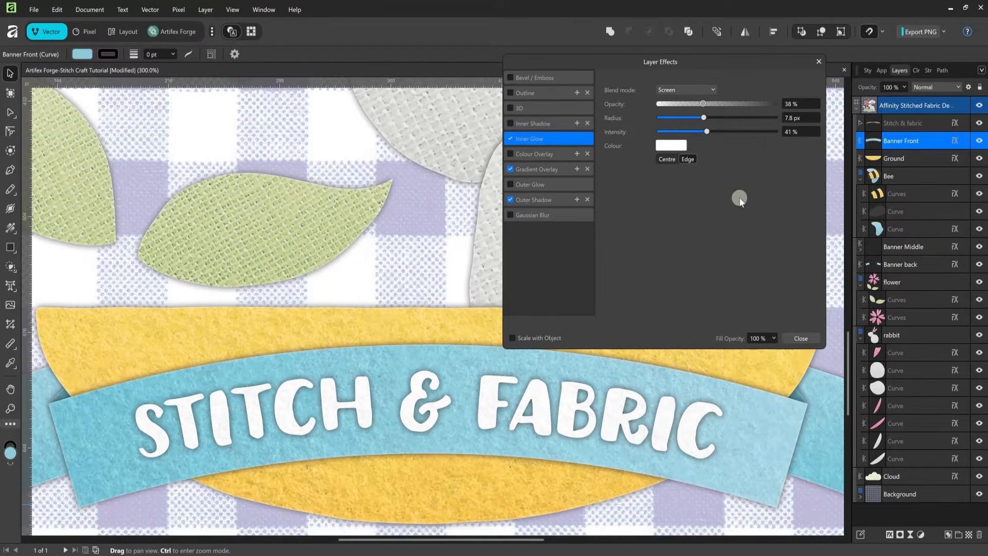
# - Preview the Banner Front with and without its gradient overlay, and set the overlay's angle to 0°
pyautogui.click(563, 170)
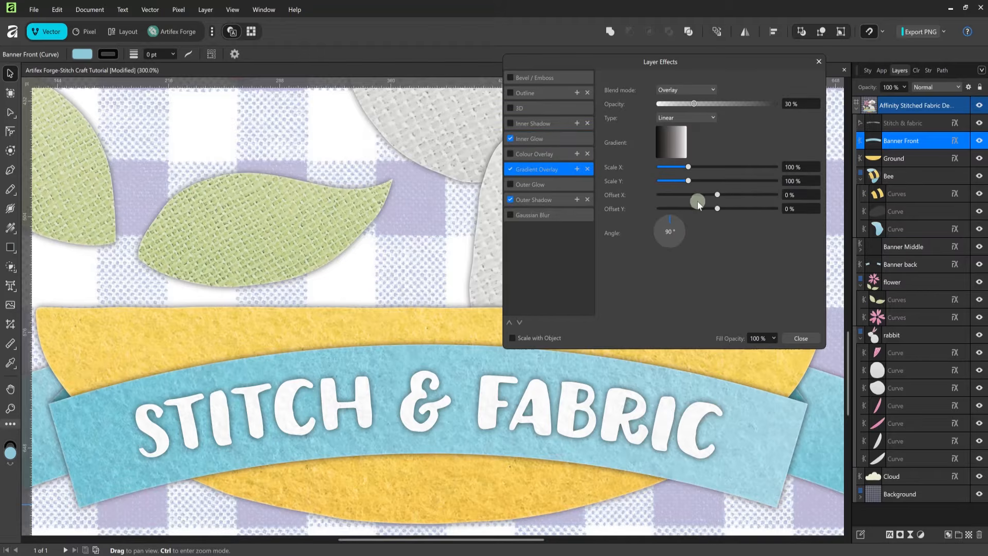
pyautogui.click(510, 169)
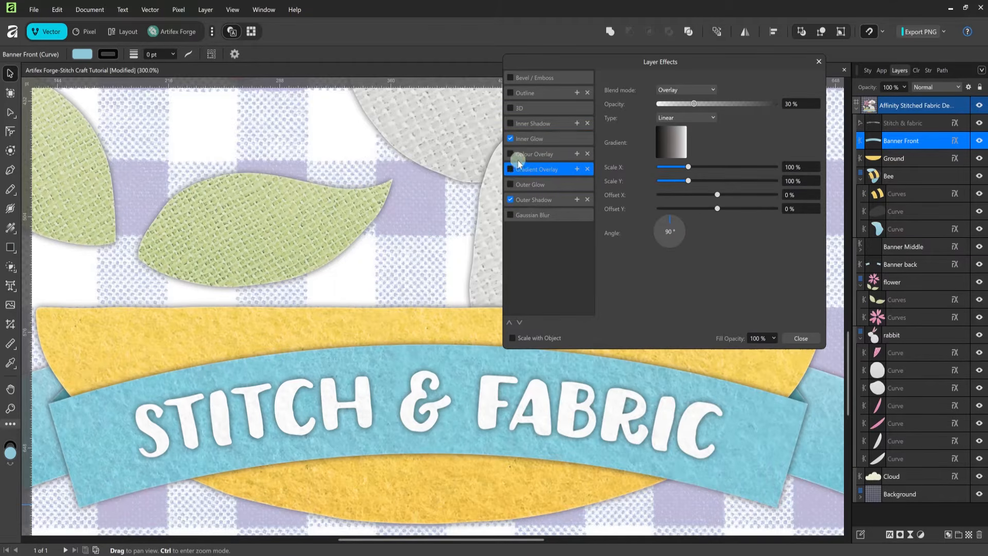
pyautogui.click(510, 169)
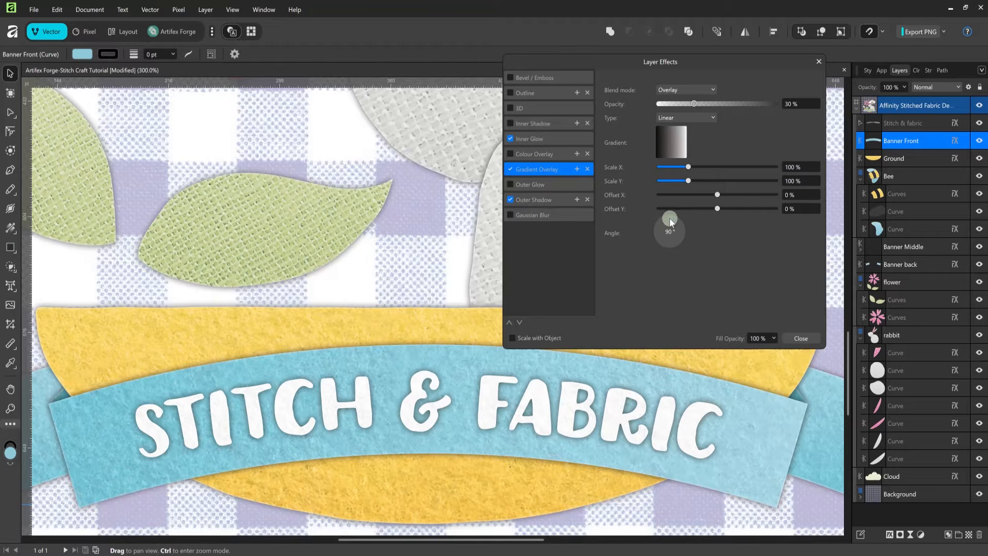
pyautogui.moveTo(670, 219)
pyautogui.mouseDown()
pyautogui.moveTo(684, 234)
pyautogui.moveTo(684, 221)
pyautogui.moveTo(699, 221)
pyautogui.moveTo(684, 232)
pyautogui.mouseUp()
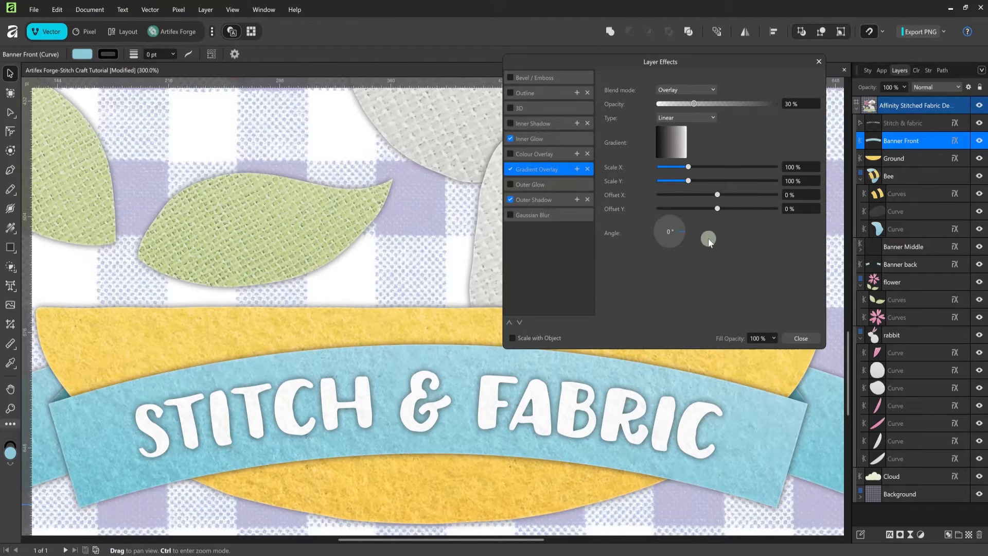
# - Set the Banner Front's outer shadow radius to 48.6 px and offset to 26.7 px, undoing a trial intensity of 47 %
pyautogui.click(551, 200)
pyautogui.click(511, 200)
pyautogui.click(510, 200)
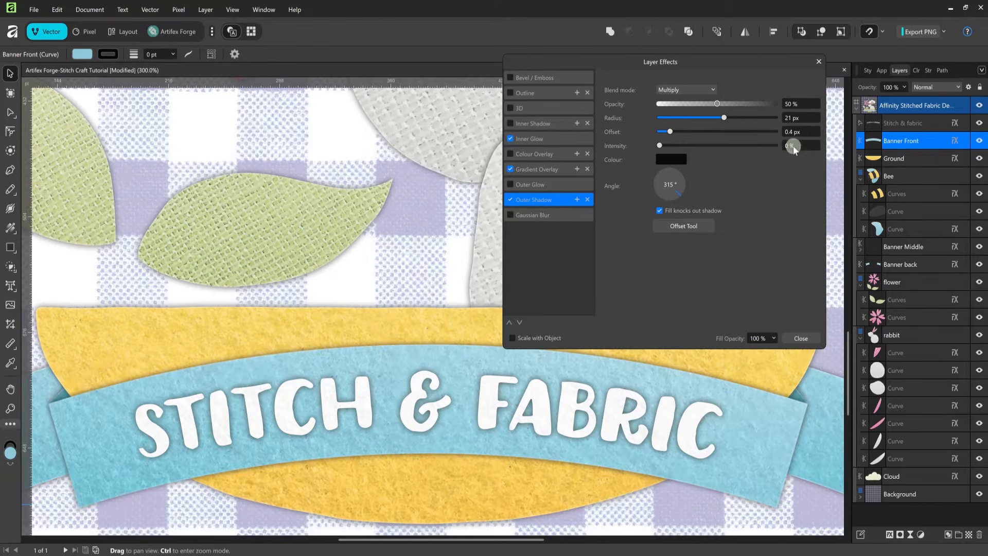
pyautogui.moveTo(716, 104); pyautogui.dragTo(758, 119)
pyautogui.moveTo(669, 131); pyautogui.dragTo(731, 132)
pyautogui.moveTo(659, 146); pyautogui.dragTo(714, 148)
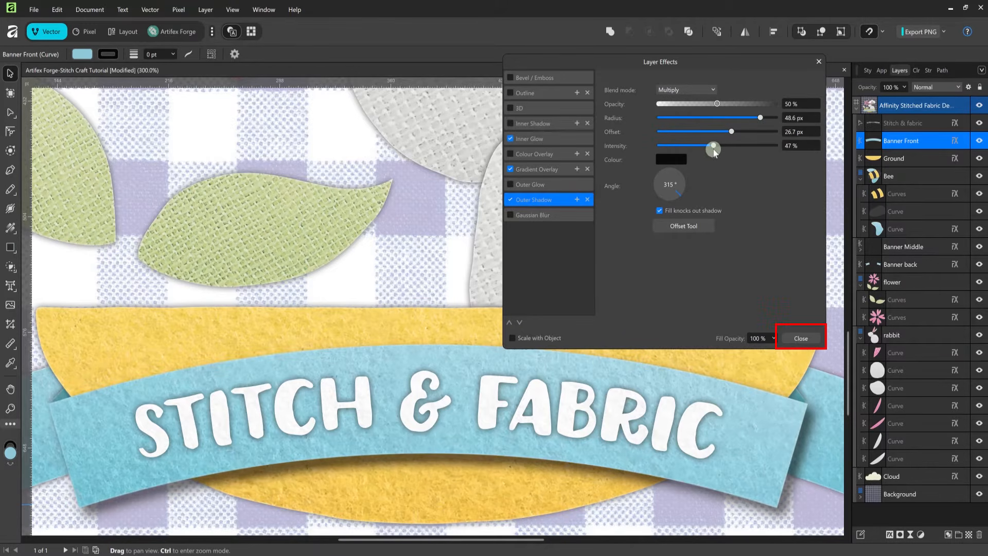
pyautogui.hotkey('ctrl', 'z')
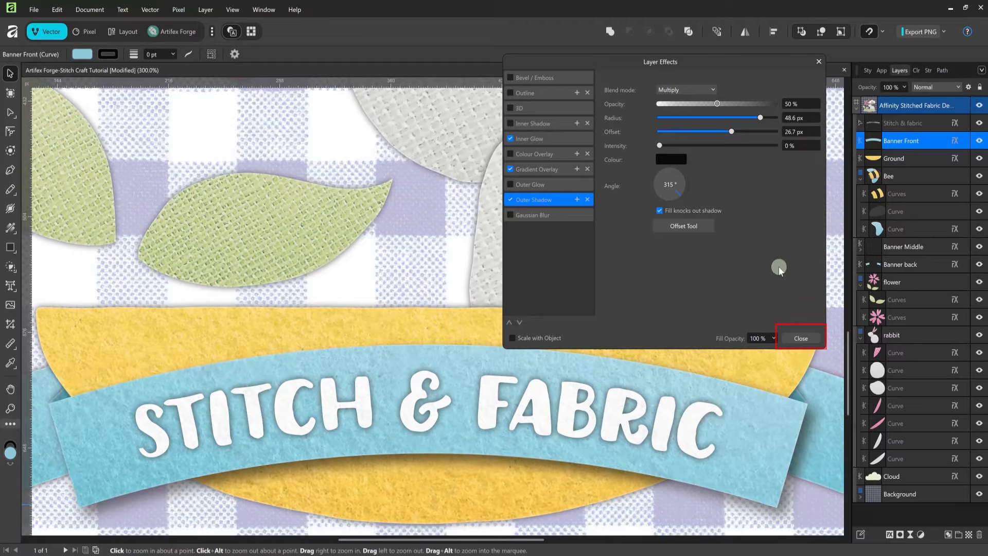
# - Undo the last three layer effect changes on the Banner Front
pyautogui.hotkey('ctrl', 'z')
pyautogui.hotkey('ctrl', 'z')
pyautogui.hotkey('ctrl', 'z')
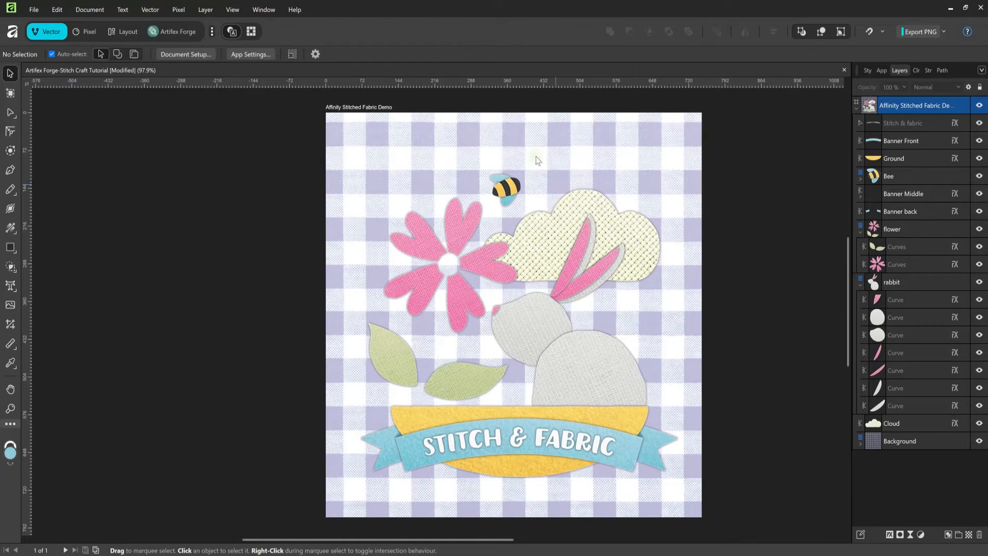
# - Show the Artifex Forge-Stitch Craft assets, look through the Stitch Craft Sequins and expand the Stitch Craft Buttons category
pyautogui.click(258, 9)
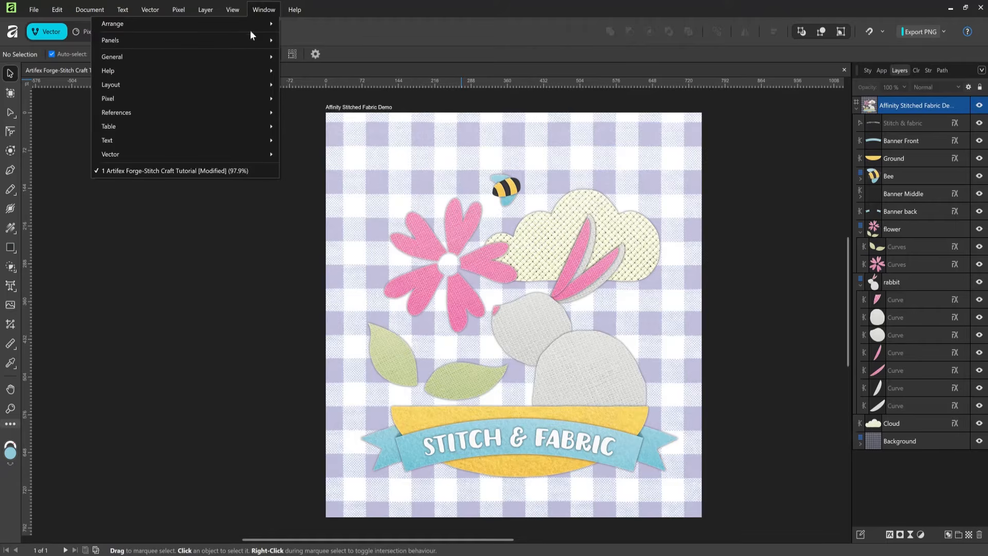
pyautogui.moveTo(245, 54)
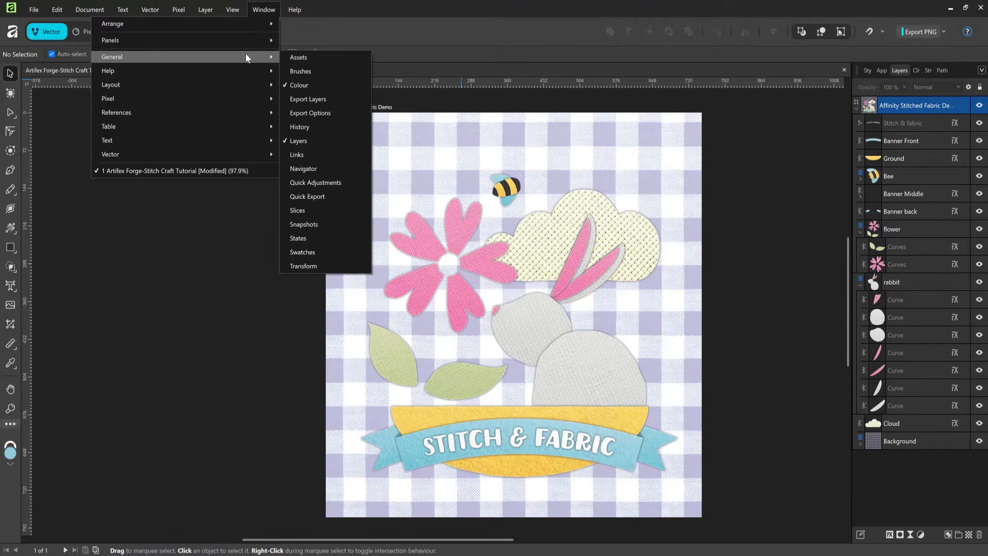
pyautogui.click(317, 58)
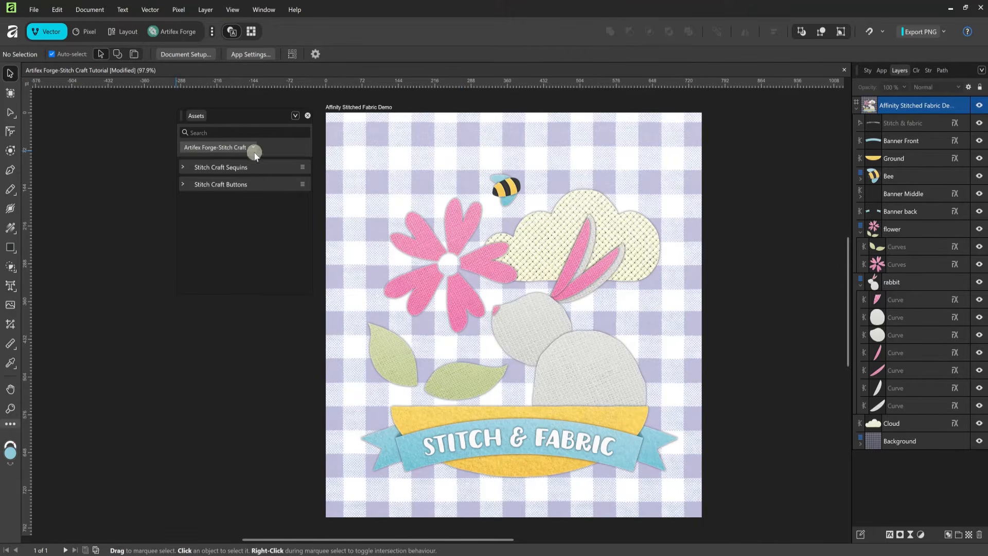
pyautogui.click(184, 168)
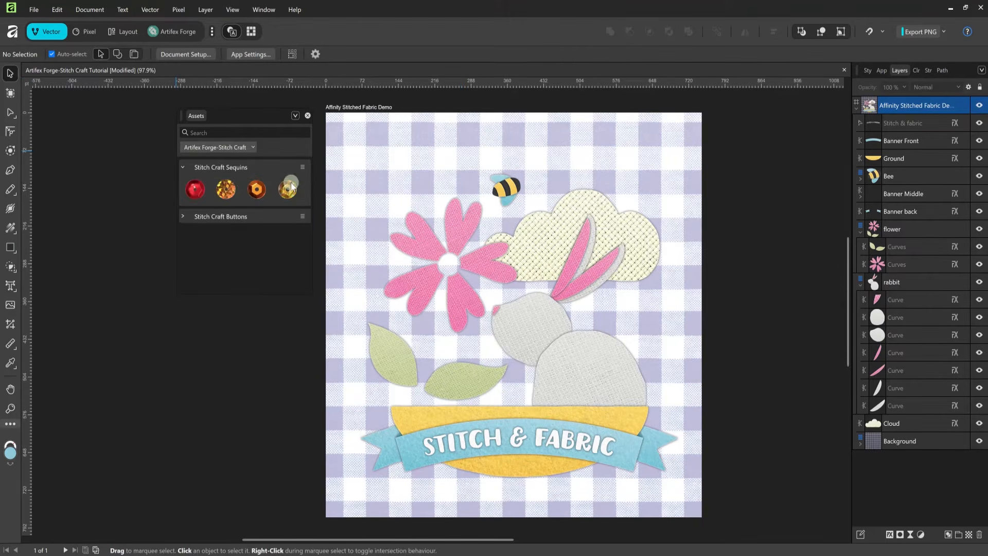
pyautogui.click(183, 167)
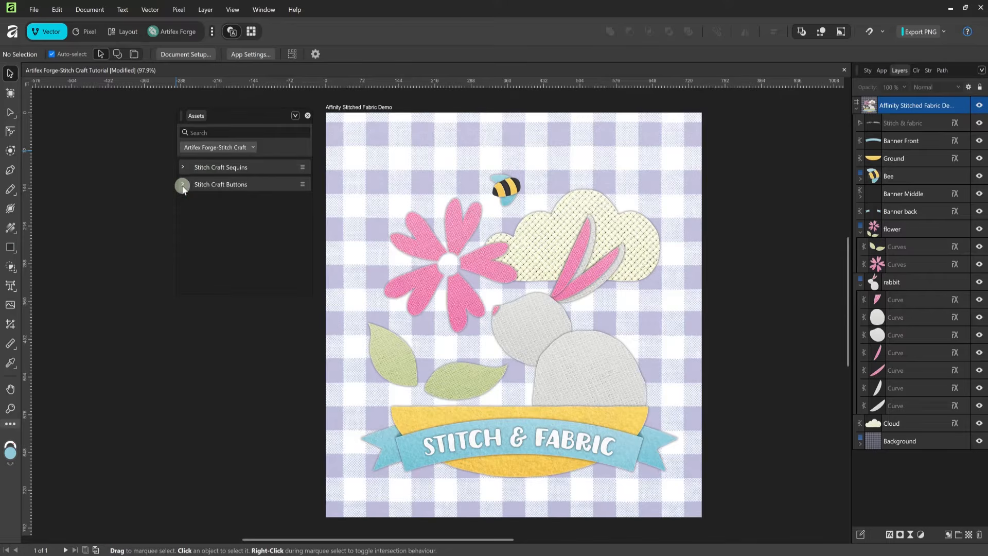
pyautogui.click(183, 184)
# - Add the yellow four-hole button asset inside the flower layer, scaled and tilted to cover the flower's centre
pyautogui.click(896, 228)
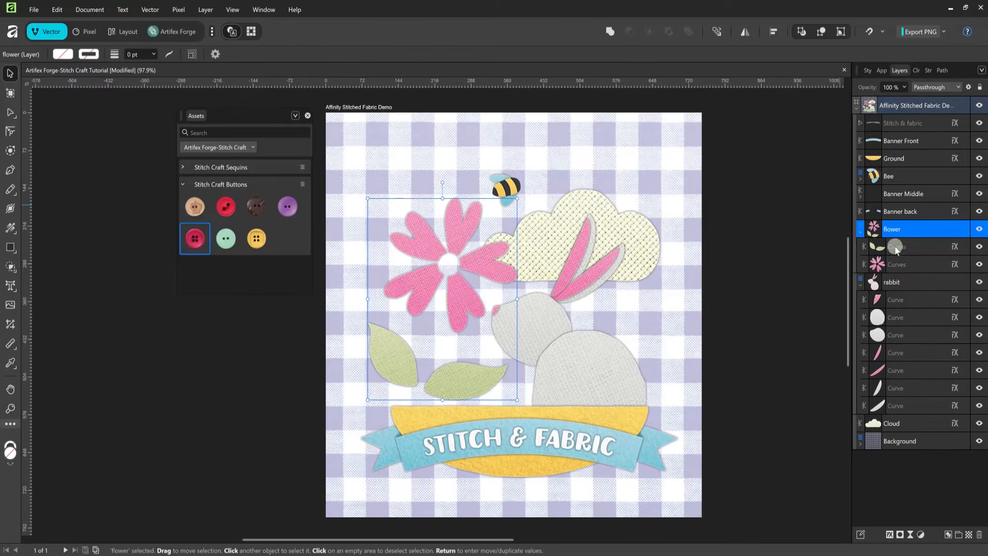
pyautogui.moveTo(259, 237); pyautogui.dragTo(463, 281)
pyautogui.moveTo(472, 236); pyautogui.dragTo(457, 221)
pyautogui.moveTo(452, 265); pyautogui.dragTo(453, 270)
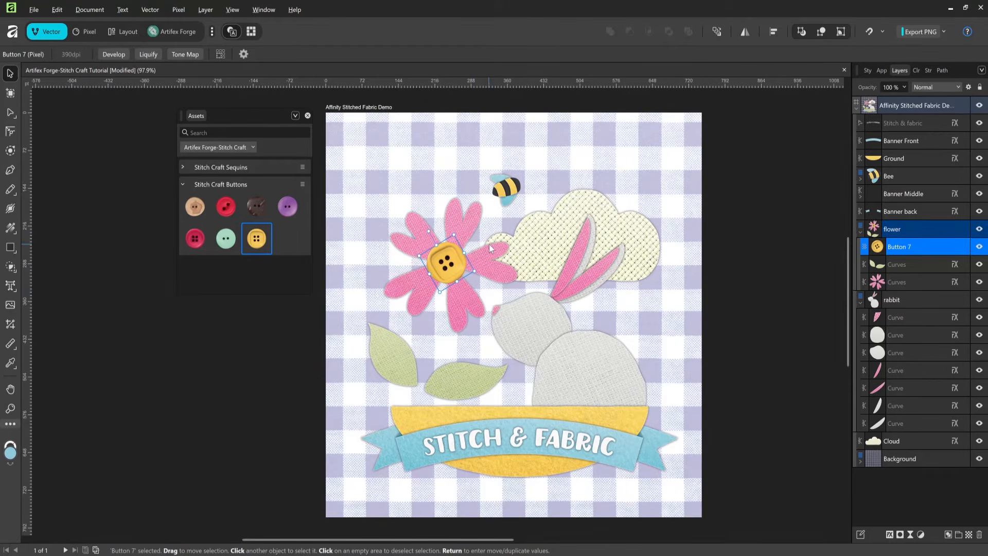
# - Add the red four-hole button asset above the Ground layer, scaled and tilted as the rabbit's tail
pyautogui.click(909, 155)
pyautogui.moveTo(195, 238); pyautogui.dragTo(656, 415)
pyautogui.moveTo(663, 369); pyautogui.dragTo(655, 362)
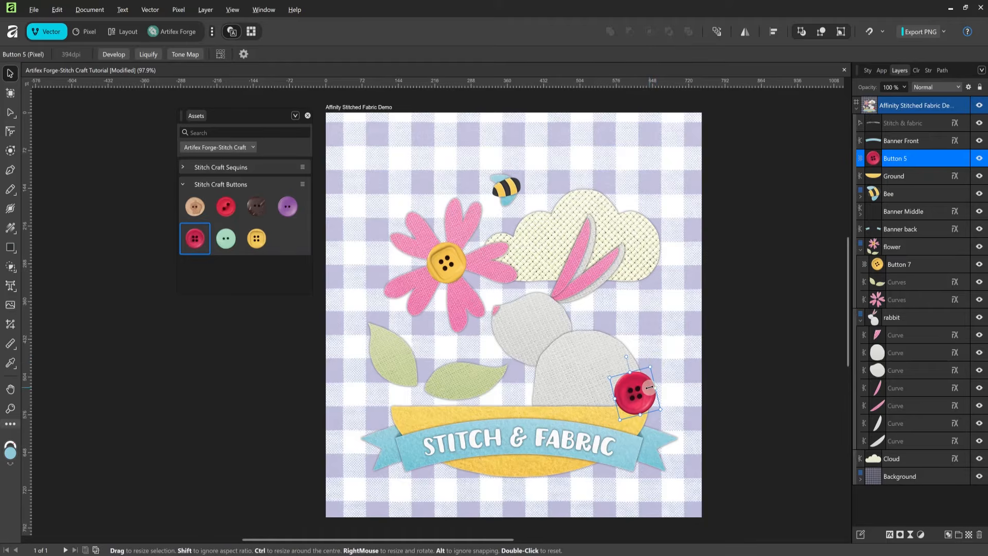
# - Nest an HSL adjustment in the rabbit's tail button with saturation shift -100 % and luminosity shift 90 %
pyautogui.click(178, 10)
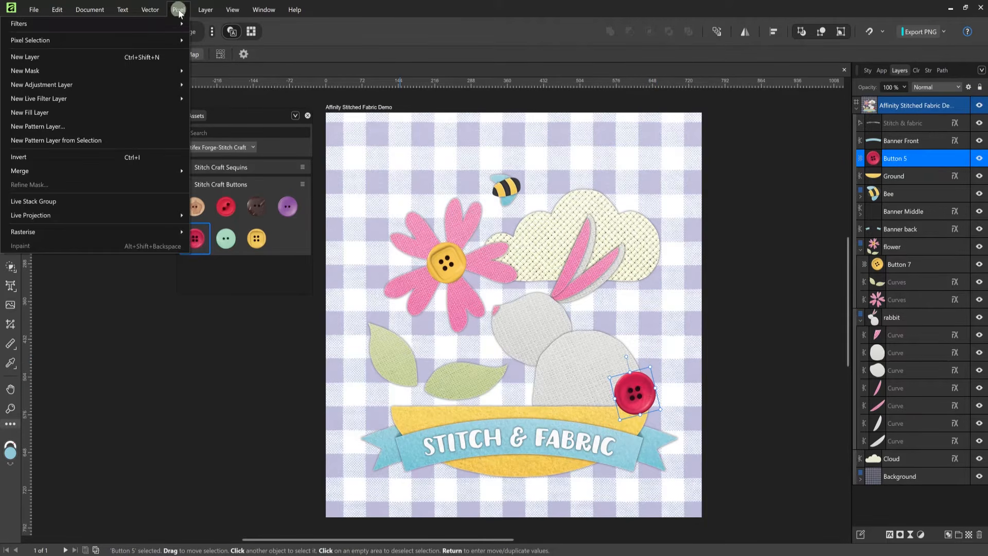
pyautogui.moveTo(168, 86)
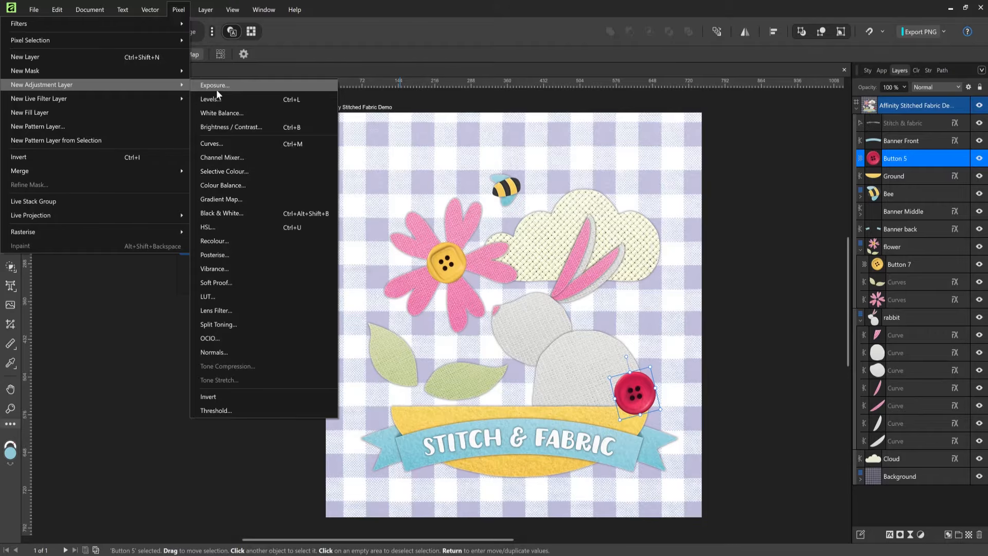
pyautogui.click(246, 227)
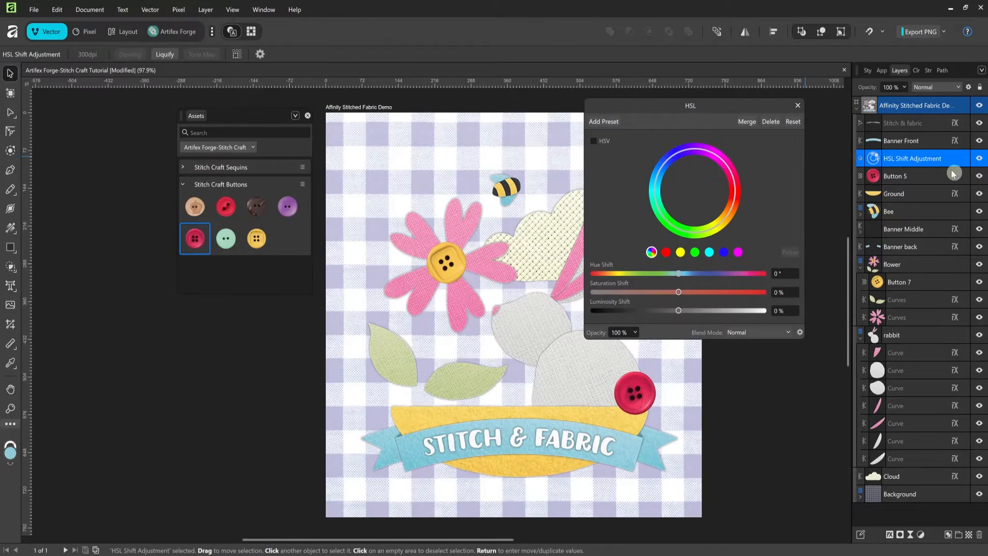
pyautogui.moveTo(904, 162)
pyautogui.mouseDown()
pyautogui.moveTo(895, 178)
pyautogui.moveTo(904, 180)
pyautogui.mouseUp()
pyautogui.moveTo(679, 293); pyautogui.dragTo(590, 292)
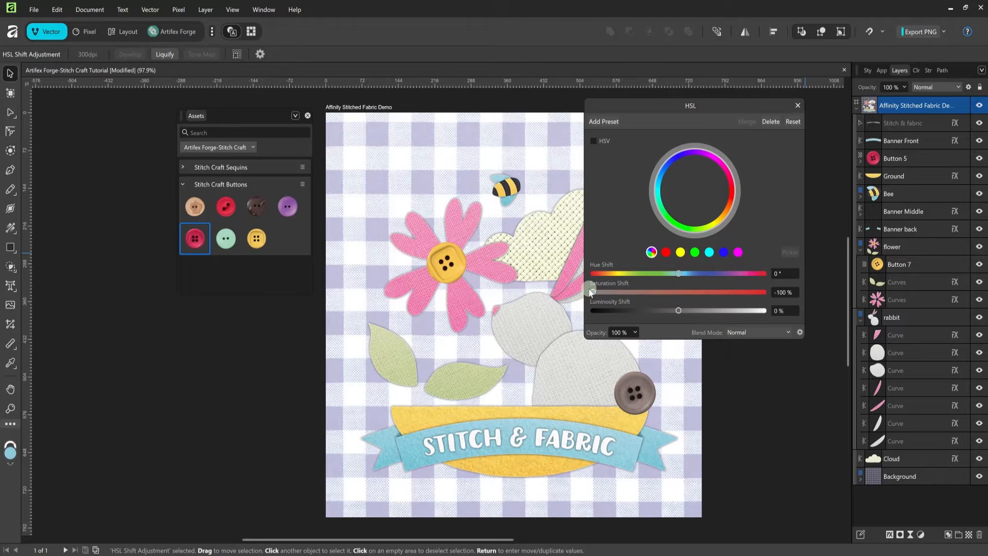
pyautogui.moveTo(679, 311); pyautogui.dragTo(743, 316)
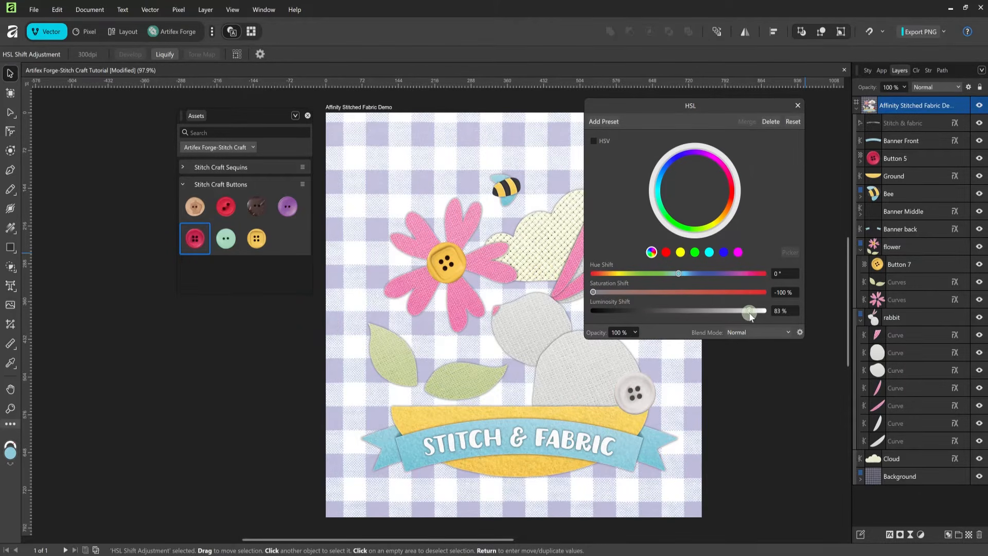
pyautogui.moveTo(756, 316); pyautogui.dragTo(757, 316)
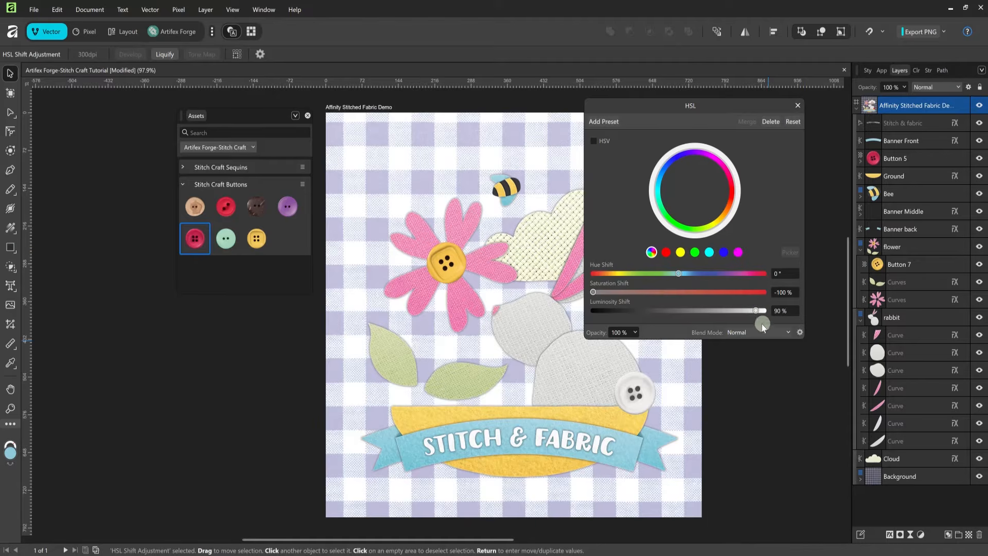
pyautogui.click(797, 106)
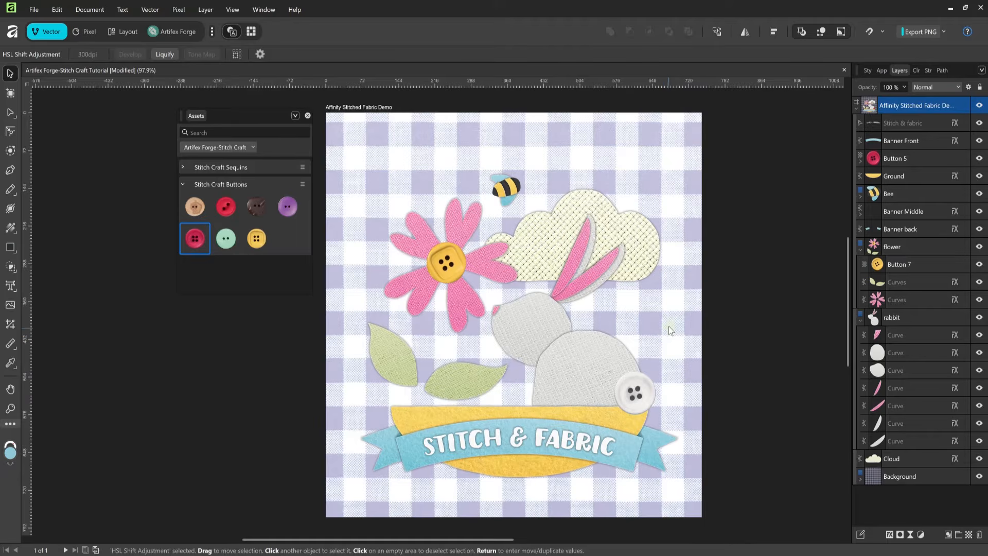
# - Add a Levels adjustment inside the tail button's layer and set its white level to 65 %
pyautogui.click(179, 10)
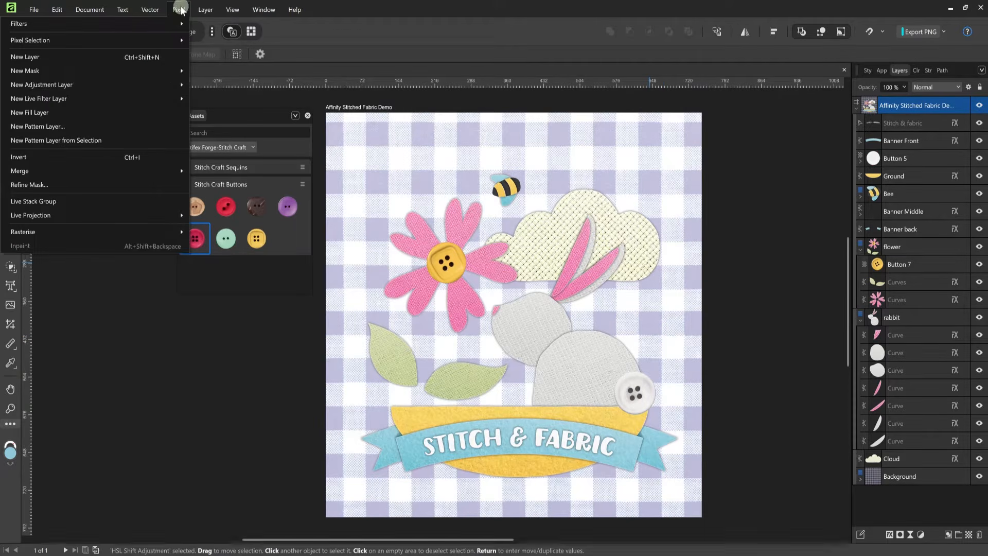
pyautogui.moveTo(165, 85)
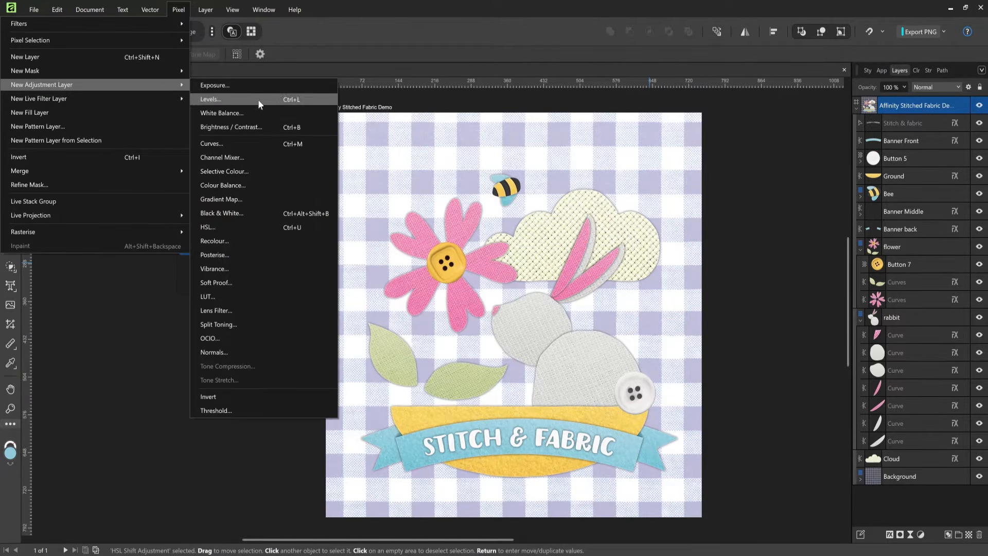
pyautogui.click(267, 99)
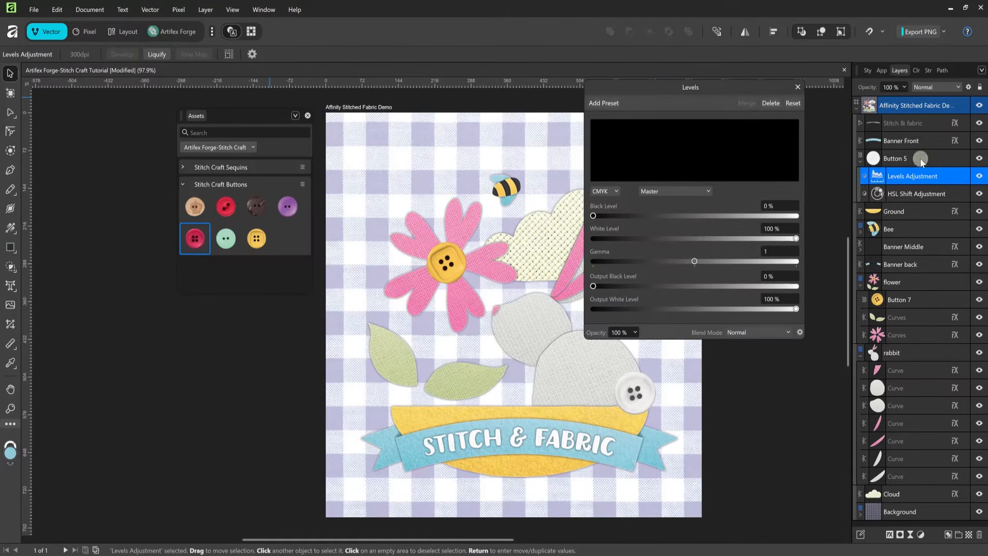
pyautogui.moveTo(780, 240); pyautogui.dragTo(726, 246)
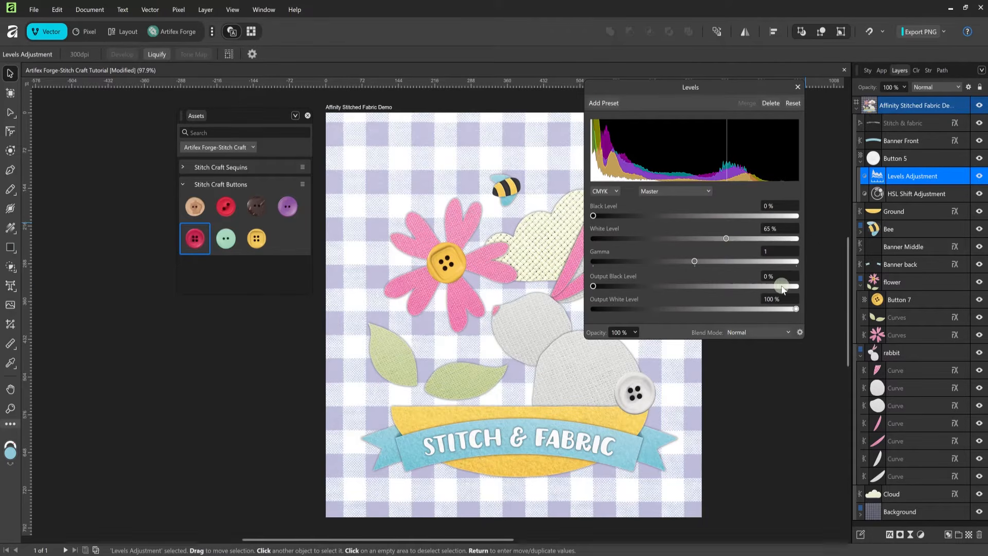
pyautogui.click(797, 87)
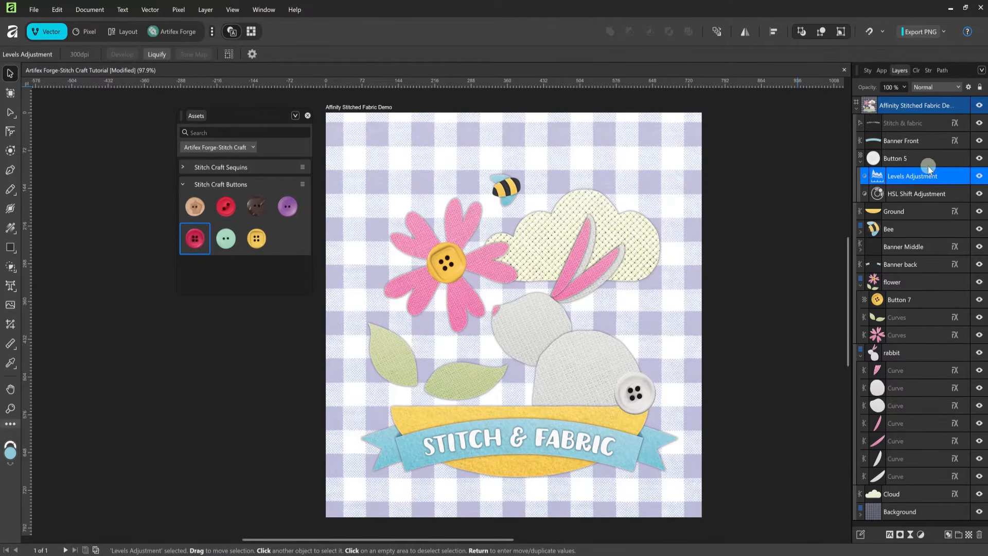
# - Give both buttons an outer shadow with 43 % opacity, 20 px radius and 13.1 px offset
pyautogui.click(908, 159)
pyautogui.keyDown('ctrl'); pyautogui.click(904, 264); pyautogui.keyUp('ctrl')
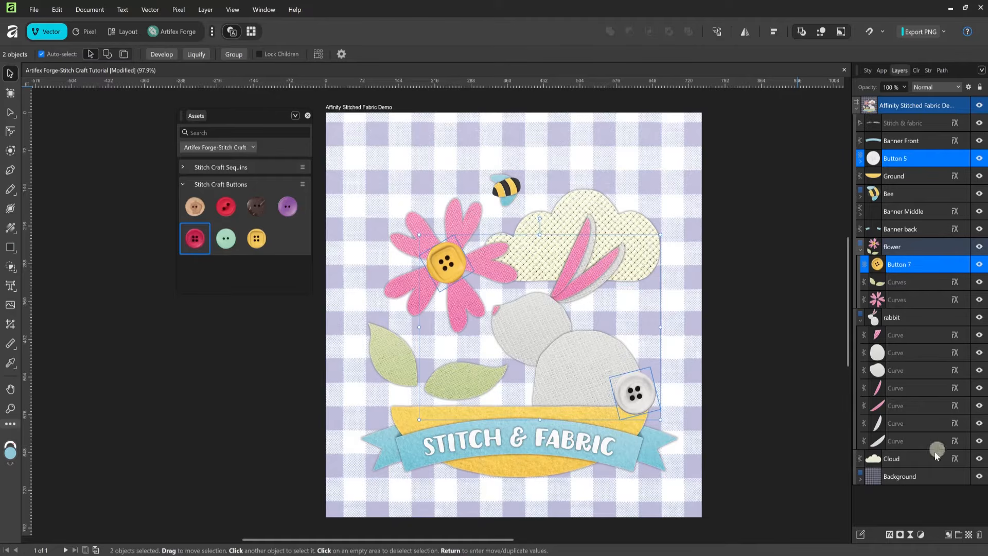
pyautogui.click(889, 535)
pyautogui.click(579, 197)
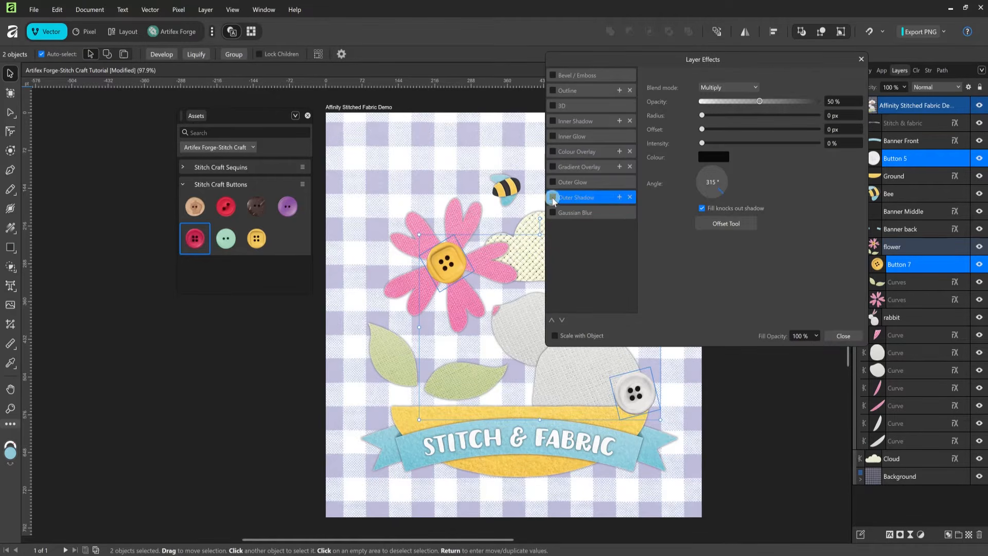
pyautogui.click(844, 130)
pyautogui.write('9')
pyautogui.moveTo(783, 128); pyautogui.dragTo(751, 101)
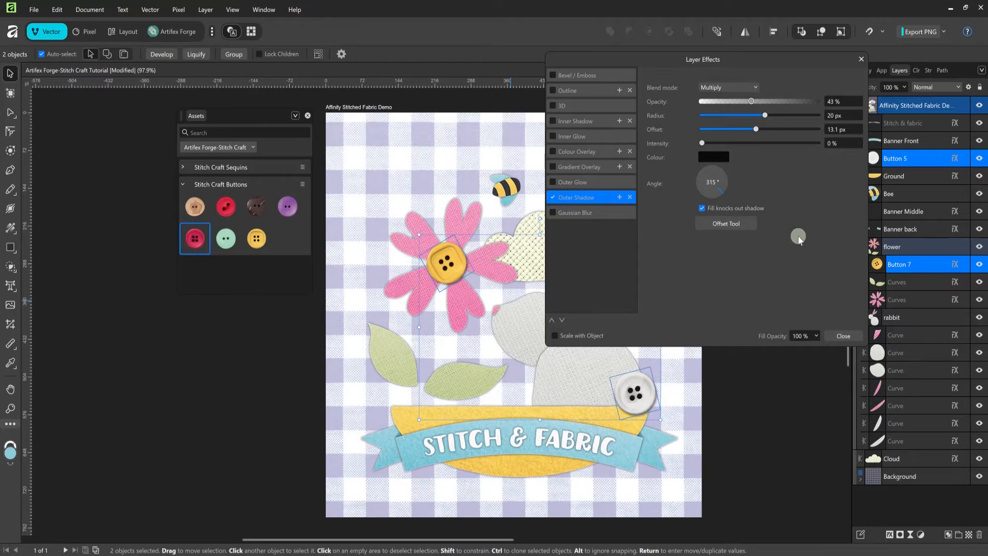
pyautogui.click(846, 334)
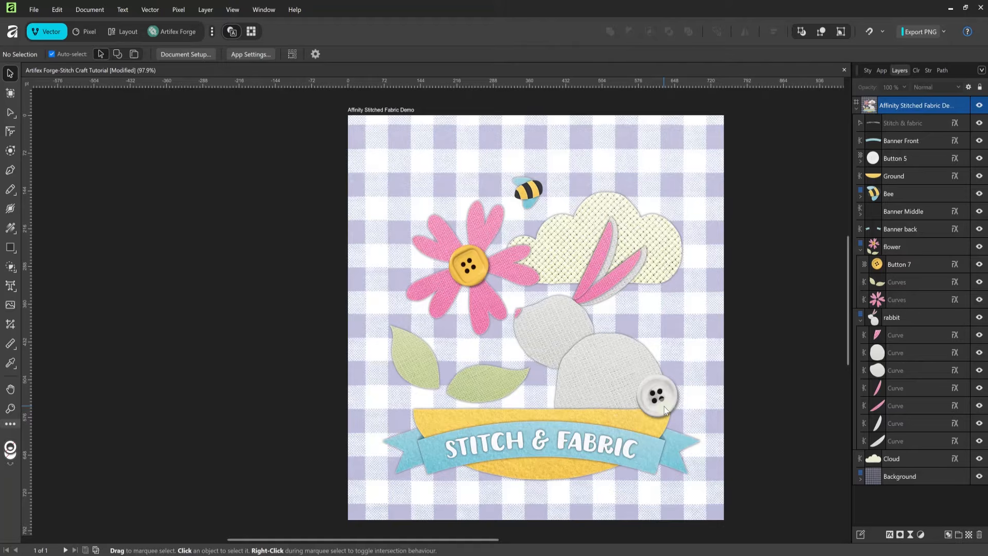
# - Duplicate the Ground layer and rename the copy Ground Stitch
pyautogui.click(906, 176)
pyautogui.rightClick(930, 174)
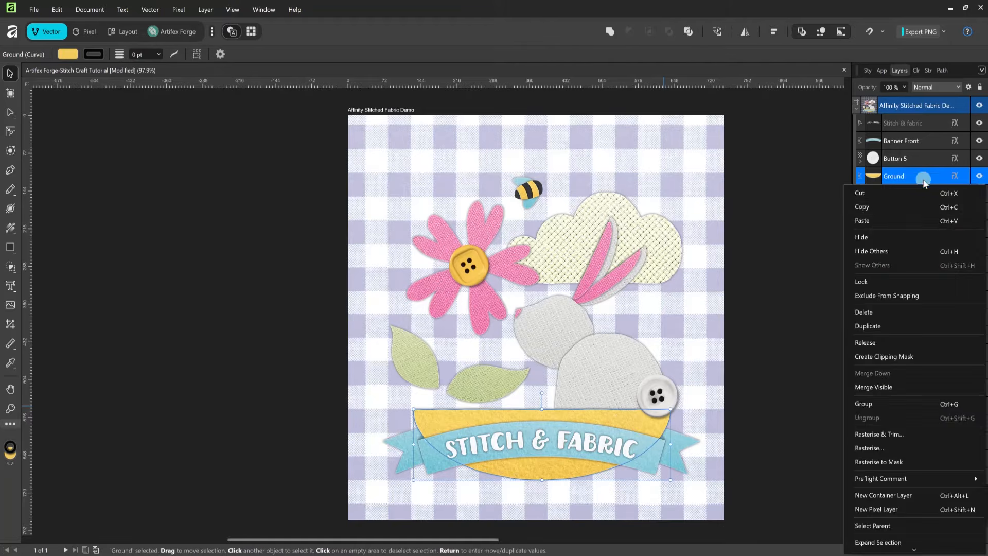
pyautogui.click(896, 324)
pyautogui.doubleClick(907, 177)
pyautogui.write('Stitch')
pyautogui.press('Return')
# - Turn off the gradient overlay on the Ground Stitch layer and set its fill to none
pyautogui.click(956, 177)
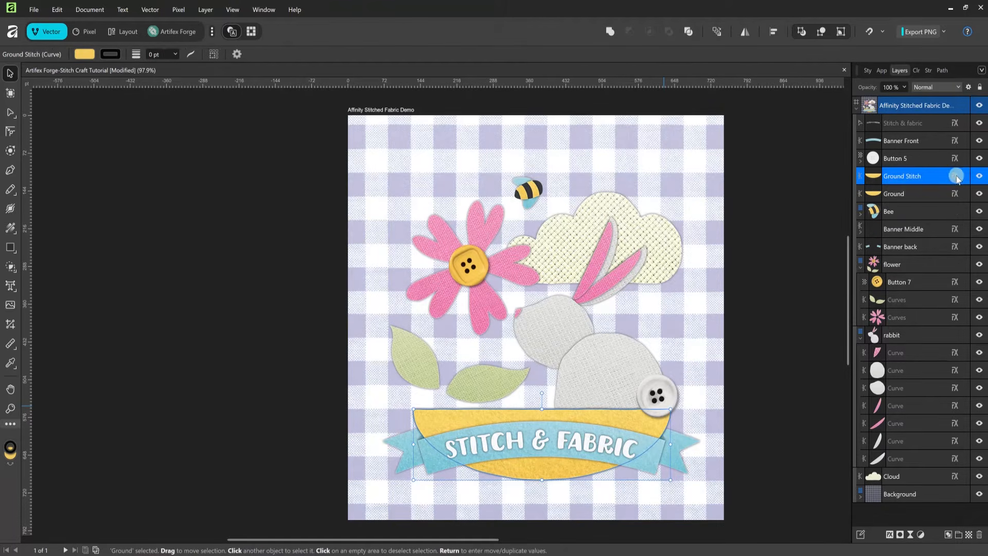
pyautogui.click(580, 168)
pyautogui.click(843, 335)
pyautogui.click(938, 177)
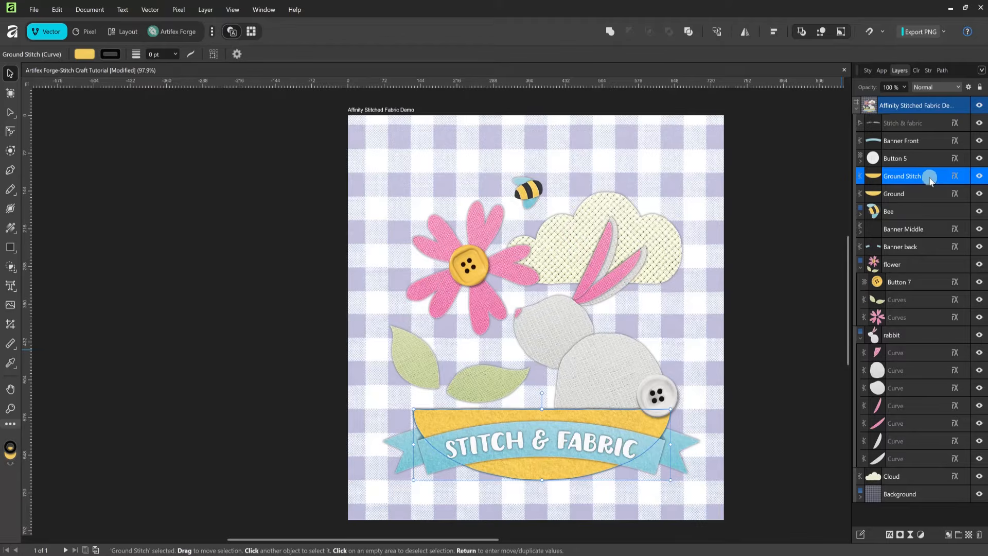
pyautogui.click(882, 71)
pyautogui.click(886, 113)
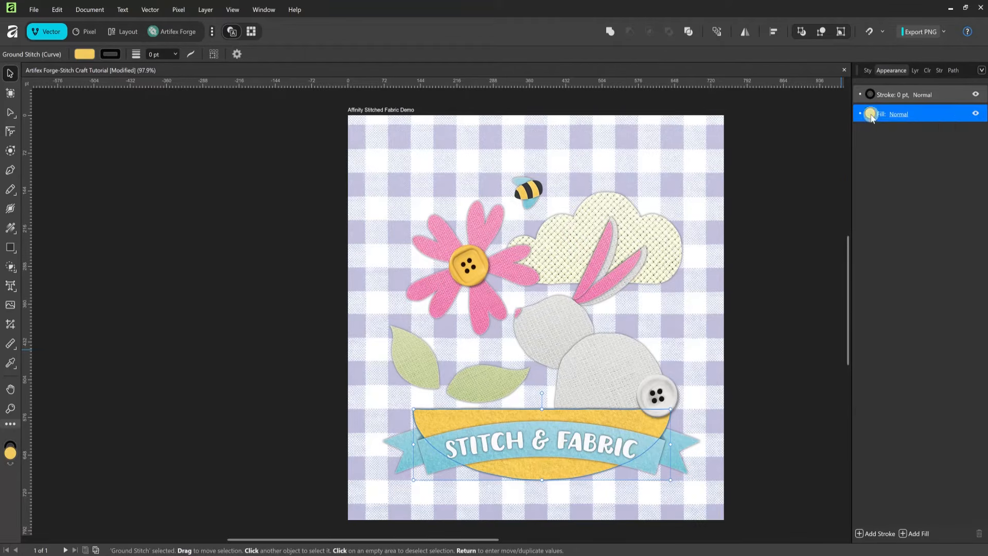
pyautogui.click(870, 113)
pyautogui.click(948, 127)
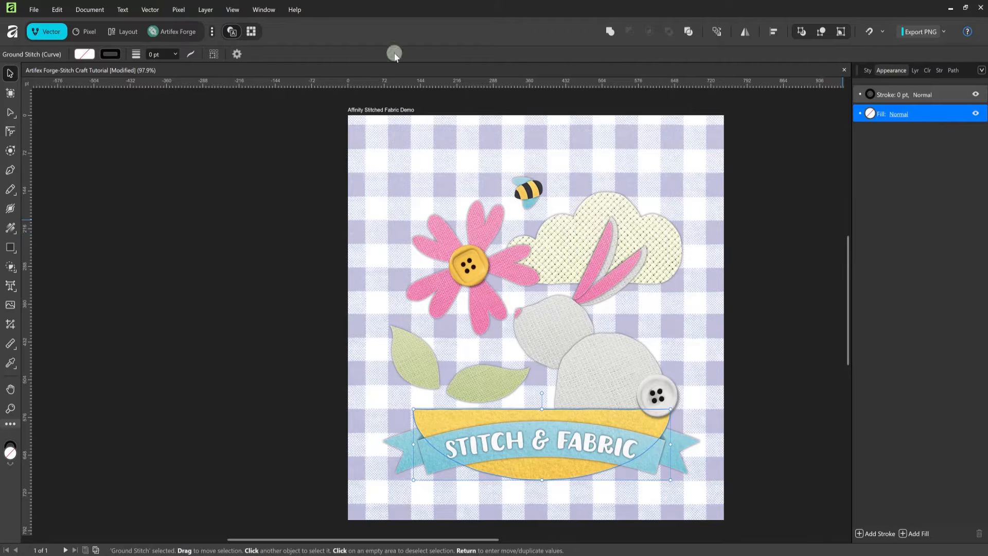
# - Contour the Ground Stitch curve inward with an offset of about -10.2 pt
pyautogui.click(11, 151)
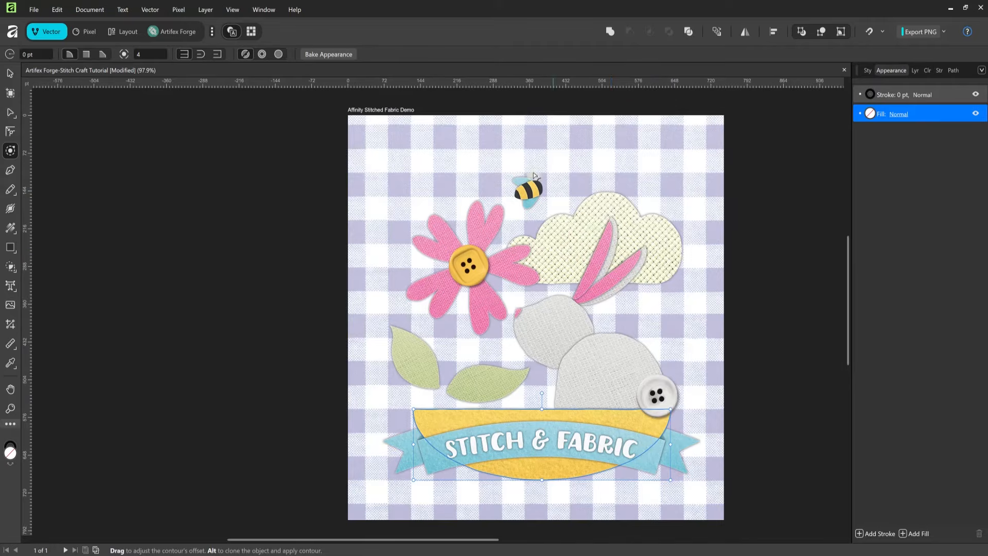
pyautogui.click(278, 54)
pyautogui.moveTo(670, 410); pyautogui.dragTo(668, 413)
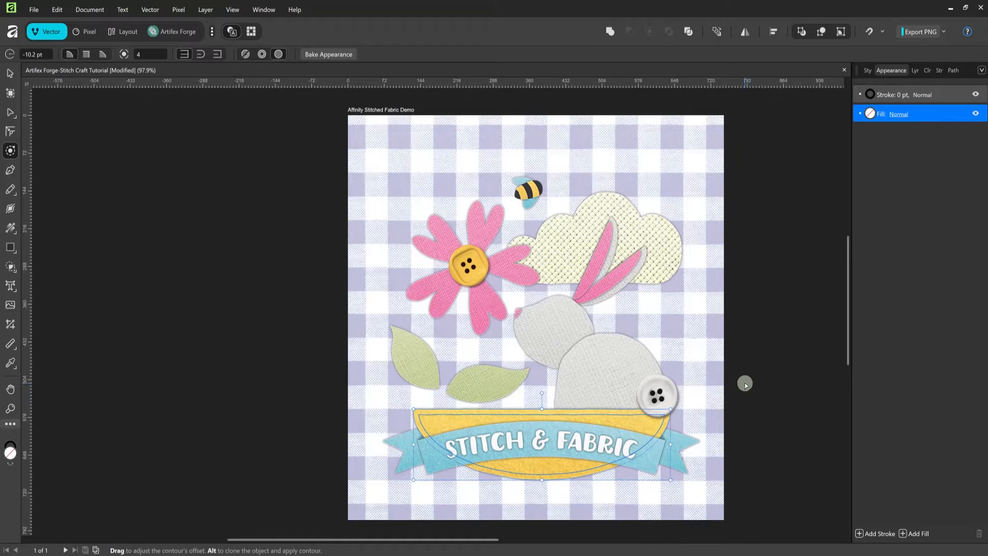
# - Apply the Stitch Brush 11-Dark path brush to the Ground Stitch outline
pyautogui.click(953, 71)
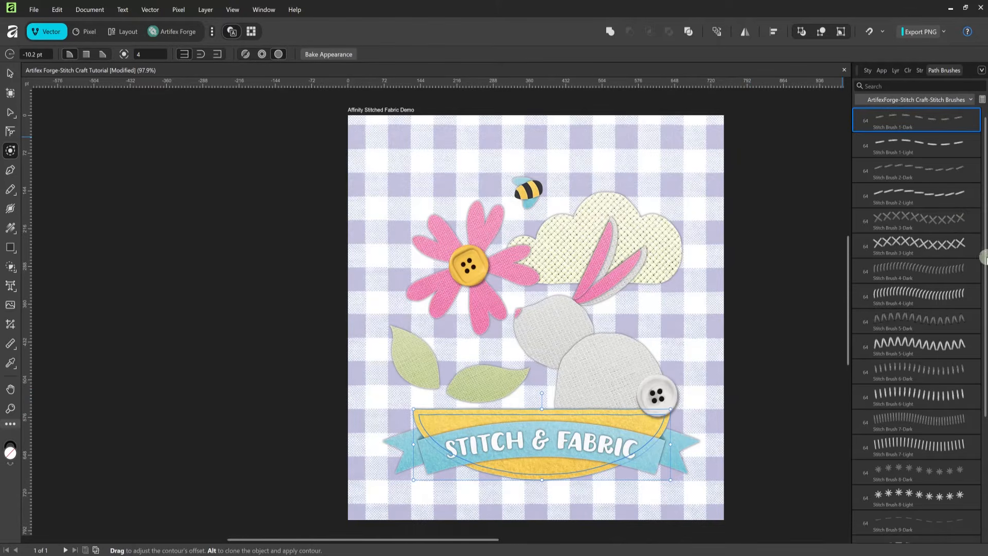
pyautogui.moveTo(985, 263); pyautogui.dragTo(985, 382)
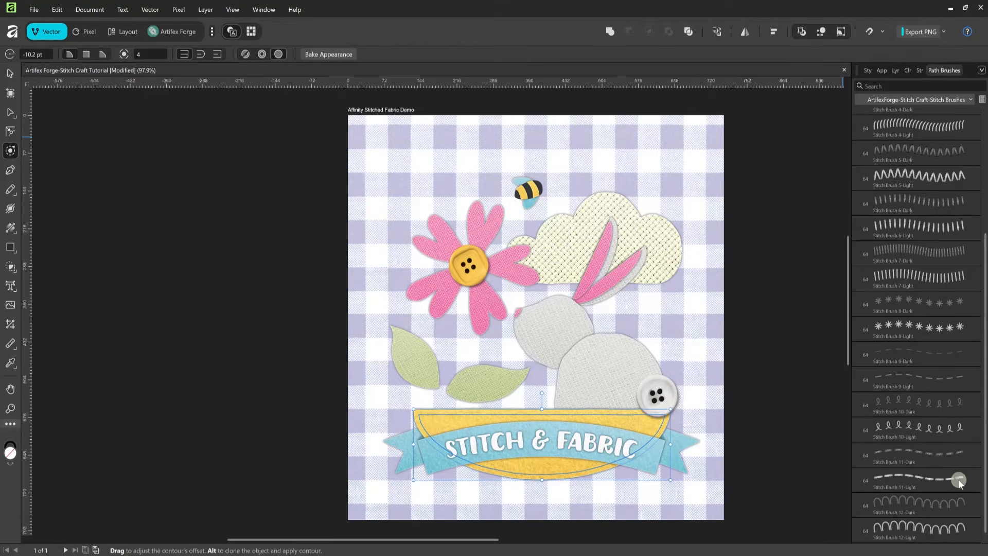
pyautogui.click(917, 456)
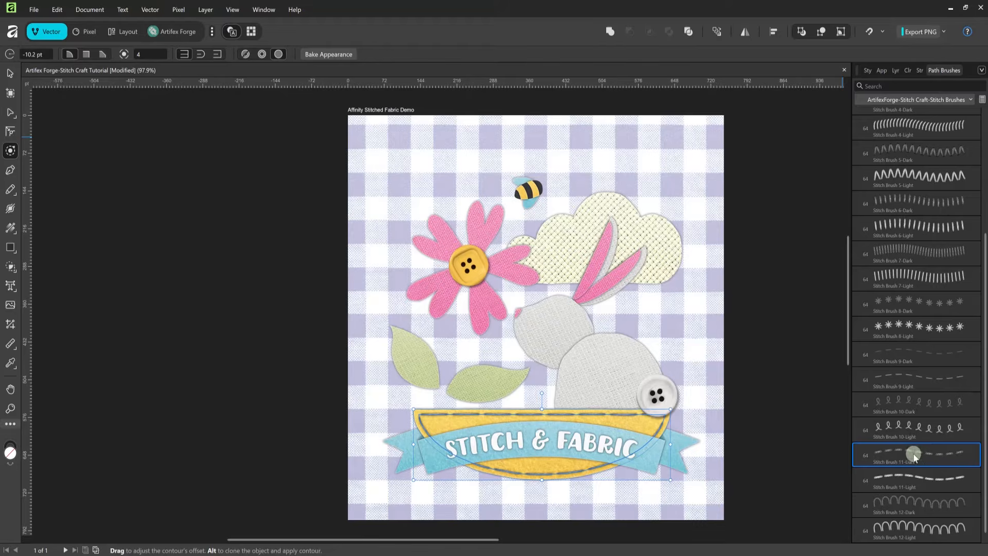
# - Make the Ground Stitch stroke scale with the object and set its width to 20 pt
pyautogui.hotkey('ctrl', '+')
pyautogui.hotkey('ctrl', '+')
pyautogui.moveTo(692, 456); pyautogui.dragTo(571, 212)
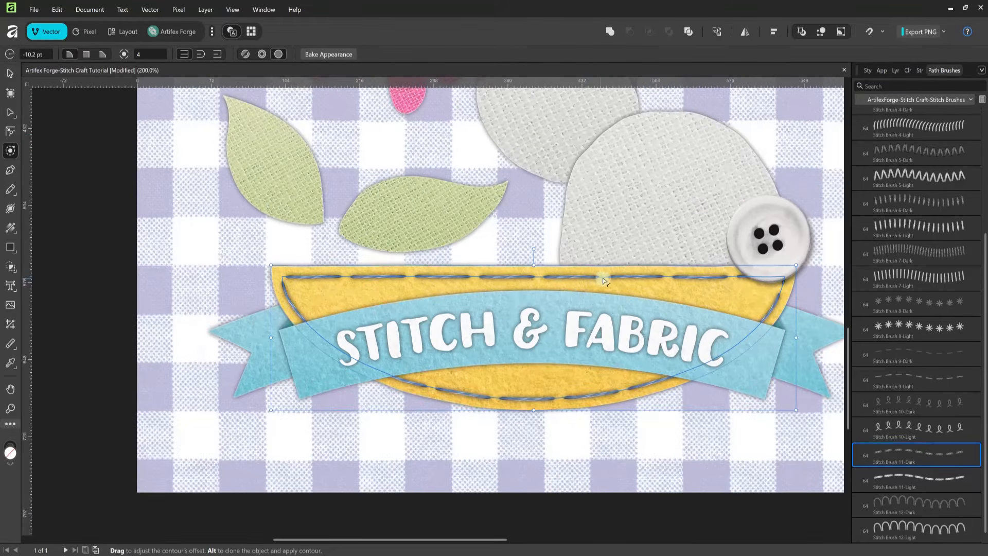
pyautogui.click(920, 71)
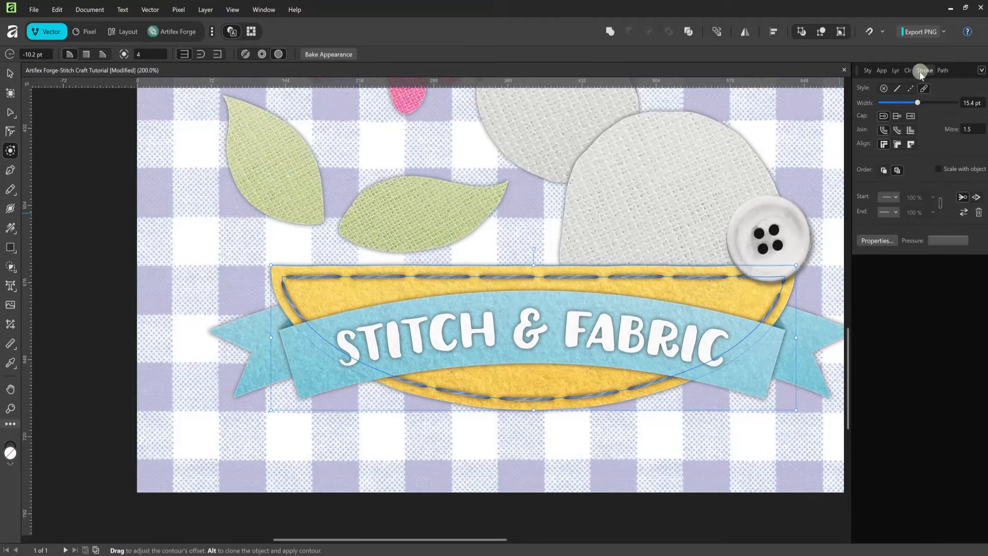
pyautogui.click(939, 169)
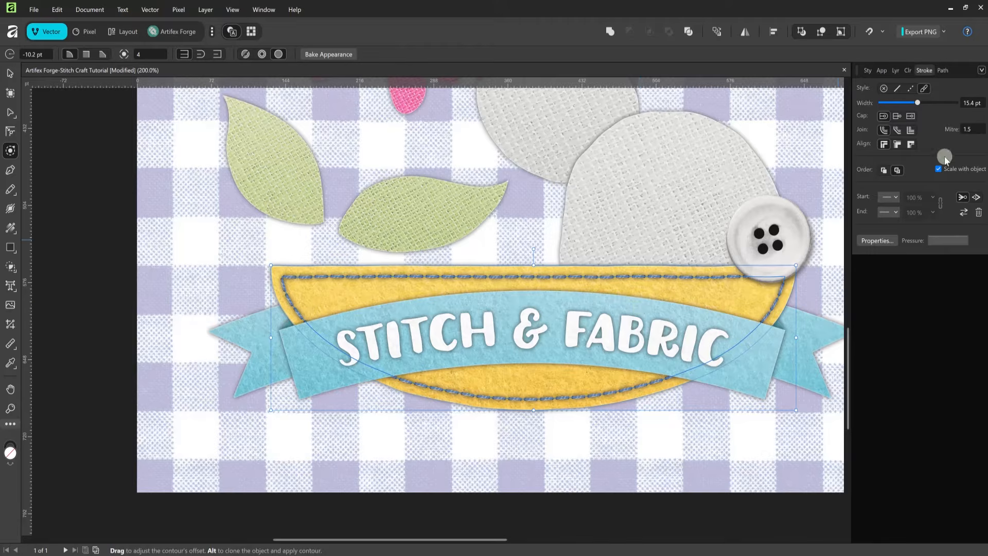
pyautogui.click(970, 103)
pyautogui.write('20')
pyautogui.press('Return')
# - Set the Ground Stitch stroke colour to CMYK 22, 27, 95, 20
pyautogui.moveTo(734, 299); pyautogui.dragTo(729, 328)
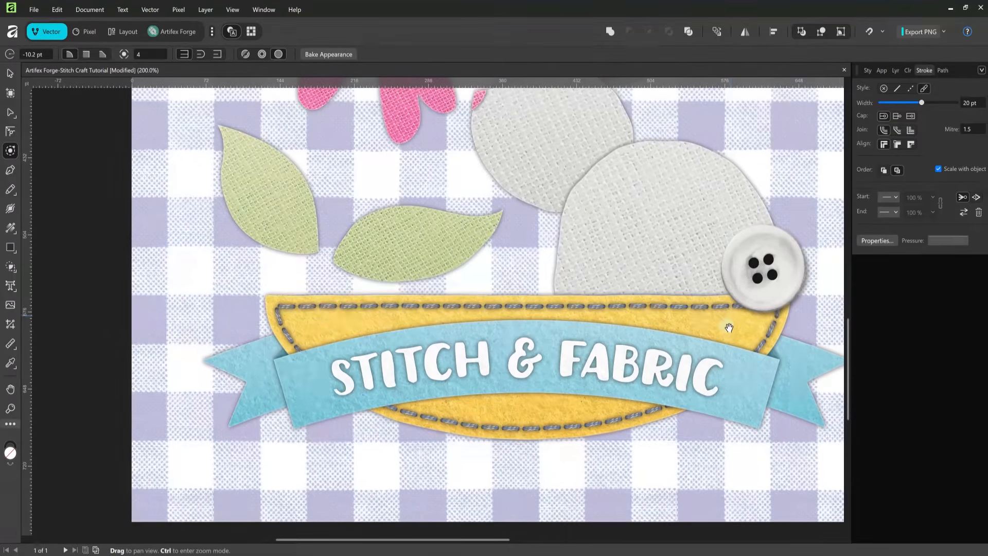
pyautogui.click(907, 70)
pyautogui.click(866, 94)
pyautogui.click(976, 120)
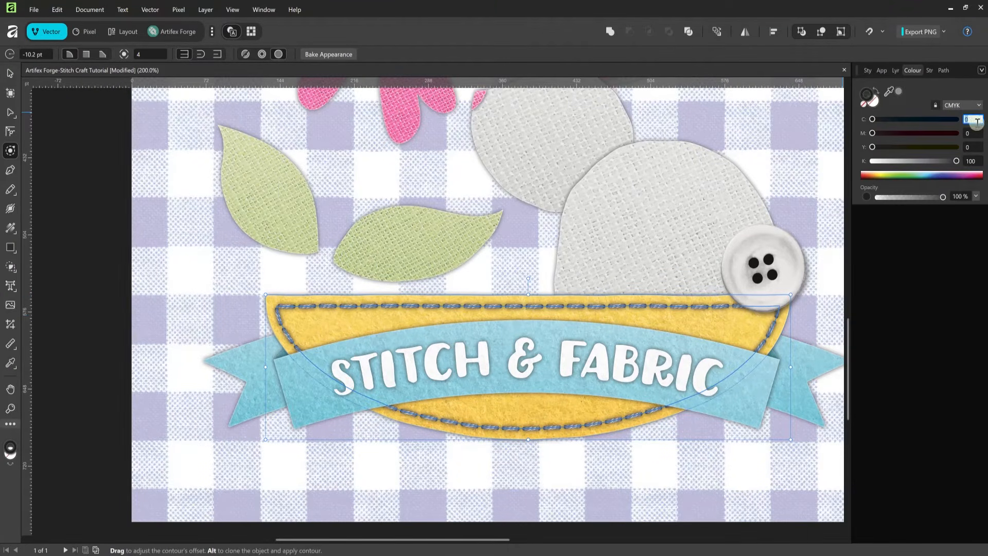
pyautogui.press('Tab')
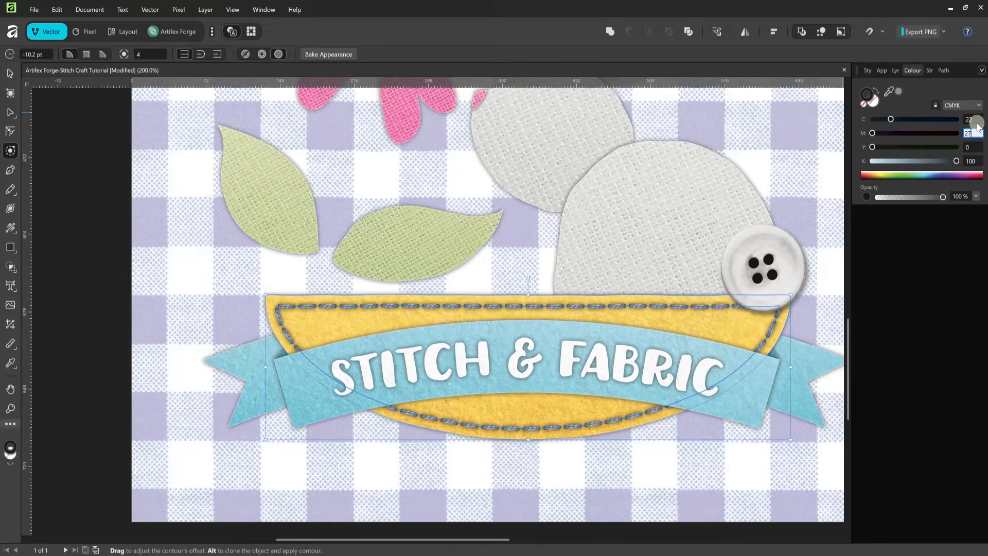
pyautogui.press('Tab')
pyautogui.press('Tab')
pyautogui.write('20')
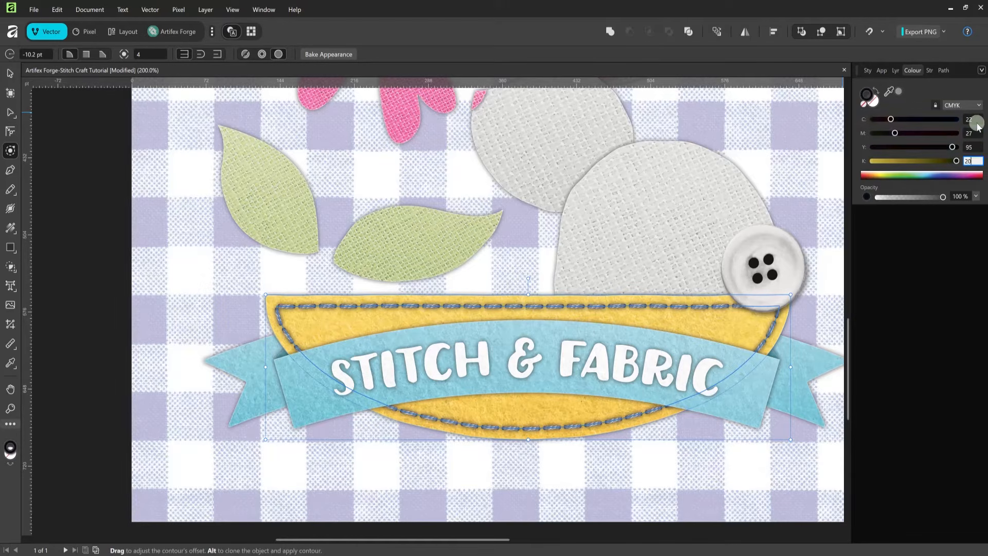
pyautogui.press('Return')
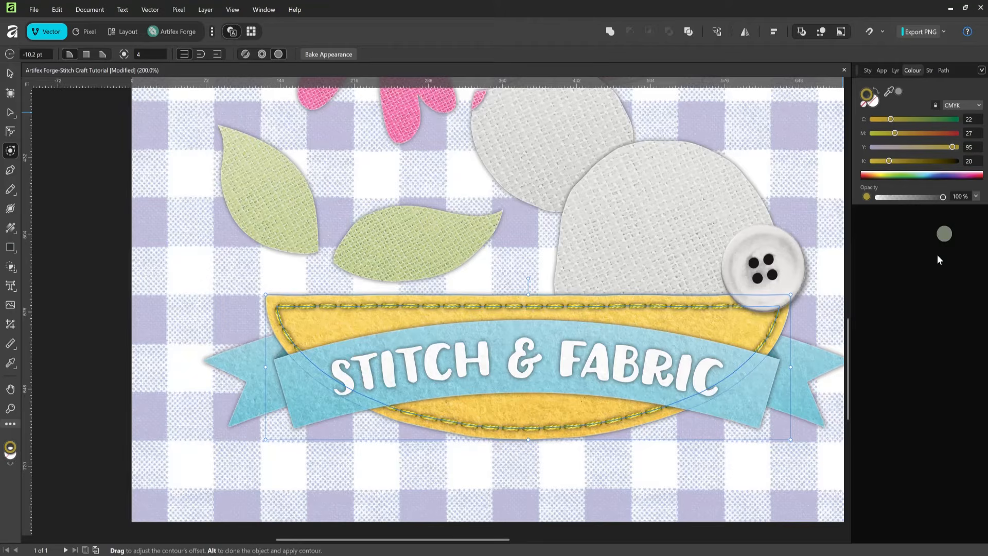
# - Adjust the Outer Shadow effect on the Ground Stitch layer, with its opacity around 45%
pyautogui.click(895, 70)
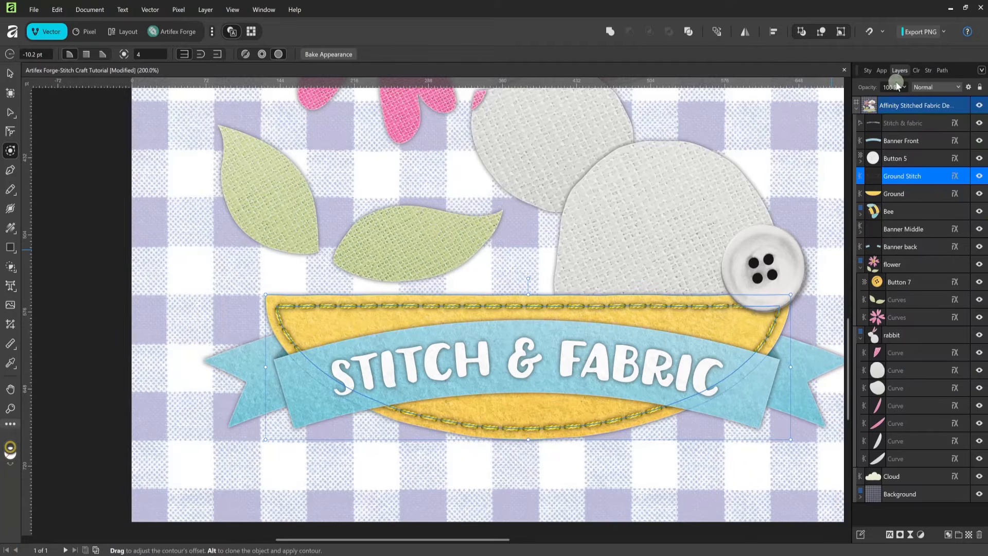
pyautogui.click(956, 177)
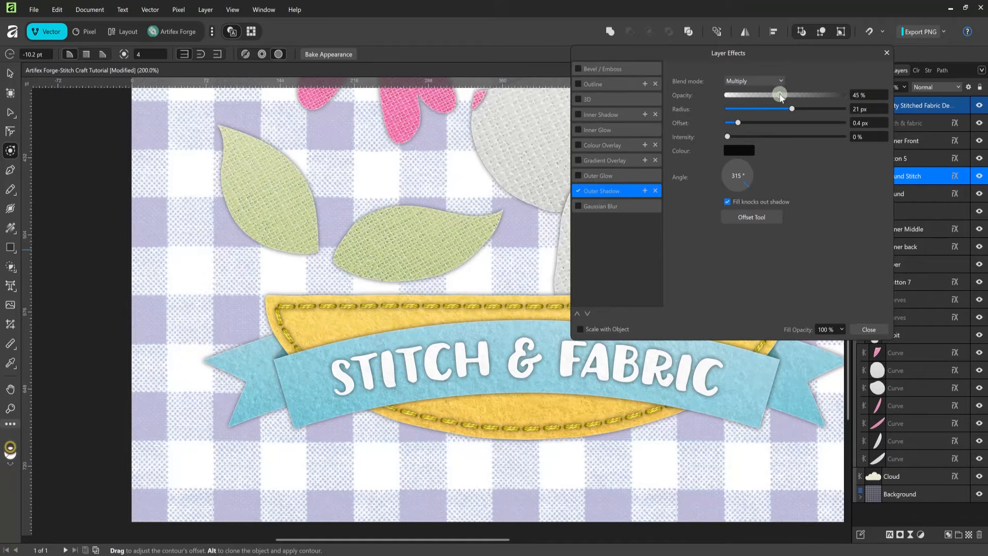
pyautogui.moveTo(770, 98); pyautogui.dragTo(781, 109)
pyautogui.click(869, 330)
pyautogui.moveTo(738, 123); pyautogui.dragTo(772, 96)
pyautogui.click(867, 329)
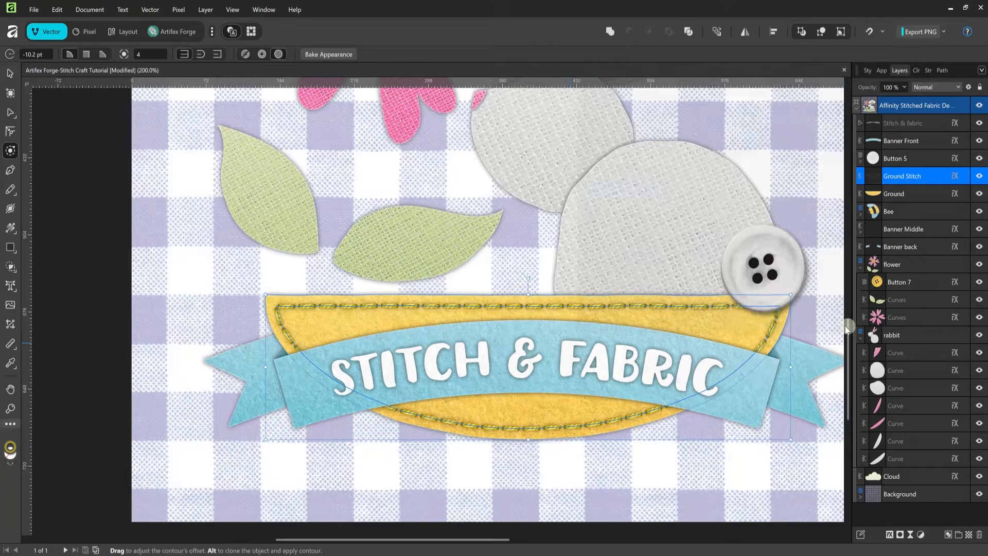
# - Reduce the Ground Stitch contour offset to about -8.5 pt, bake its appearance and deselect it
pyautogui.moveTo(574, 220); pyautogui.dragTo(574, 242)
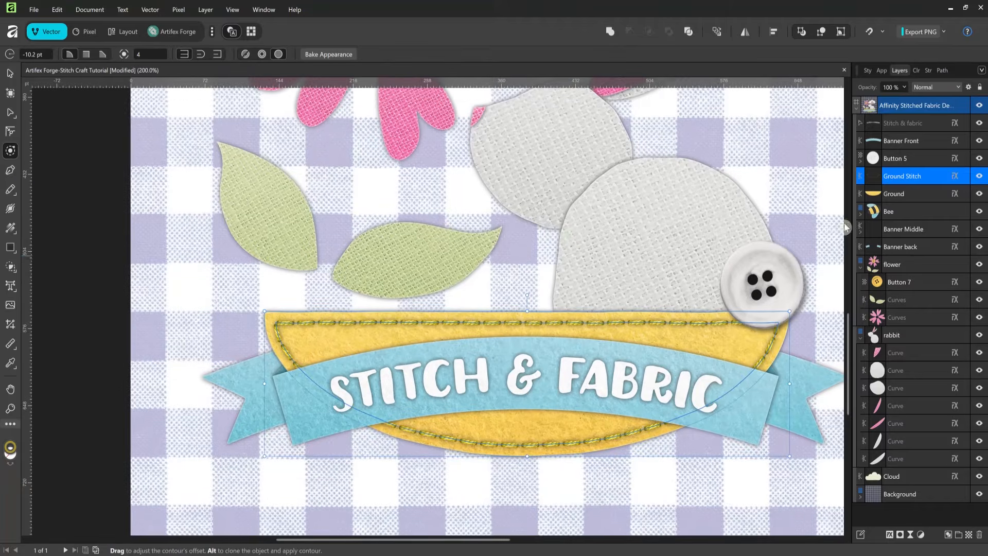
pyautogui.moveTo(263, 309); pyautogui.dragTo(269, 314)
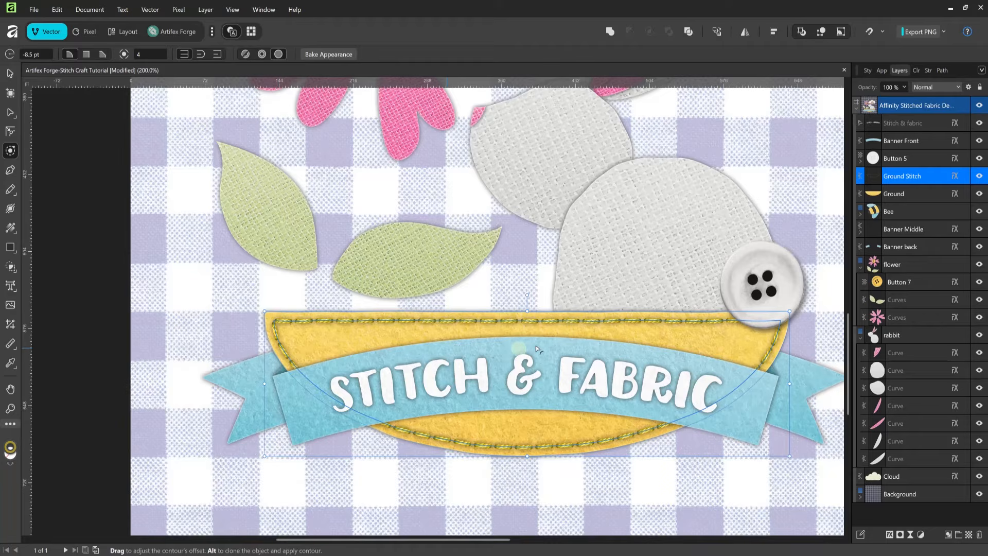
pyautogui.press('a')
pyautogui.hotkey('ctrl', '-')
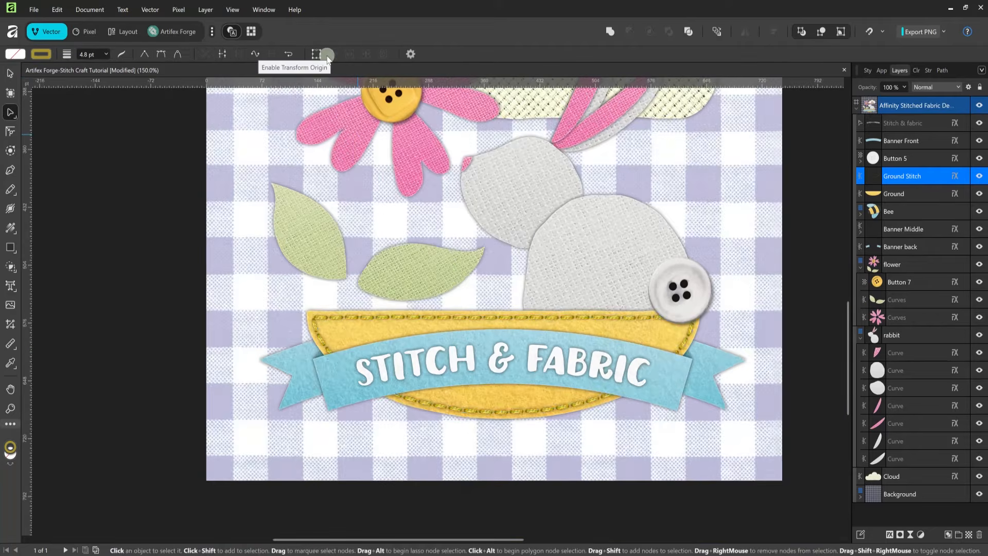
pyautogui.hotkey('ctrl', '-')
pyautogui.click(705, 298)
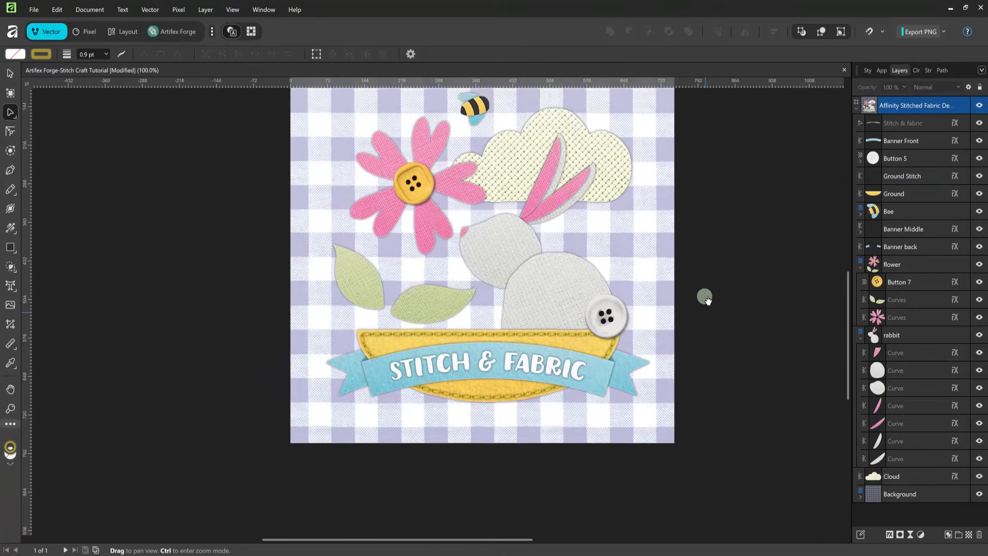
# - Duplicate the Cloud layer and rename the copy Cloud Stitch
pyautogui.hotkey('ctrl', '+')
pyautogui.hotkey('ctrl', '+')
pyautogui.click(942, 477)
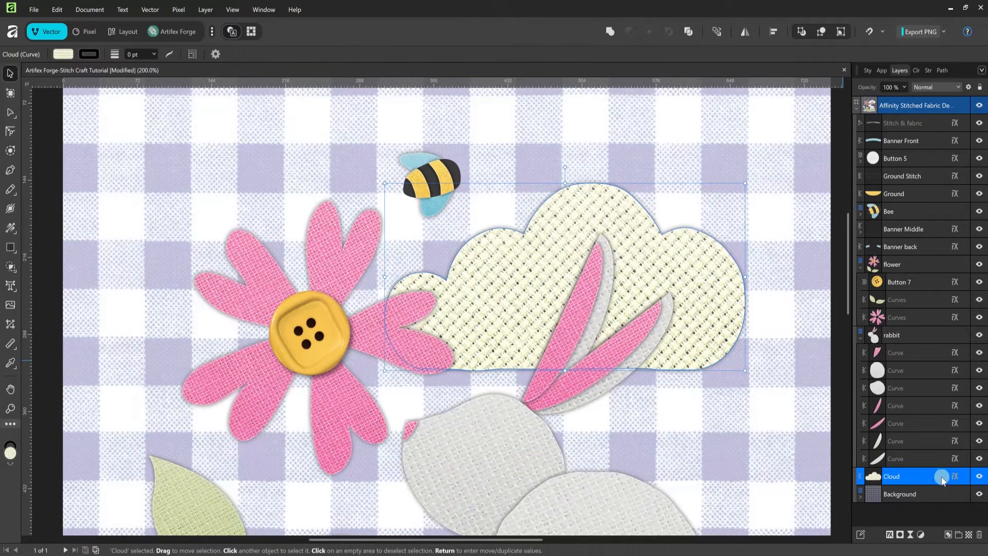
pyautogui.rightClick(935, 476)
pyautogui.click(893, 166)
pyautogui.doubleClick(896, 477)
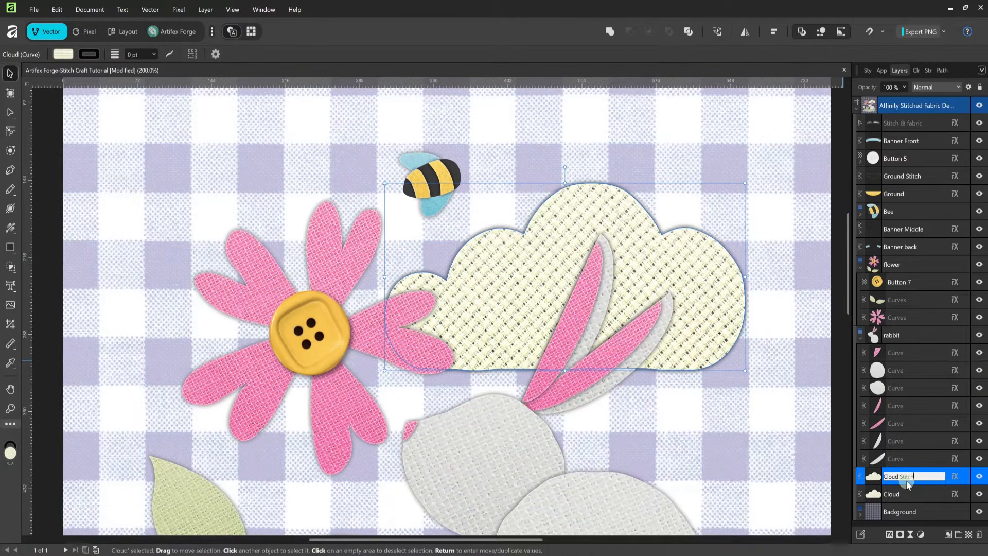
pyautogui.press('Return')
# - Set the Cloud Stitch fill to none and contour its curve inward with an offset of about -8 pt
pyautogui.click(881, 70)
pyautogui.click(873, 117)
pyautogui.click(948, 126)
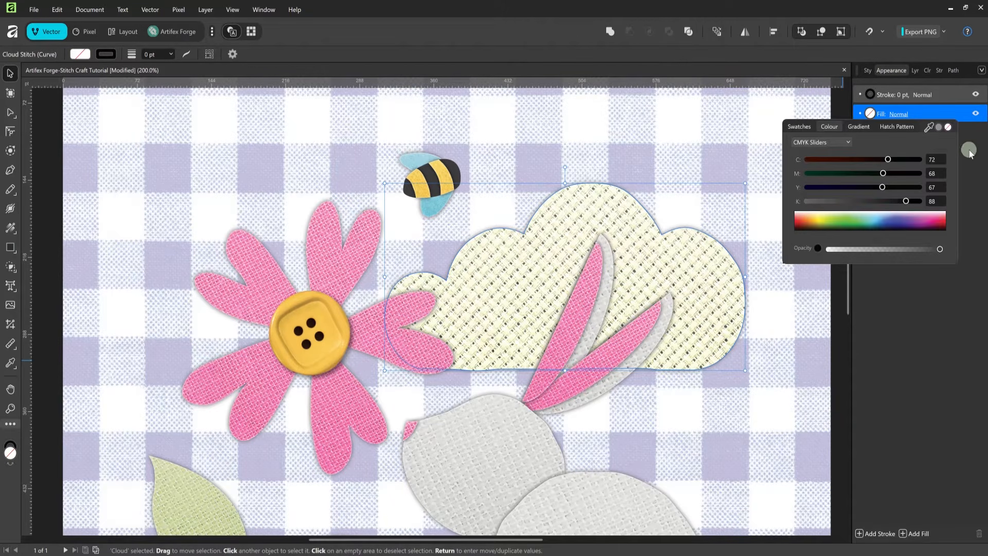
pyautogui.click(969, 151)
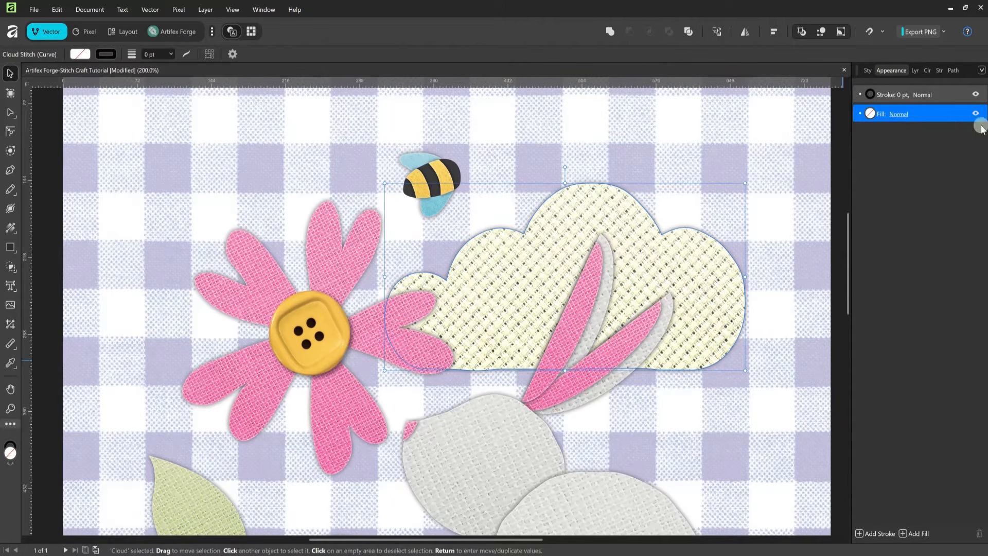
pyautogui.click(10, 155)
pyautogui.moveTo(375, 224); pyautogui.dragTo(365, 223)
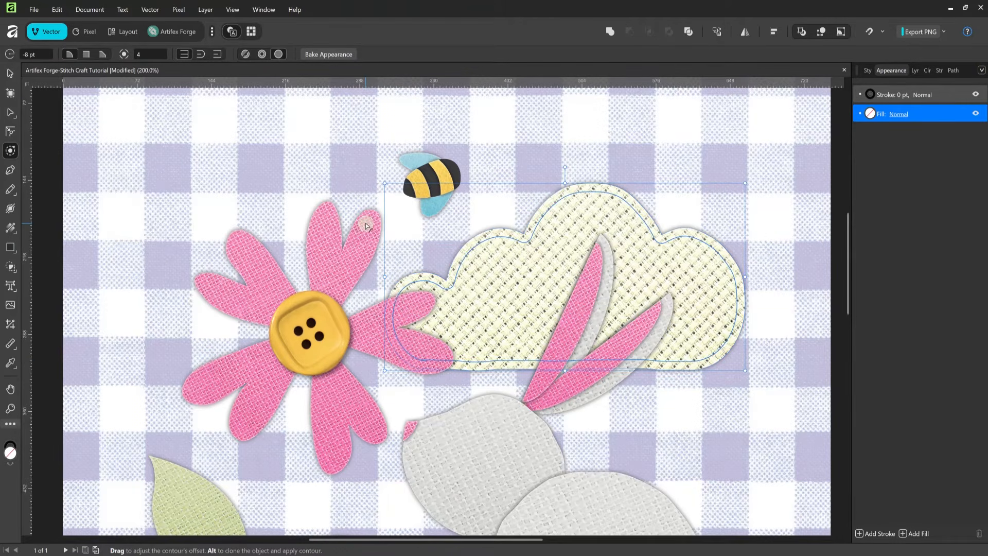
# - Apply the Stitch Brush 2-Light path brush to the Cloud Stitch outline
pyautogui.click(952, 70)
pyautogui.scroll(1, 983, 278)
pyautogui.scroll(4, 984, 278)
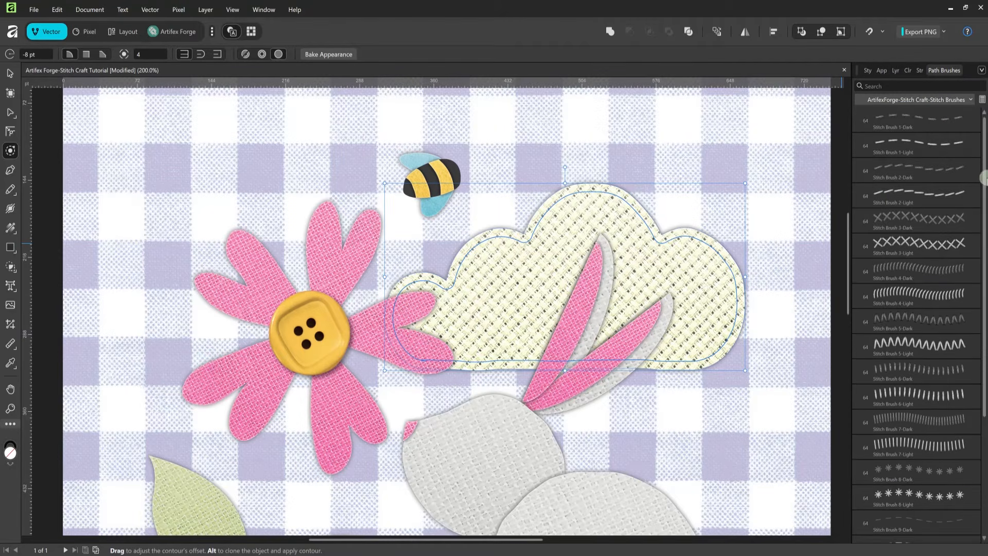
pyautogui.click(920, 197)
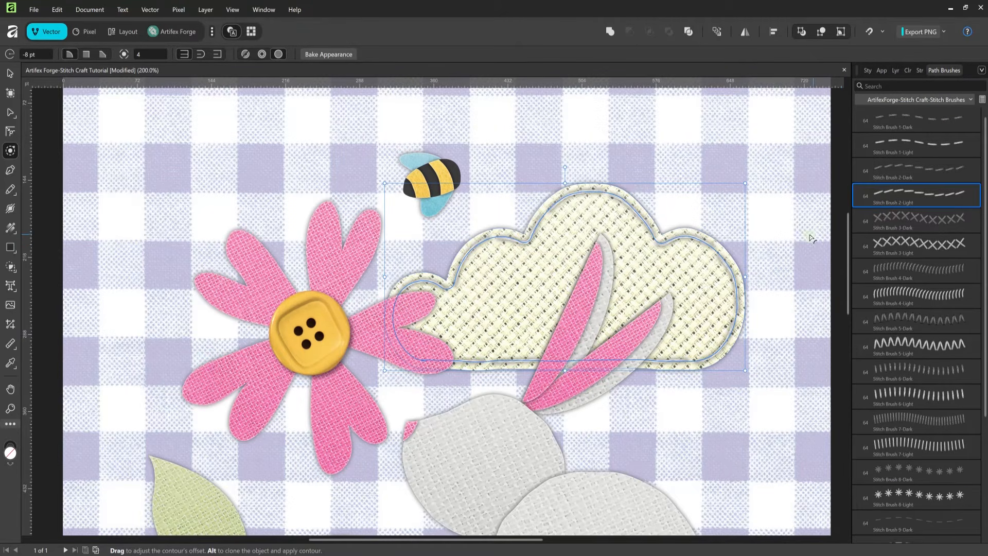
# - Make the Cloud Stitch stroke scale with the object and set its width to 20 pt
pyautogui.click(920, 70)
pyautogui.click(960, 165)
pyautogui.click(972, 103)
pyautogui.write('20')
pyautogui.press('Return')
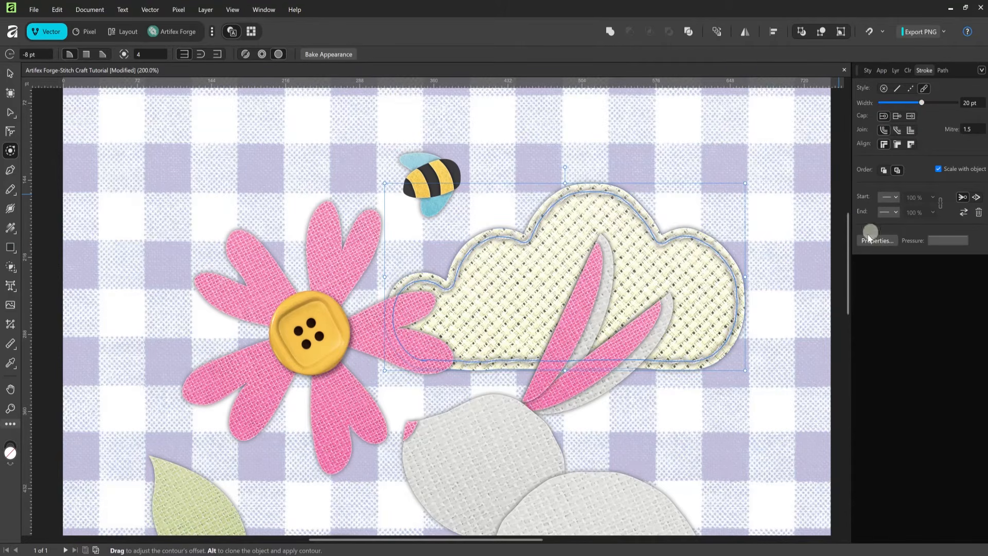
# - Set the Cloud Stitch stroke colour to CMYK 0, 0, 15, 13
pyautogui.click(907, 70)
pyautogui.click(972, 148)
pyautogui.write('15')
pyautogui.press('Return')
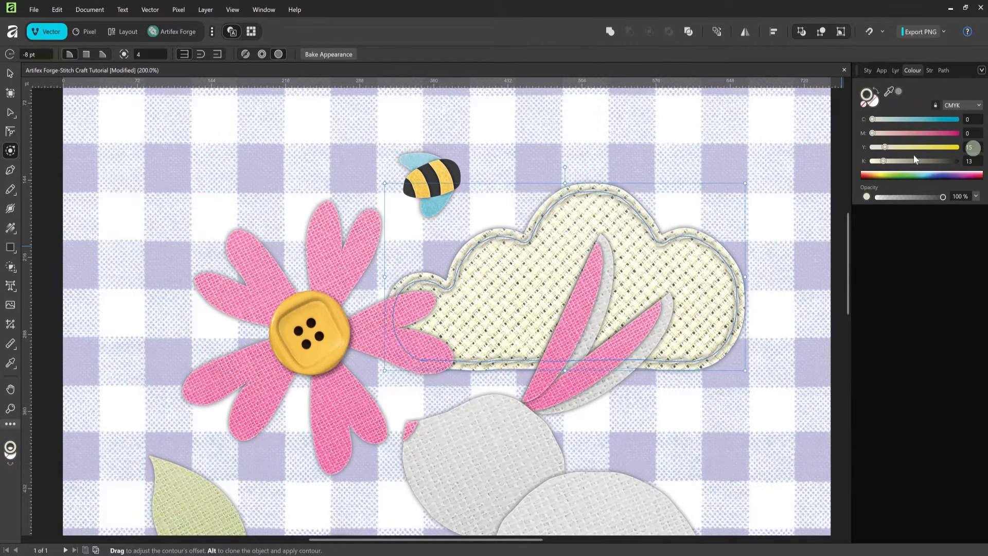
# - Keep only the Outer Shadow effect on Cloud Stitch, with opacity 33%, radius about 14.3 px and intensity 40%
pyautogui.click(895, 70)
pyautogui.click(955, 476)
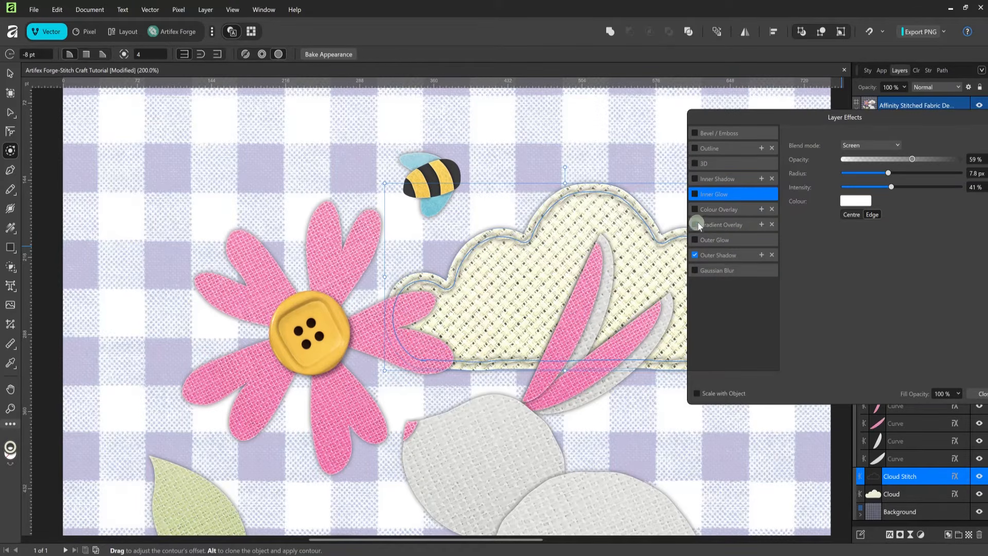
pyautogui.click(746, 254)
pyautogui.moveTo(876, 118); pyautogui.dragTo(556, 314)
pyautogui.moveTo(581, 354); pyautogui.dragTo(562, 354)
pyautogui.moveTo(588, 367)
pyautogui.mouseDown()
pyautogui.moveTo(597, 367)
pyautogui.moveTo(585, 370)
pyautogui.mouseUp()
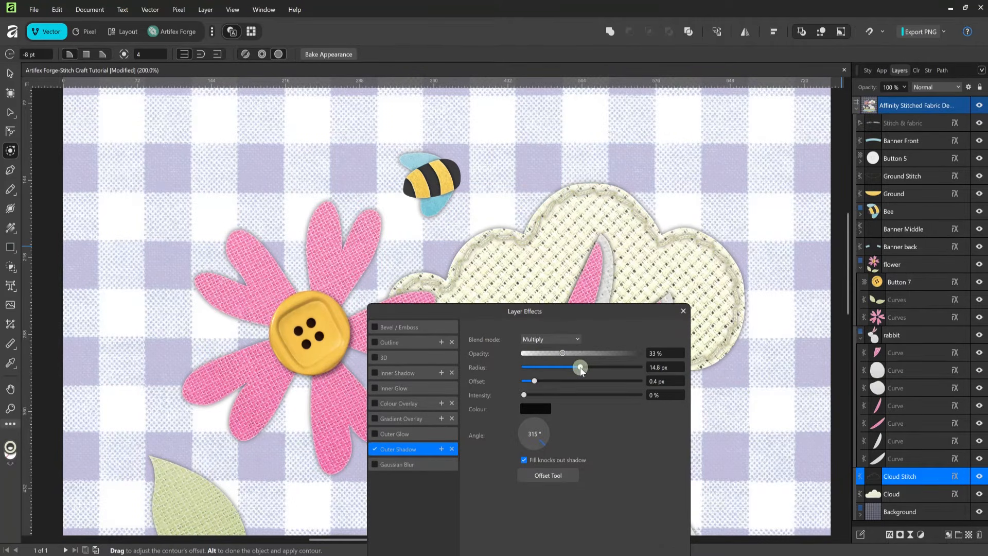
pyautogui.moveTo(523, 395); pyautogui.dragTo(570, 397)
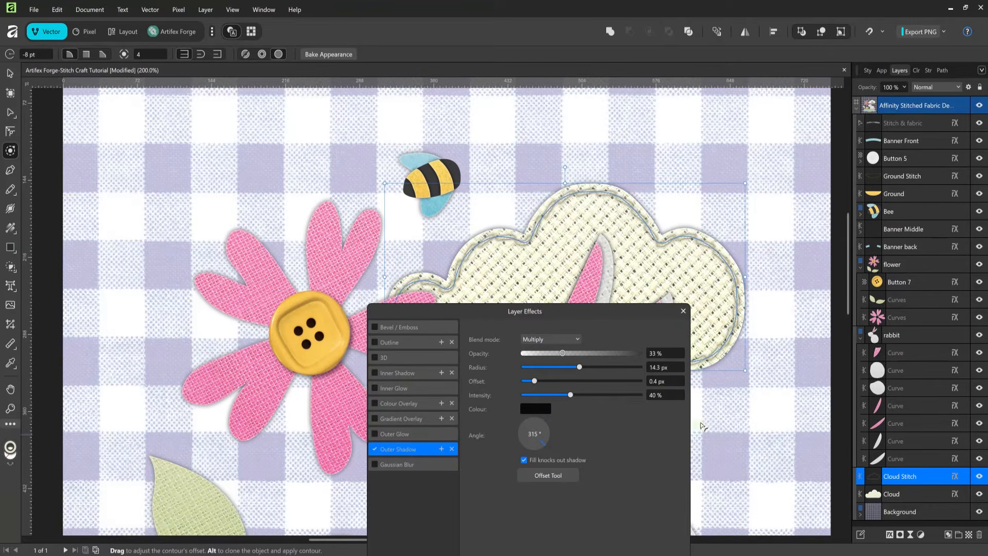
pyautogui.click(683, 311)
# - Widen the Cloud Stitch stroke to about 22.1 pt and bake its appearance
pyautogui.click(924, 70)
pyautogui.moveTo(921, 103); pyautogui.dragTo(924, 103)
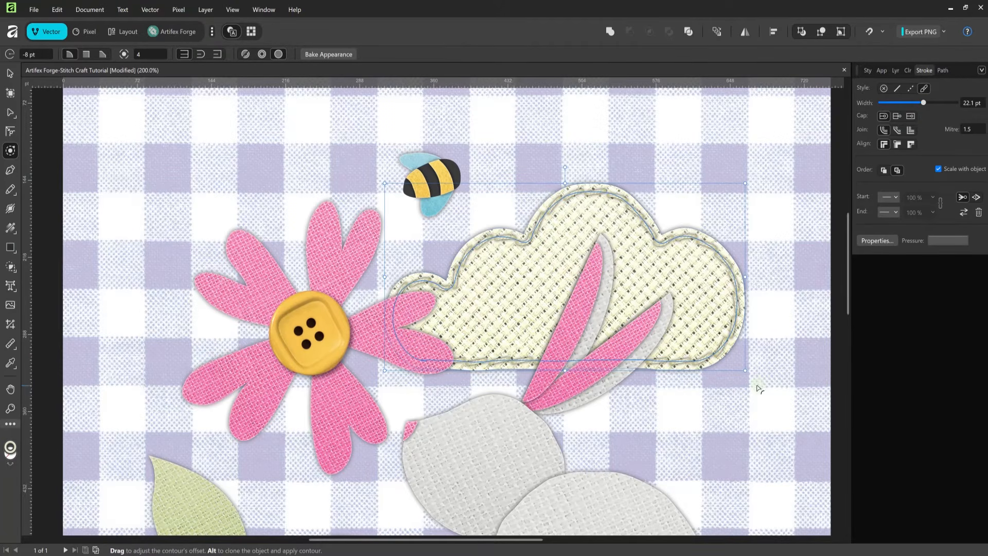
pyautogui.click(321, 56)
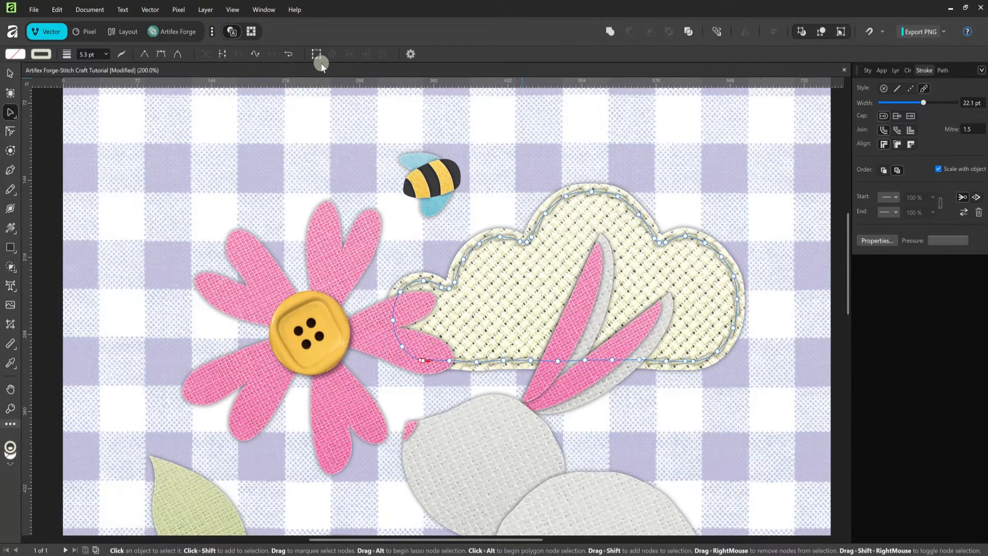
pyautogui.click(12, 75)
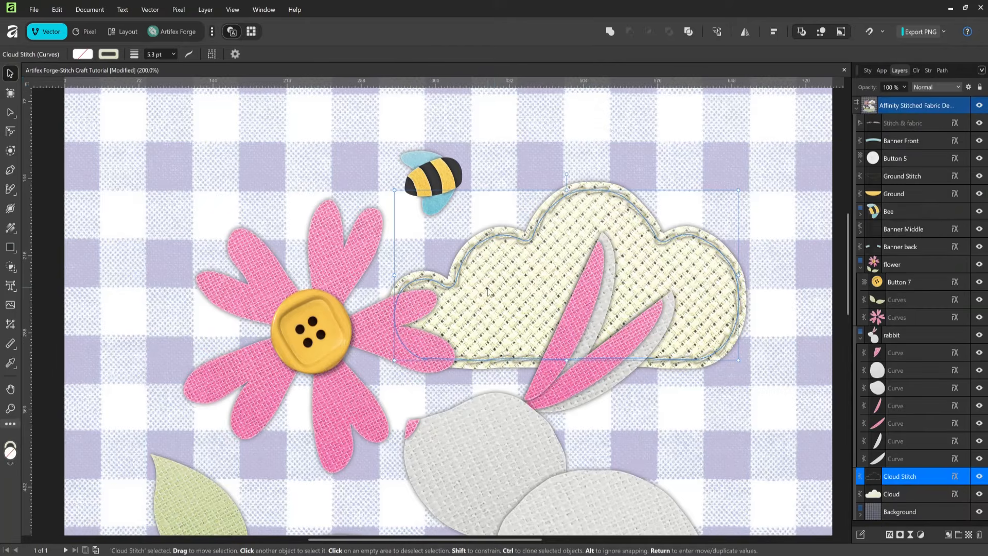
# - Duplicate the pink petal curves in the flower group and rename the copy Petal Stitch
pyautogui.click(913, 318)
pyautogui.rightClick(920, 317)
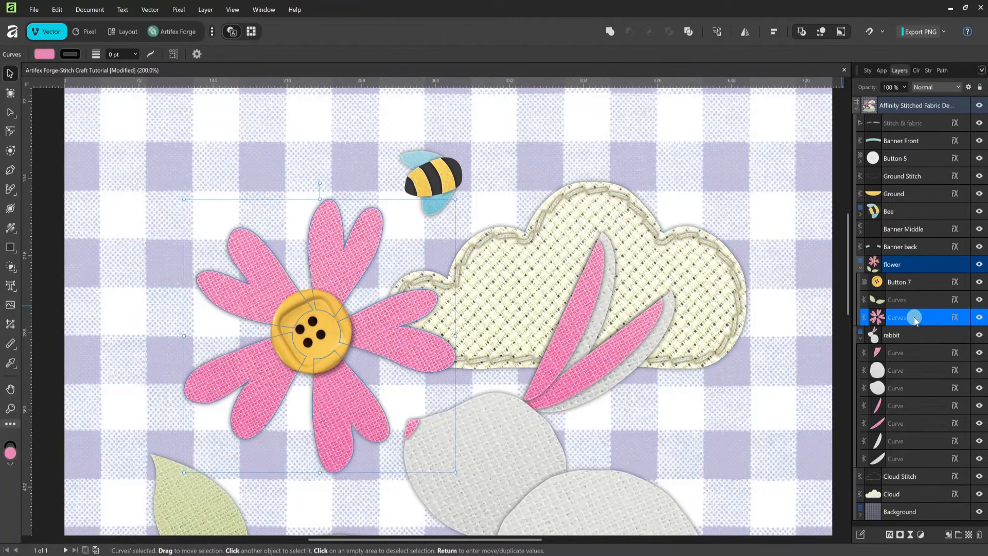
pyautogui.click(875, 142)
pyautogui.doubleClick(896, 317)
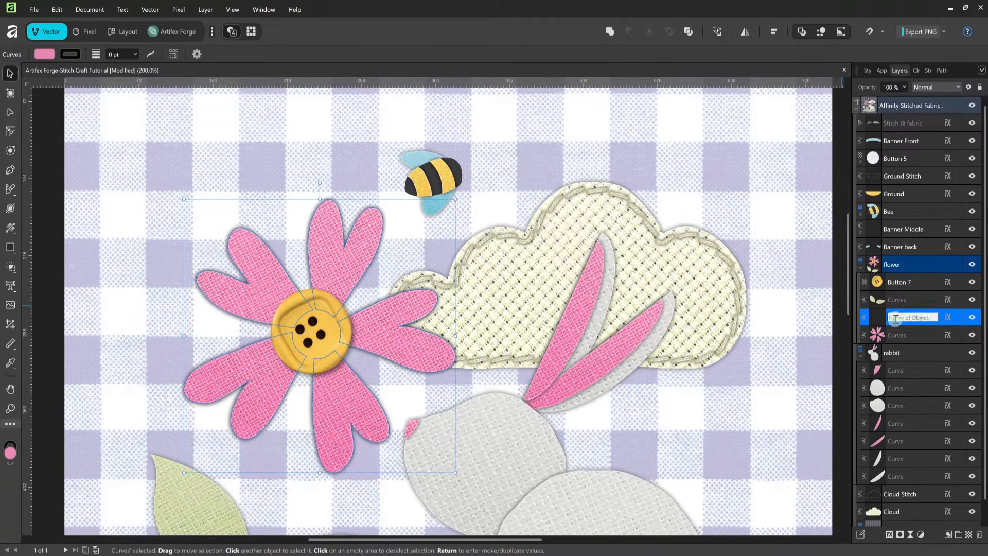
pyautogui.press('Return')
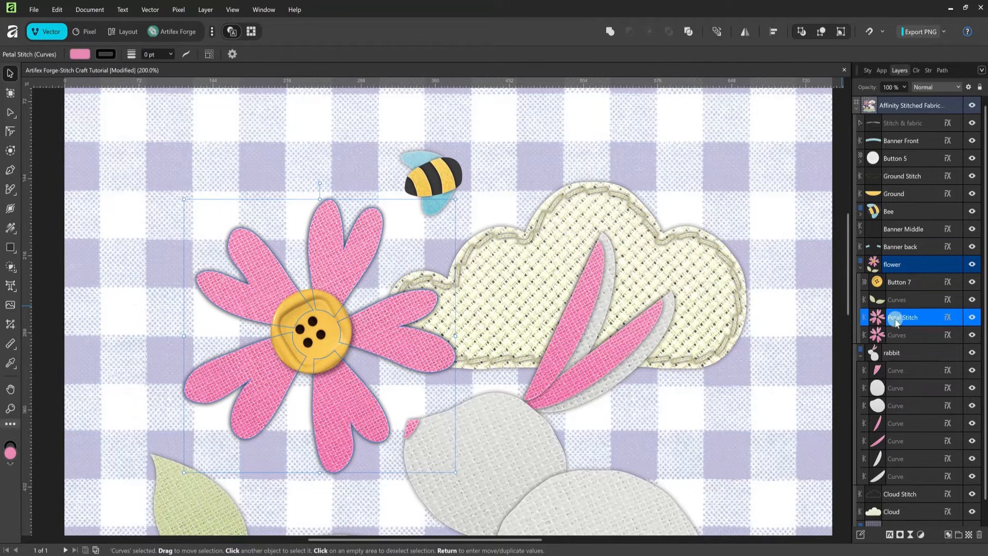
# - Set the fill of the Petal Stitch layer to none
pyautogui.click(881, 70)
pyautogui.click(870, 113)
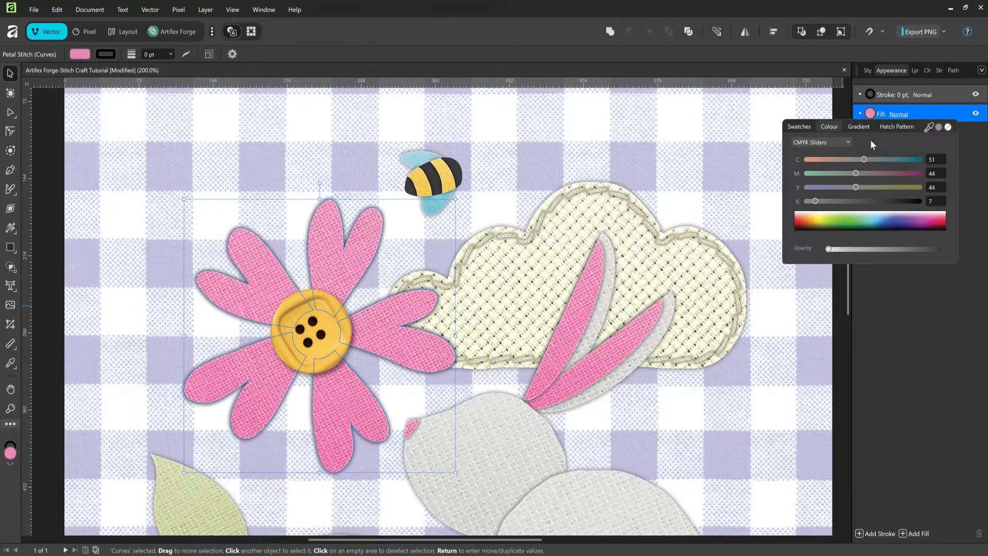
pyautogui.click(950, 130)
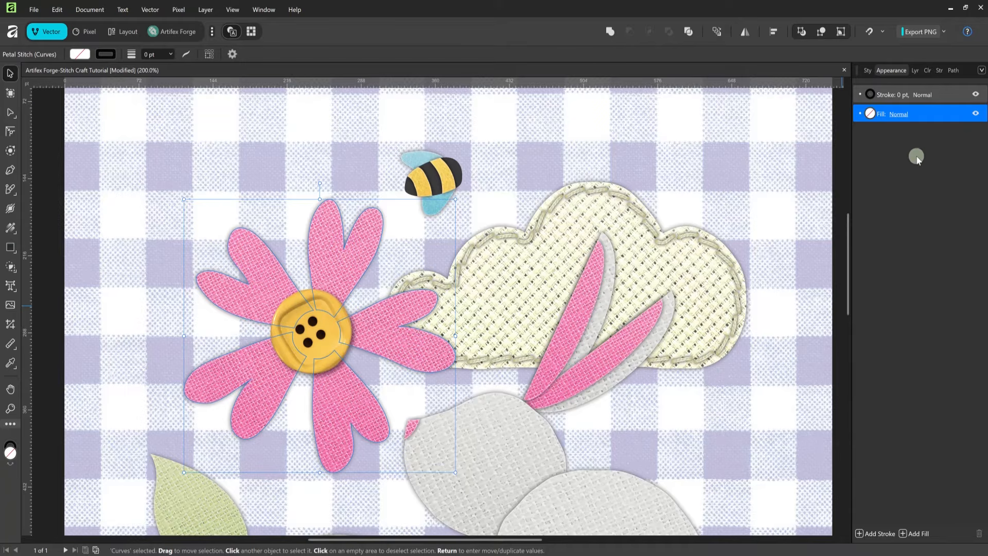
# - Contour the Petal Stitch curves inward by about 6.3 pt so the outline sits inside the petal edges
pyautogui.click(10, 150)
pyautogui.moveTo(345, 266); pyautogui.dragTo(313, 261)
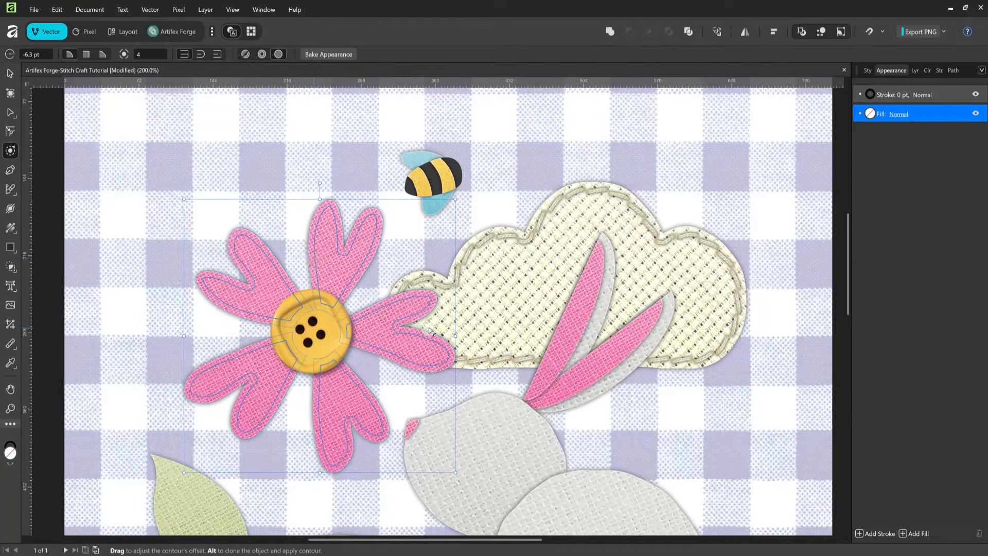
pyautogui.press('a')
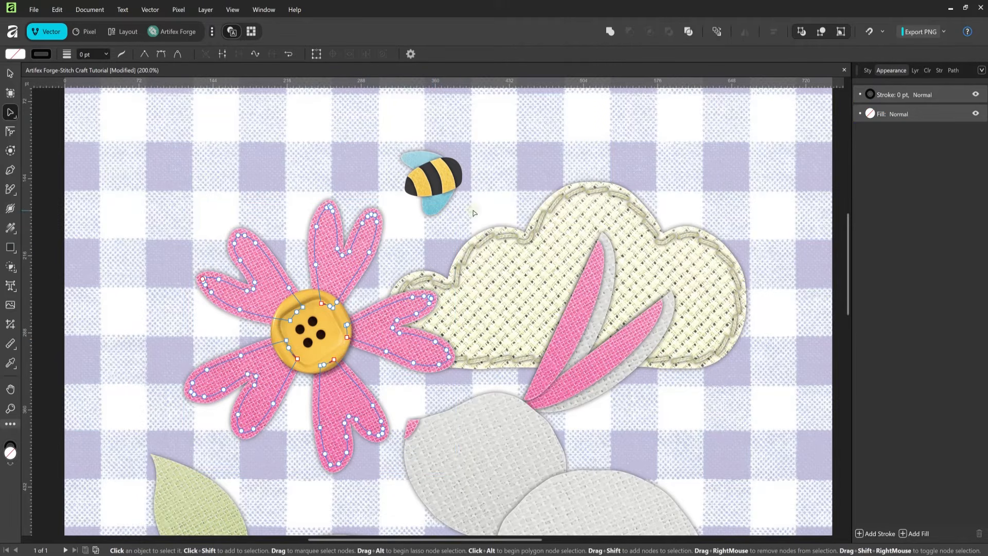
# - Turn off every layer effect on Petal Stitch except Outer Shadow
pyautogui.click(914, 70)
pyautogui.click(947, 316)
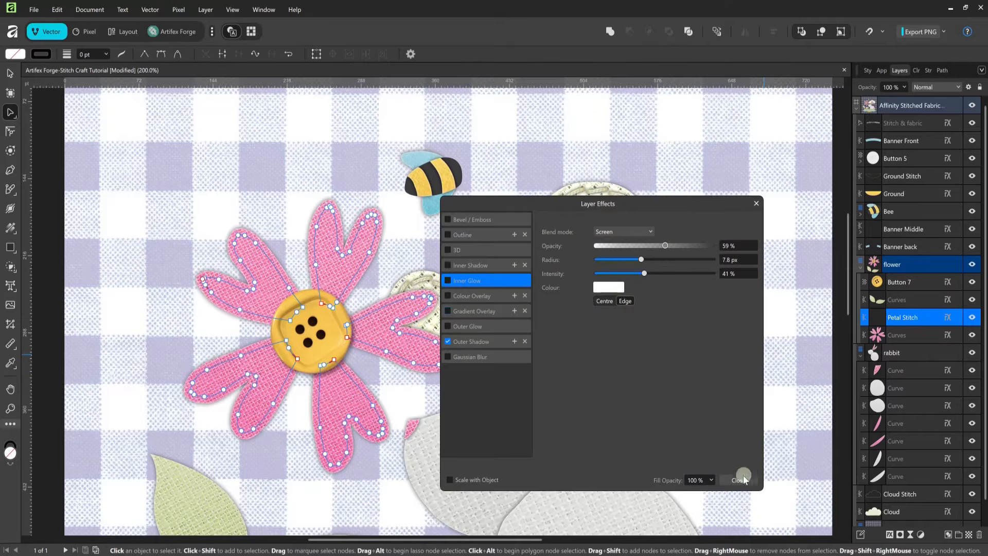
pyautogui.click(738, 479)
# - Apply Stitch Brush 11-Light to the Petal Stitch stroke and make the stroke scale with the object
pyautogui.click(942, 70)
pyautogui.scroll(-1, 983, 248)
pyautogui.scroll(-5, 982, 248)
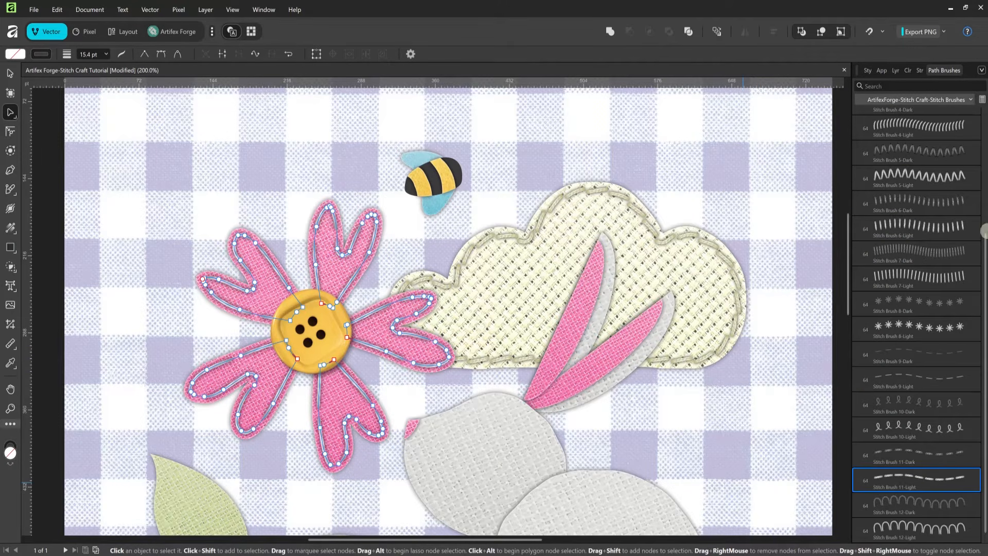
pyautogui.click(919, 74)
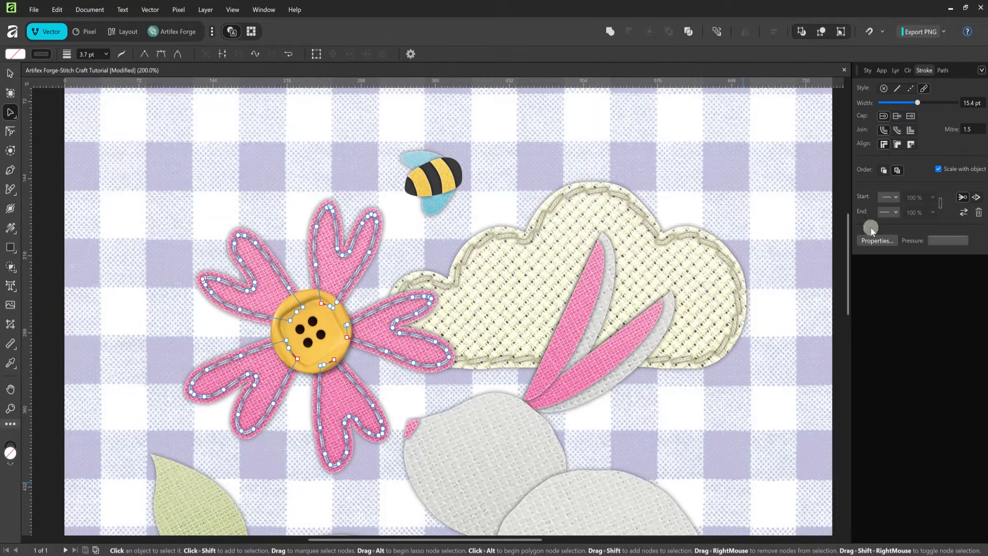
# - Set the Petal Stitch stroke colour to a pale pink of CMYK 0, 15, 0, 0
pyautogui.click(910, 72)
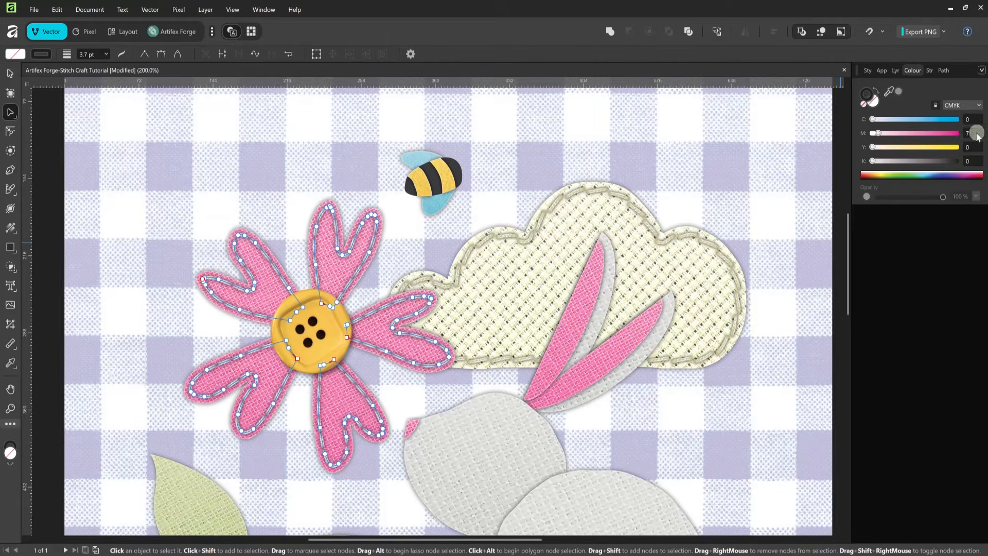
pyautogui.click(868, 95)
pyautogui.moveTo(872, 134); pyautogui.dragTo(881, 135)
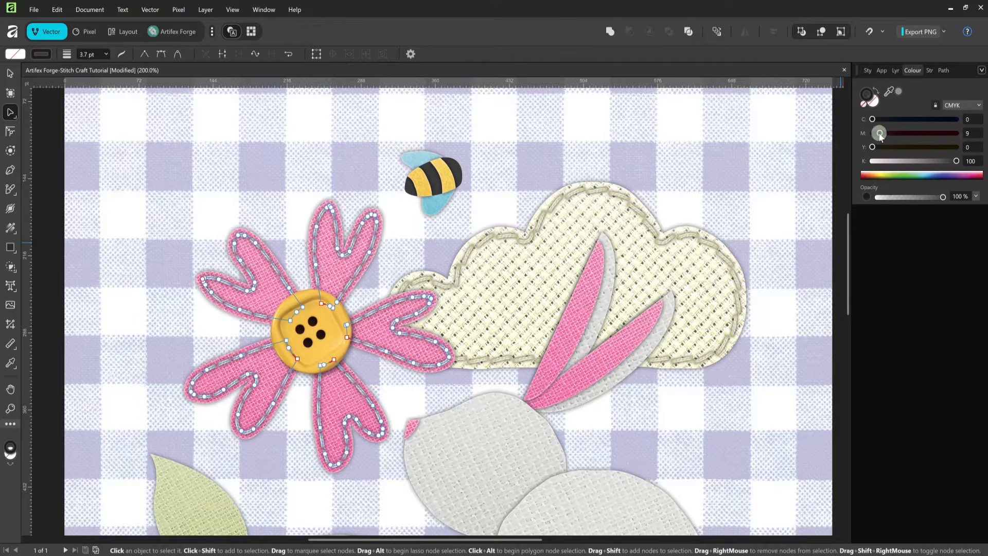
pyautogui.moveTo(956, 161); pyautogui.dragTo(827, 164)
pyautogui.moveTo(882, 136); pyautogui.dragTo(885, 135)
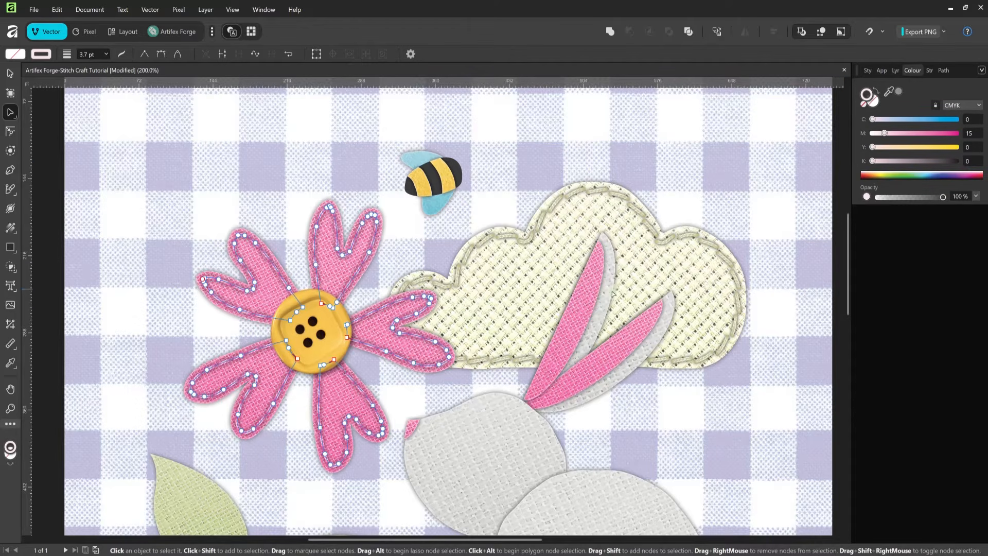
pyautogui.press('space')
# - Set the Petal Stitch Outer Shadow to radius 10 px, offset 0 px and intensity 20%
pyautogui.click(893, 72)
pyautogui.click(947, 317)
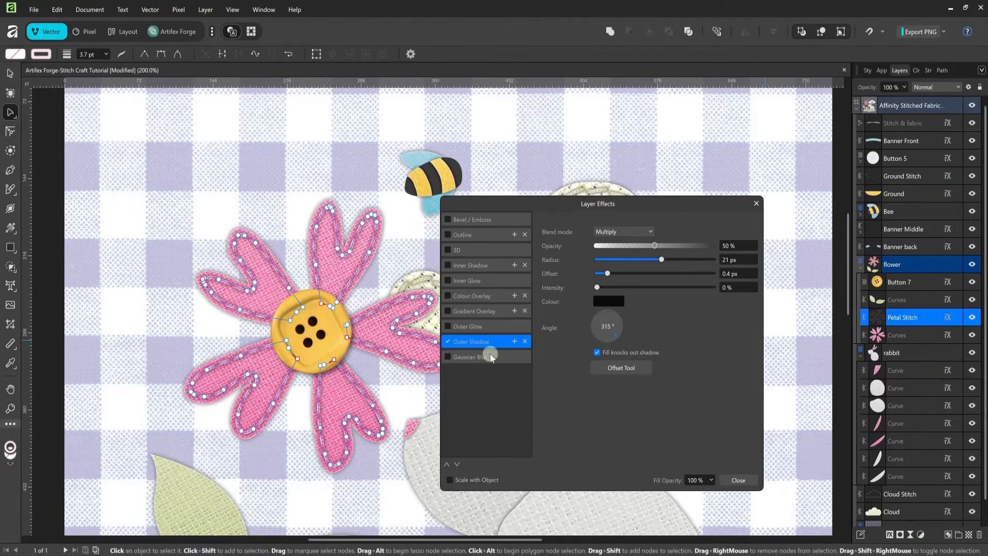
pyautogui.click(722, 263)
pyautogui.write('10')
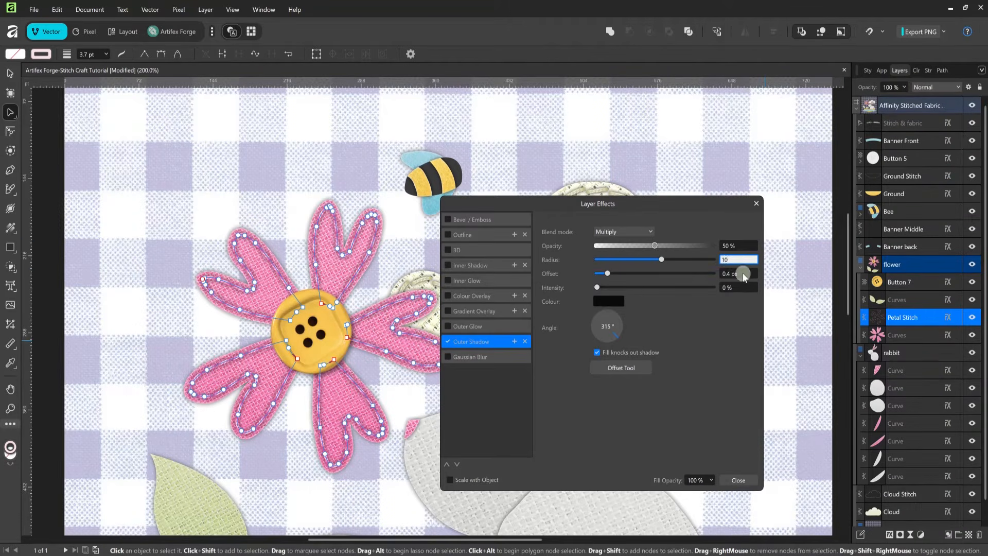
pyautogui.click(745, 275)
pyautogui.write('0')
pyautogui.click(740, 289)
pyautogui.write('20')
pyautogui.click(744, 274)
pyautogui.click(737, 480)
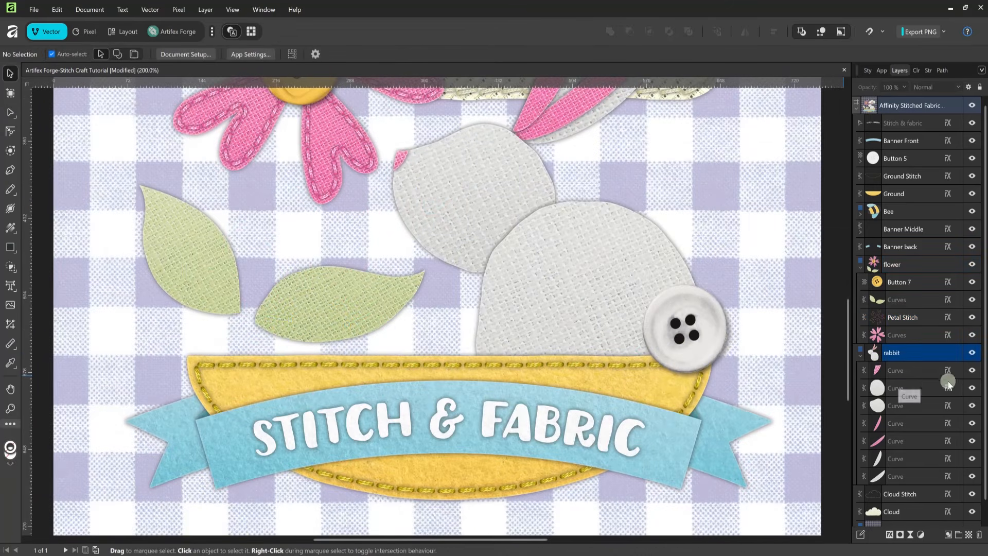
# - Duplicate the rabbit's body curve and rename the copy Body Stitch
pyautogui.click(948, 383)
pyautogui.rightClick(915, 388)
pyautogui.click(905, 147)
pyautogui.doubleClick(898, 388)
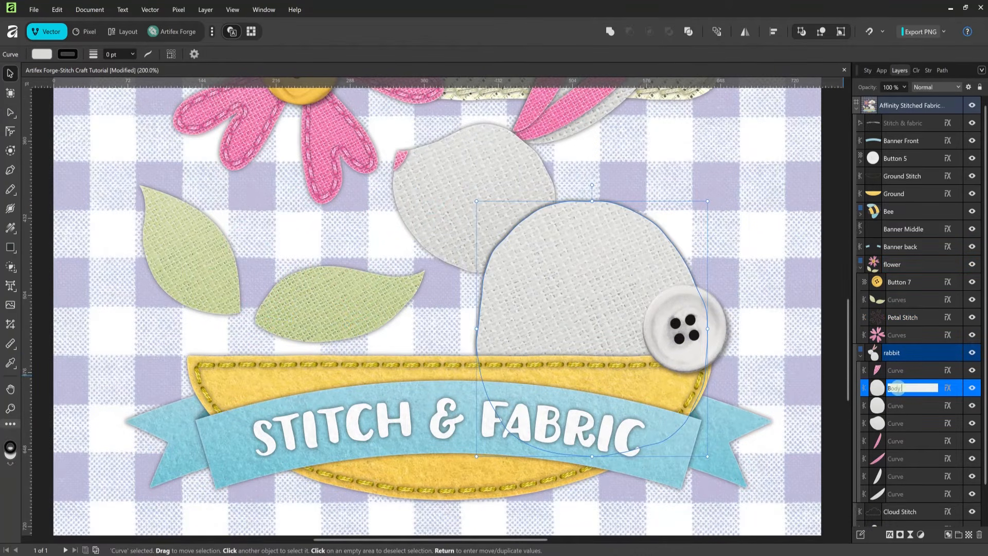
pyautogui.press('Return')
# - Set the Body Stitch fill to none and contour its outline inward by about 9 pt
pyautogui.click(881, 70)
pyautogui.click(870, 114)
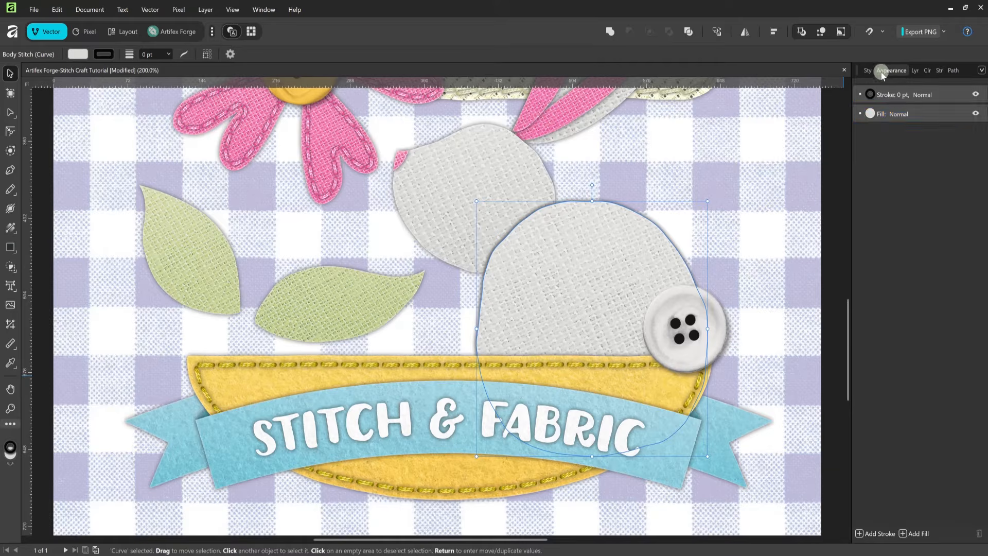
pyautogui.click(870, 114)
pyautogui.click(948, 127)
pyautogui.press('j')
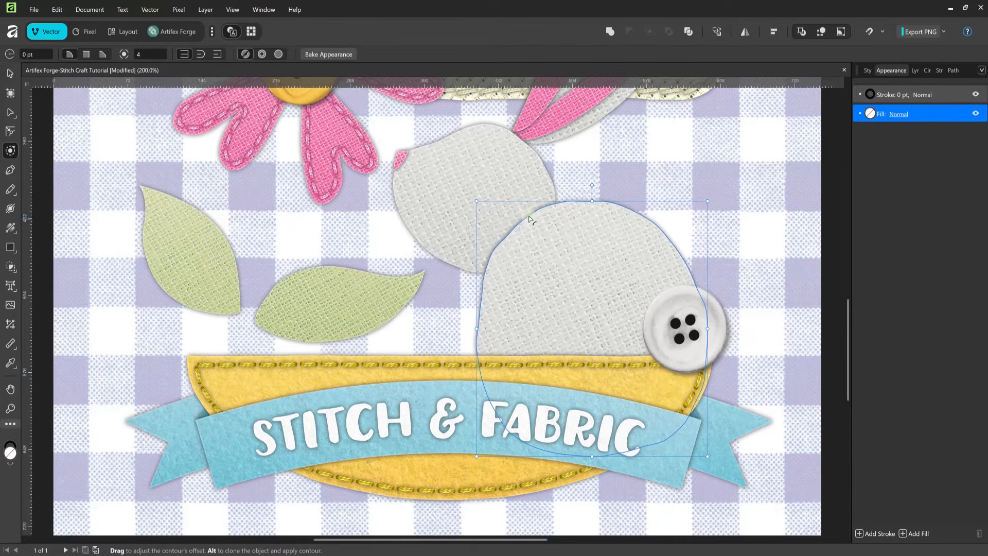
pyautogui.moveTo(529, 216); pyautogui.dragTo(479, 246)
# - Apply Stitch Brush 1-Light to the Body Stitch outline, scaling with the object, at a stroke width of 22 pt
pyautogui.click(952, 70)
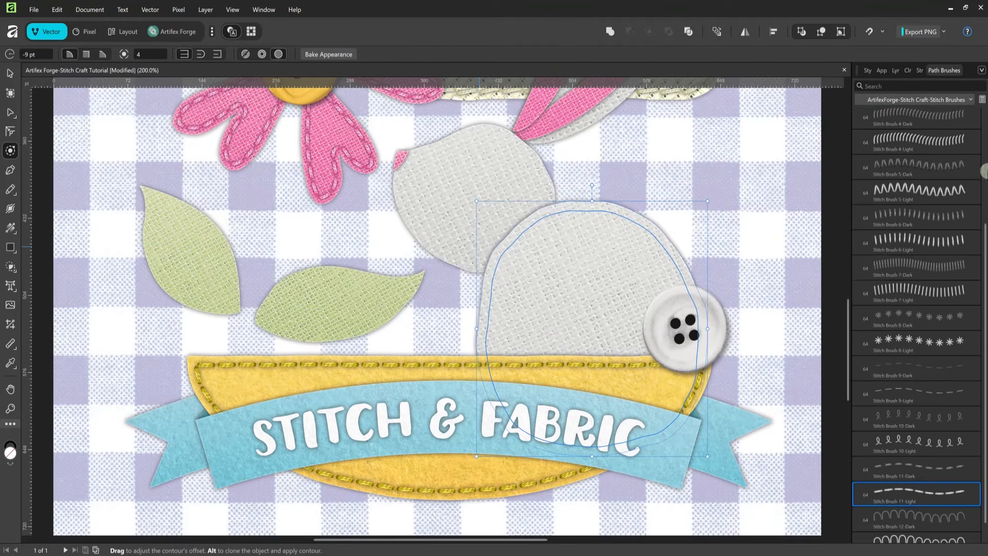
pyautogui.click(916, 146)
pyautogui.click(920, 70)
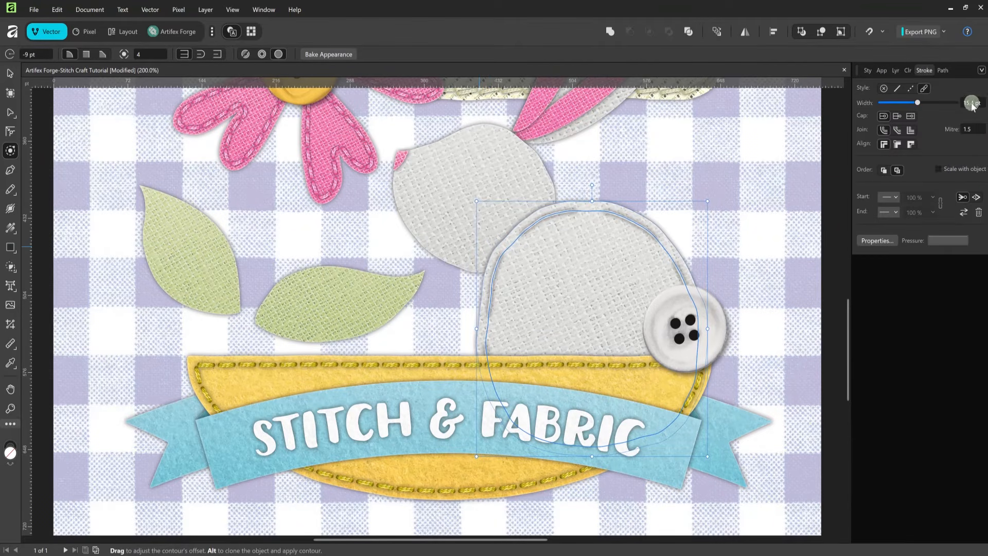
pyautogui.click(972, 103)
pyautogui.write('22')
pyautogui.press('Return')
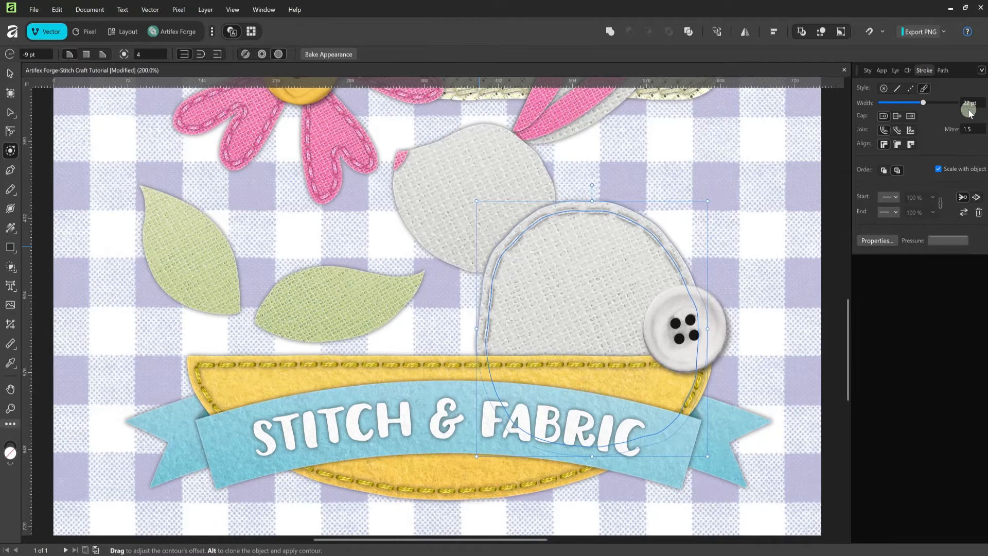
# - Turn off the Inner Glow and Gradient Overlay effects on Body Stitch
pyautogui.click(896, 70)
pyautogui.click(947, 388)
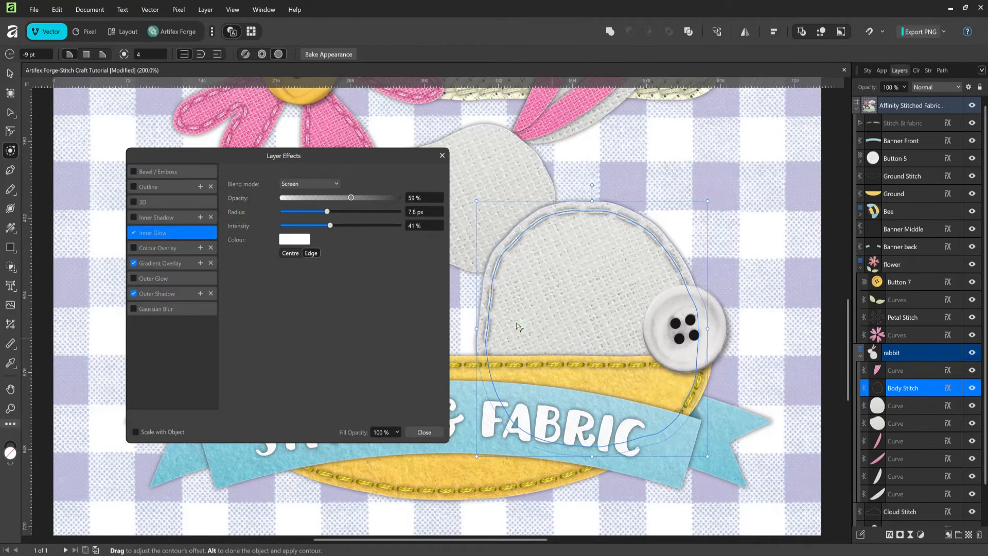
pyautogui.click(134, 233)
pyautogui.click(134, 263)
# - Set the Body Stitch Outer Shadow to opacity 34%, radius 22 px, offset 0 px and intensity 26%
pyautogui.click(165, 293)
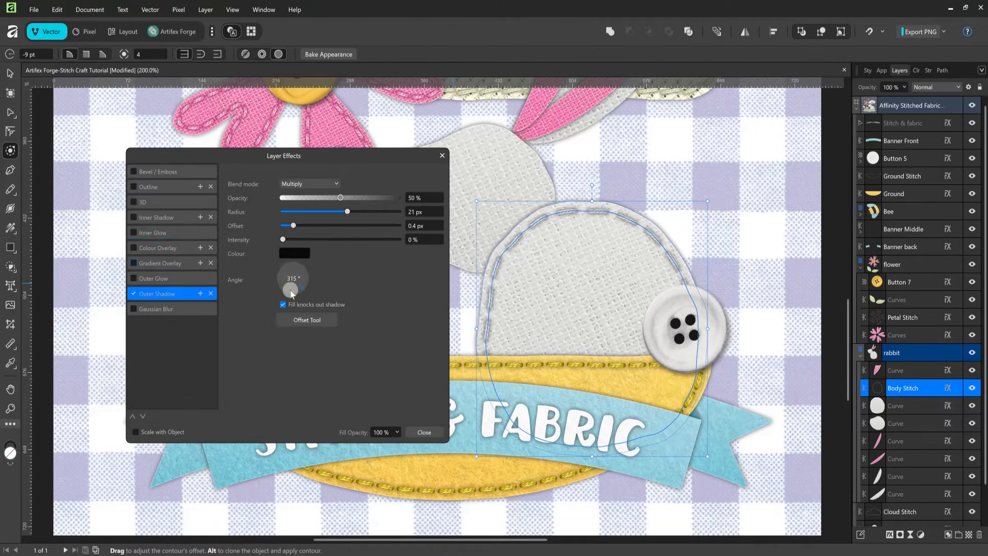
pyautogui.click(425, 204)
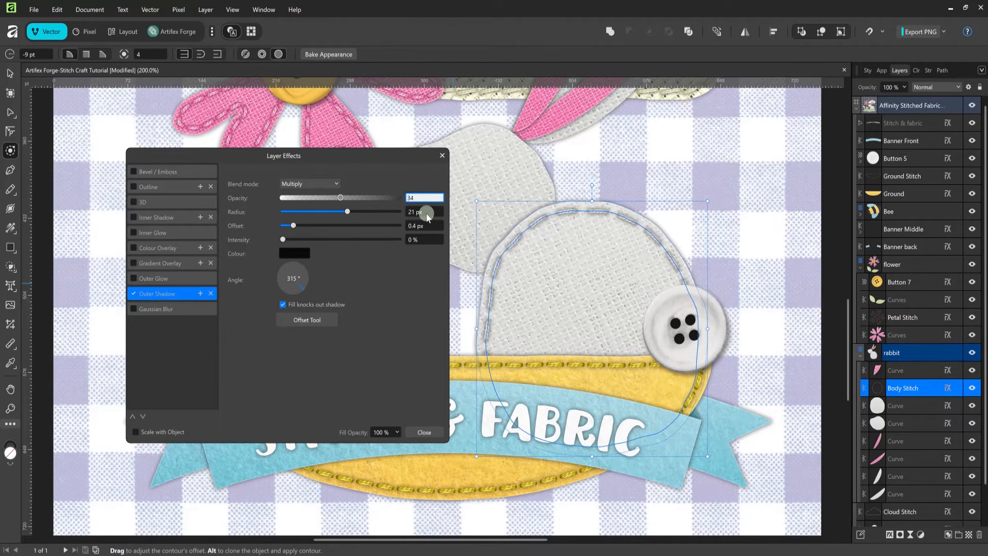
pyautogui.press('Tab')
pyautogui.click(430, 226)
pyautogui.write('0')
pyautogui.press('Tab')
pyautogui.write('26')
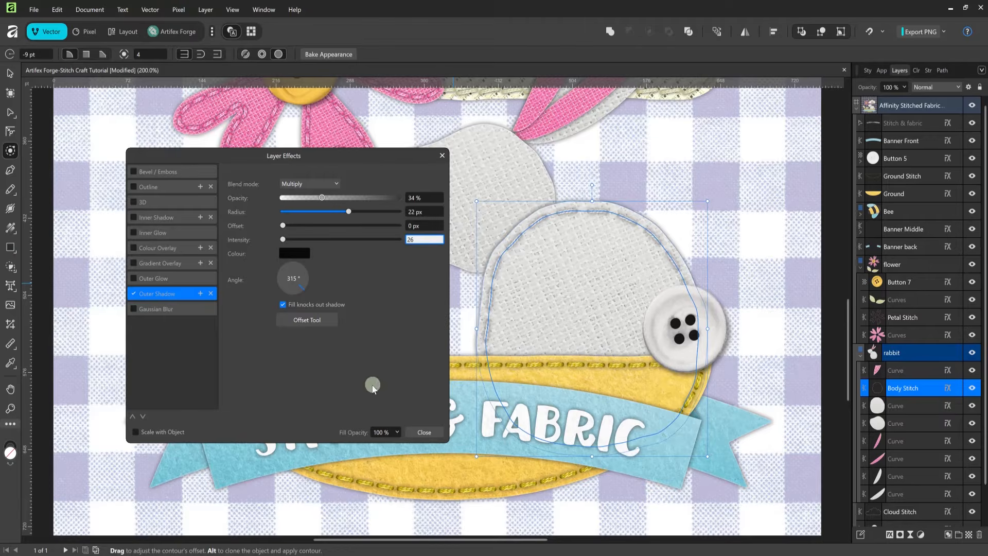
pyautogui.click(424, 433)
pyautogui.press('v')
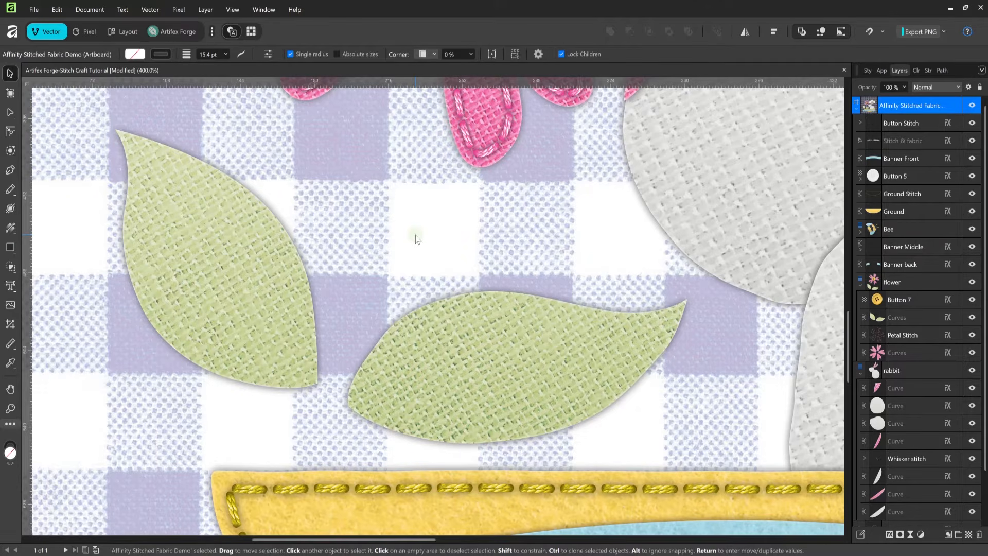
# - Set up the Path Brush Tool with Stitch Brush 1-Light, a dark stroke colour and a 62 px width
pyautogui.click(14, 193)
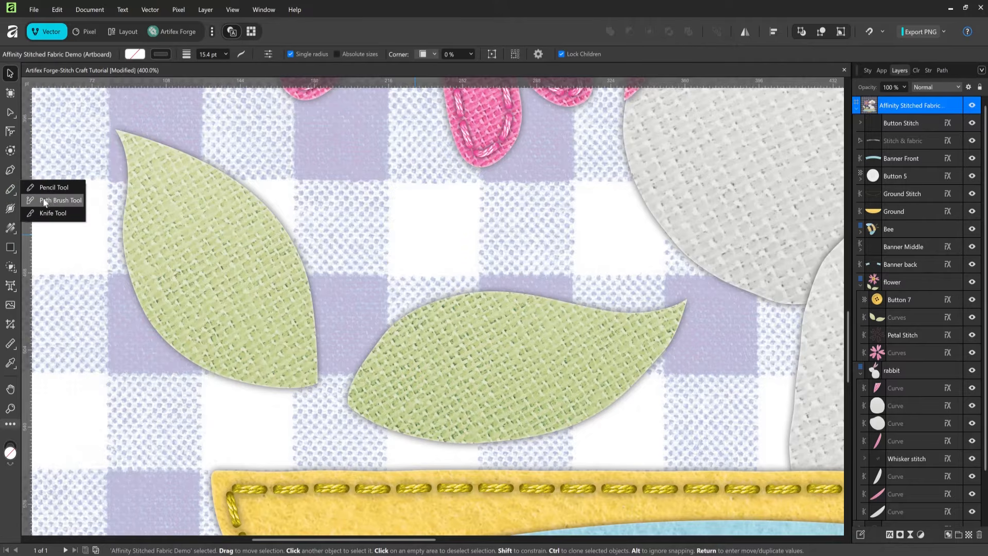
pyautogui.click(44, 201)
pyautogui.click(944, 71)
pyautogui.click(918, 145)
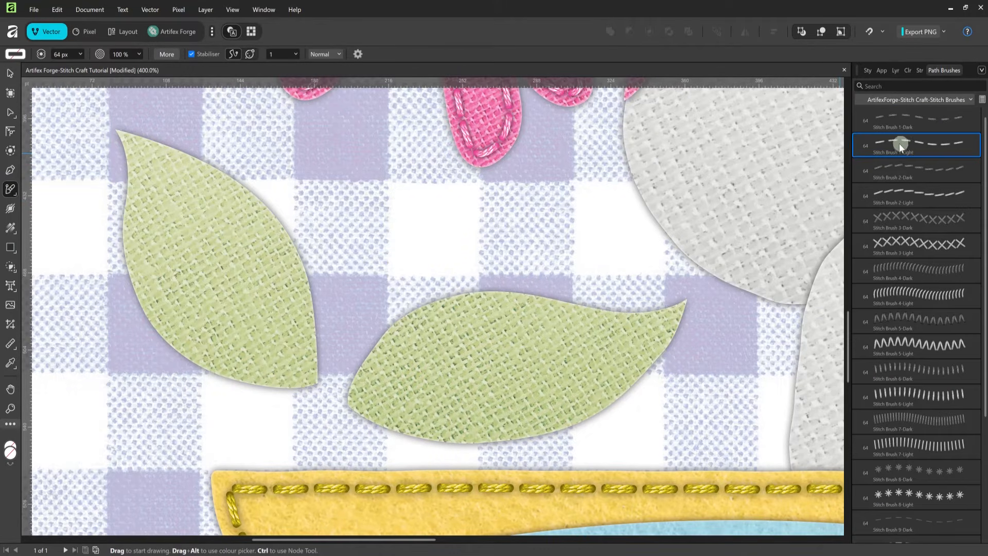
pyautogui.click(16, 54)
pyautogui.moveTo(126, 142); pyautogui.dragTo(135, 142)
pyautogui.click(69, 54)
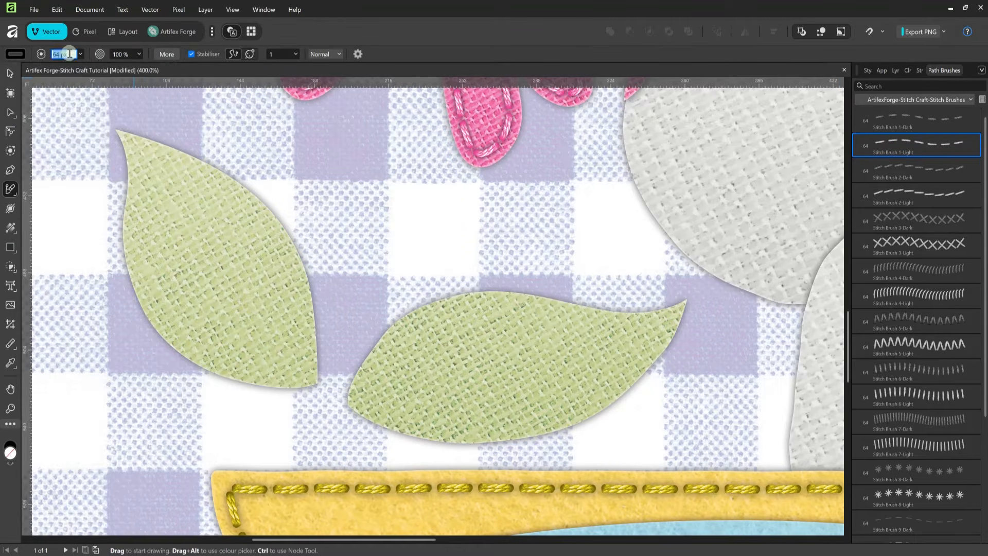
pyautogui.press('Return')
# - Draw stitch strokes along both edges and the central vein of the upright leaf
pyautogui.moveTo(135, 162); pyautogui.dragTo(141, 281)
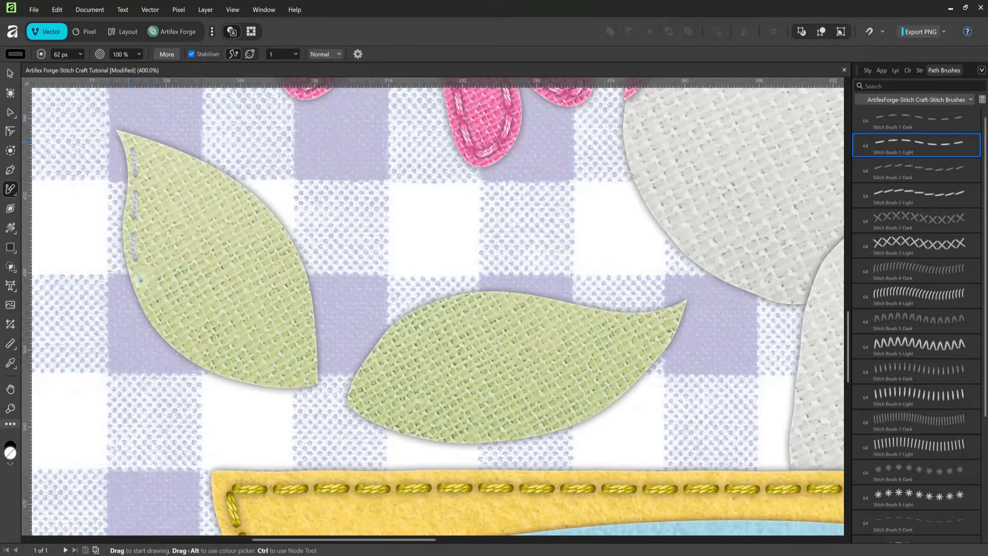
pyautogui.moveTo(308, 374); pyautogui.dragTo(311, 373)
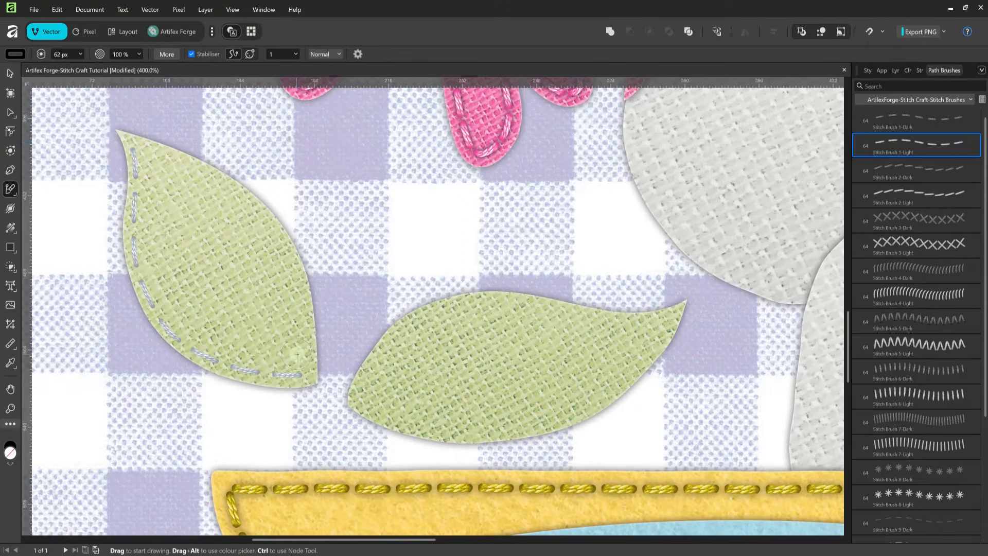
pyautogui.moveTo(236, 194)
pyautogui.mouseDown()
pyautogui.moveTo(293, 269)
pyautogui.moveTo(308, 366)
pyautogui.mouseUp()
pyautogui.moveTo(144, 160)
pyautogui.mouseDown()
pyautogui.moveTo(262, 330)
pyautogui.moveTo(291, 355)
pyautogui.mouseUp()
# - Draw stitch strokes along both edges and the central vein of the horizontal leaf
pyautogui.moveTo(360, 395); pyautogui.dragTo(415, 326)
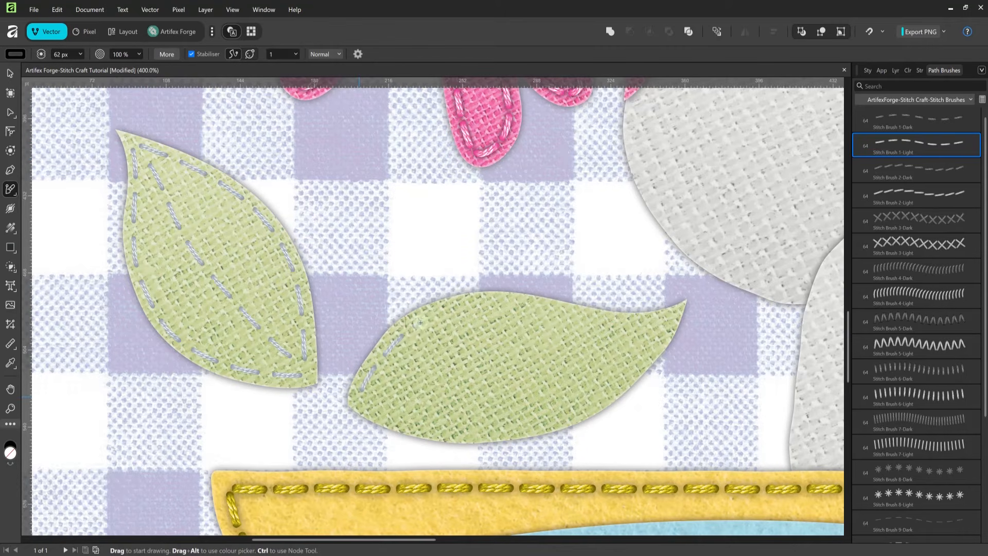
pyautogui.moveTo(548, 315); pyautogui.dragTo(684, 314)
pyautogui.moveTo(371, 399)
pyautogui.mouseDown()
pyautogui.moveTo(480, 433)
pyautogui.moveTo(568, 419)
pyautogui.moveTo(625, 382)
pyautogui.moveTo(672, 320)
pyautogui.moveTo(487, 373)
pyautogui.moveTo(621, 352)
pyautogui.moveTo(643, 338)
pyautogui.mouseUp()
# - Adjust the nodes of the stitch curve along the upper edge of the horizontal leaf to follow its shape
pyautogui.press('a')
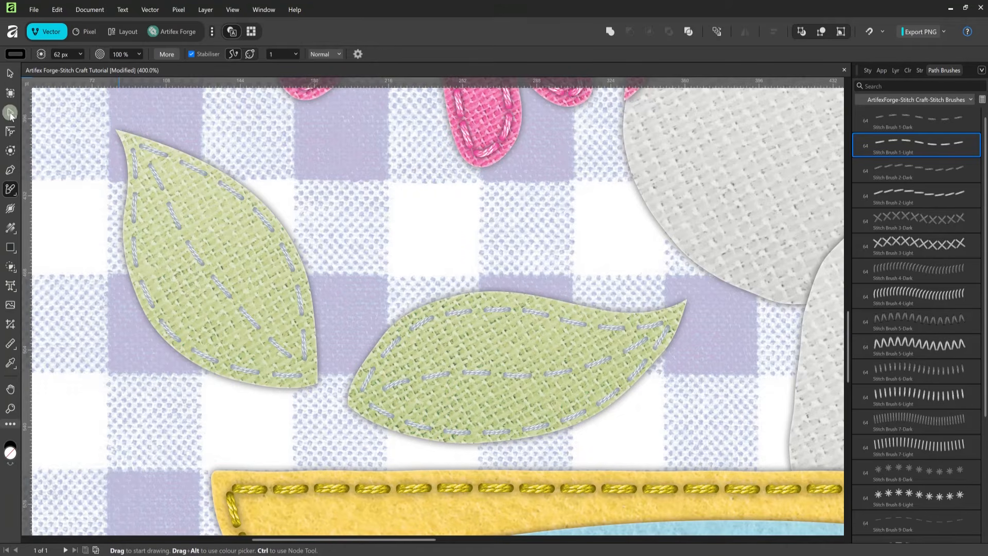
pyautogui.click(634, 325)
pyautogui.moveTo(671, 314); pyautogui.dragTo(672, 313)
pyautogui.moveTo(540, 313); pyautogui.dragTo(540, 309)
pyautogui.moveTo(461, 310); pyautogui.dragTo(434, 311)
# - Select all six leaf stitch curves and set their stroke colour to green, CMYK 27, 14, 67, 0
pyautogui.press('v')
pyautogui.keyDown('shift'); pyautogui.click(582, 366); pyautogui.keyUp('shift')
pyautogui.keyDown('shift'); pyautogui.click(591, 408); pyautogui.keyUp('shift')
pyautogui.keyDown('shift'); pyautogui.click(280, 256); pyautogui.keyUp('shift')
pyautogui.keyDown('shift'); pyautogui.click(227, 295); pyautogui.keyUp('shift')
pyautogui.keyDown('shift'); pyautogui.click(188, 335); pyautogui.keyUp('shift')
pyautogui.click(908, 70)
pyautogui.moveTo(951, 161); pyautogui.dragTo(868, 159)
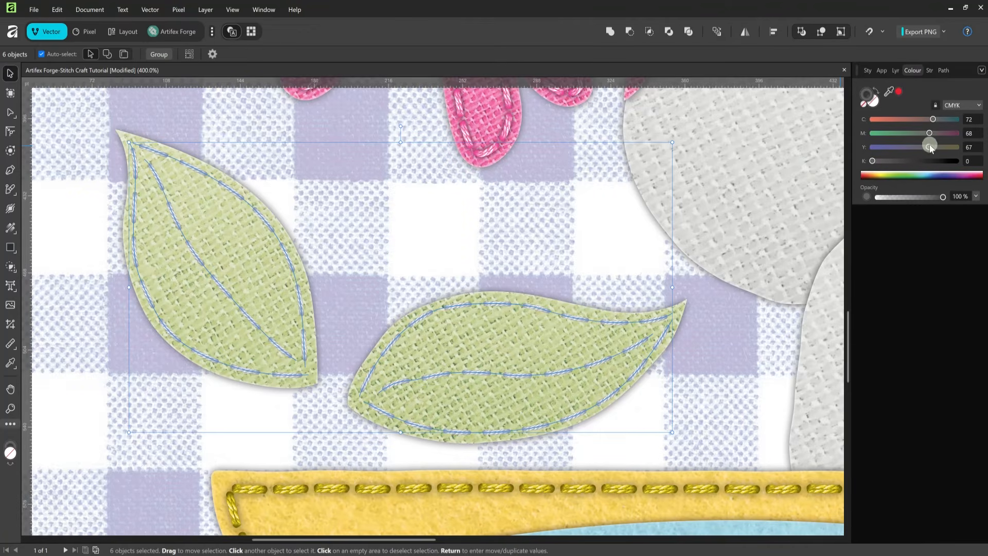
pyautogui.moveTo(930, 133); pyautogui.dragTo(883, 133)
pyautogui.moveTo(933, 120); pyautogui.dragTo(894, 122)
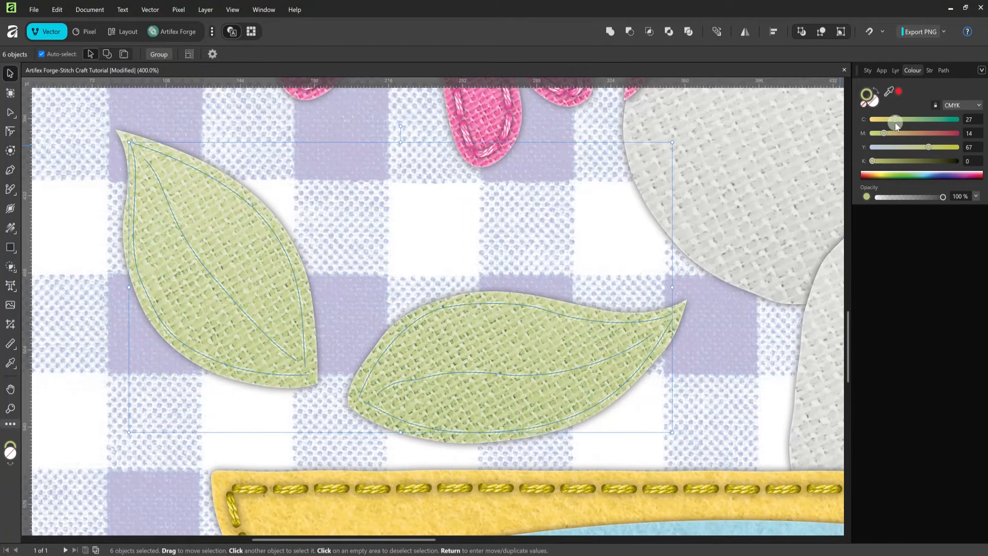
# - Group the six selected leaf stitch curves
pyautogui.click(896, 70)
pyautogui.rightClick(945, 128)
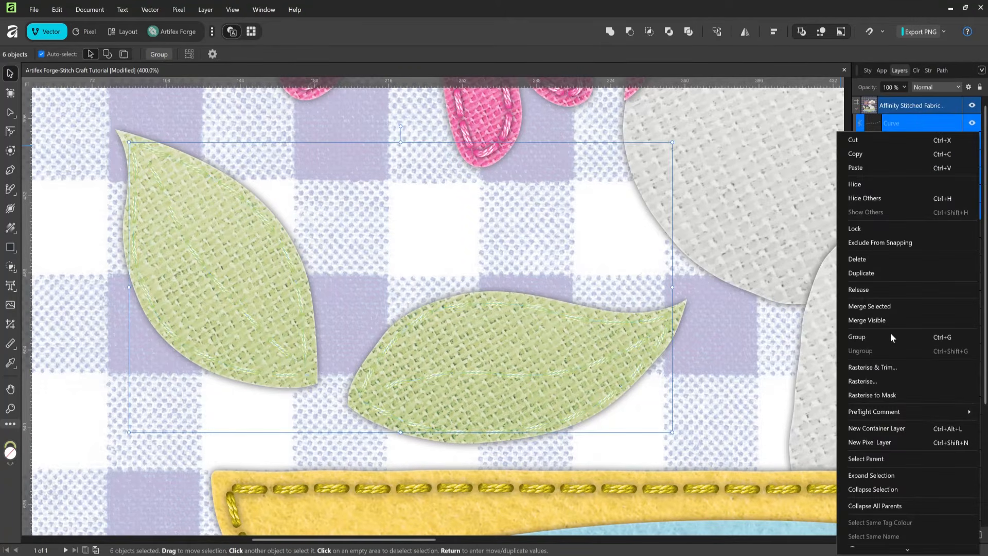
pyautogui.click(890, 336)
# - Add an Outer Shadow with intensity about 37% to the leaf stitch group, adjusting its radius and lowering its opacity
pyautogui.click(890, 534)
pyautogui.click(664, 289)
pyautogui.moveTo(810, 208); pyautogui.dragTo(834, 238)
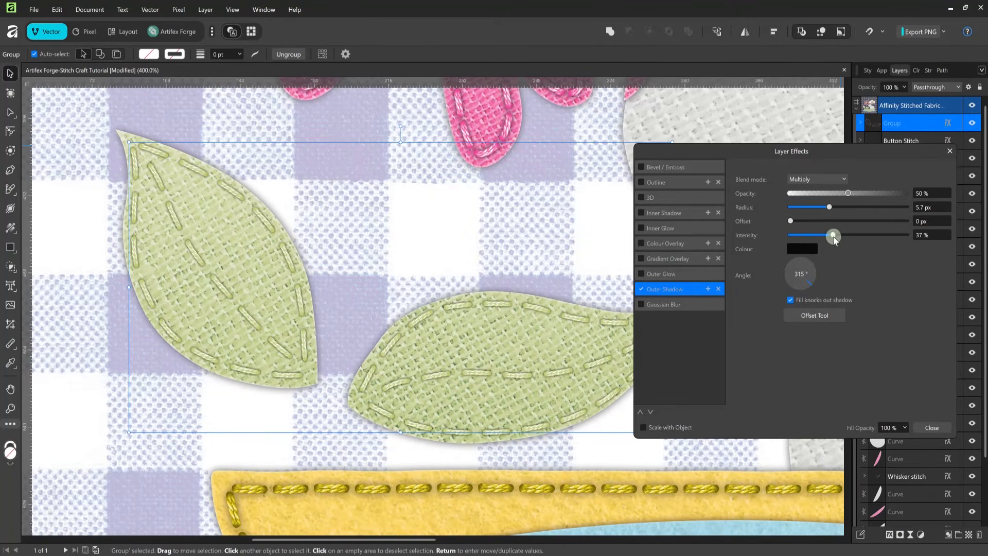
pyautogui.moveTo(848, 193)
pyautogui.mouseDown()
pyautogui.moveTo(823, 194)
pyautogui.moveTo(836, 209)
pyautogui.mouseUp()
pyautogui.click(846, 207)
pyautogui.click(817, 195)
pyautogui.click(932, 425)
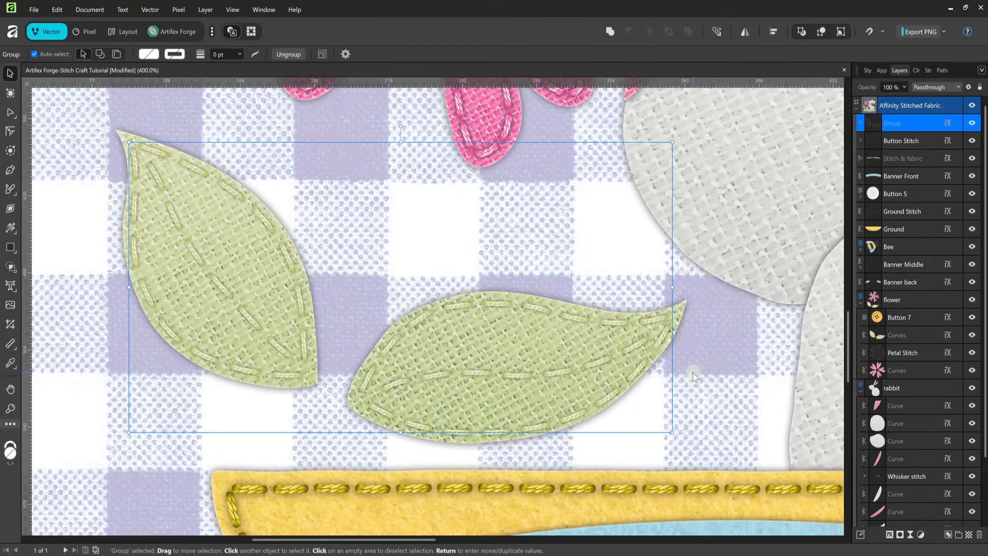
# - Add a Recolour adjustment inside the leaf stitch group with hue 82.8°, saturation 63% and lightness 34%
pyautogui.click(179, 9)
pyautogui.moveTo(180, 84)
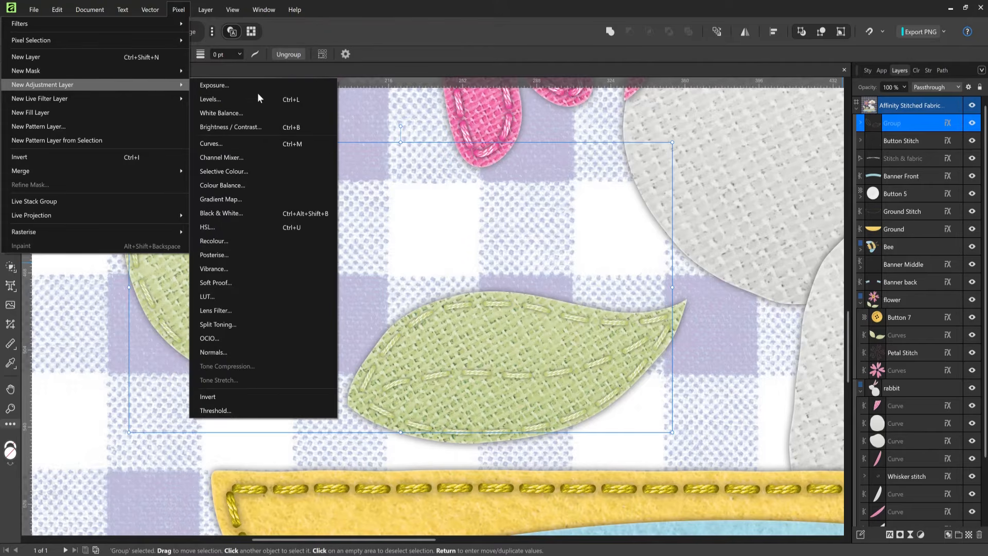
pyautogui.click(247, 241)
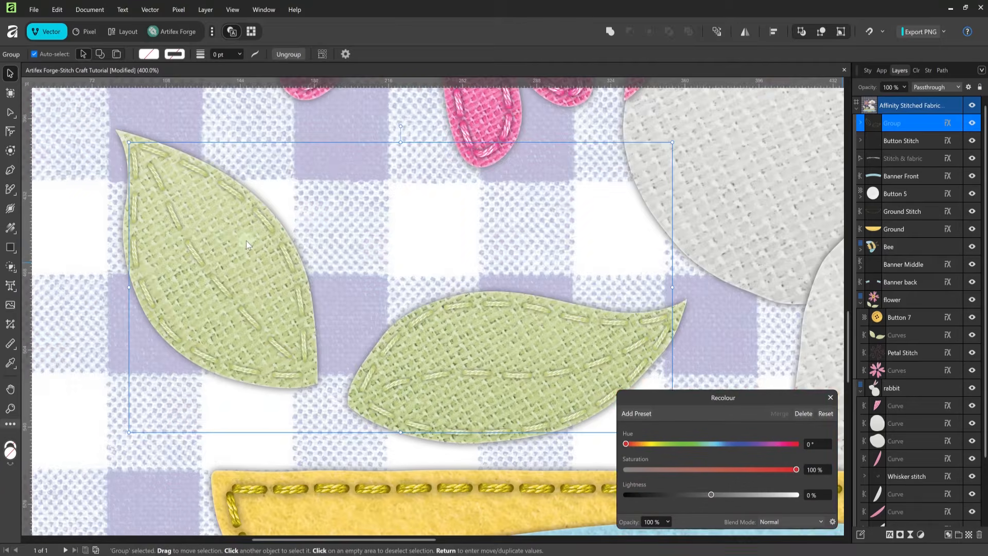
pyautogui.moveTo(875, 123); pyautogui.dragTo(875, 137)
pyautogui.moveTo(640, 436); pyautogui.dragTo(664, 446)
pyautogui.moveTo(764, 469); pyautogui.dragTo(727, 470)
pyautogui.moveTo(711, 494); pyautogui.dragTo(736, 497)
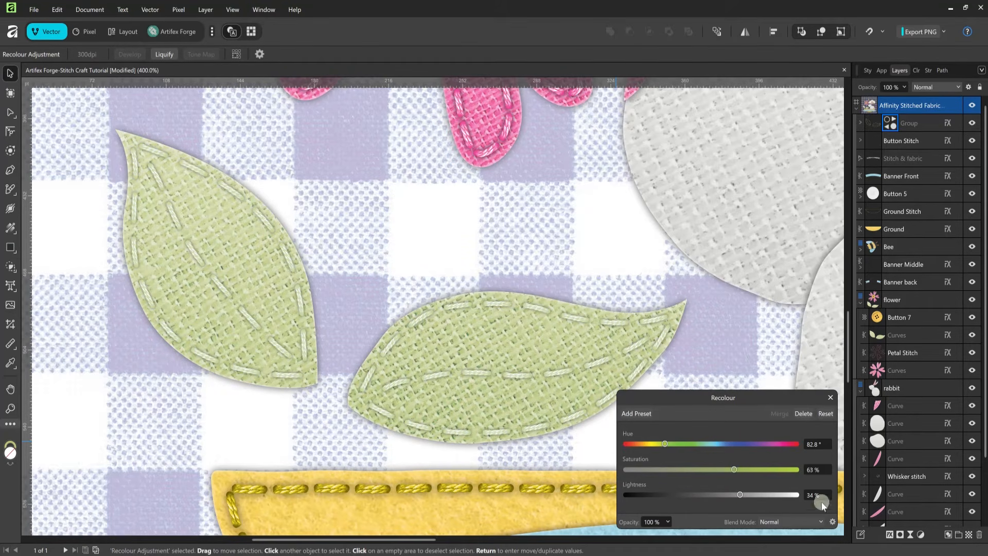
pyautogui.click(829, 398)
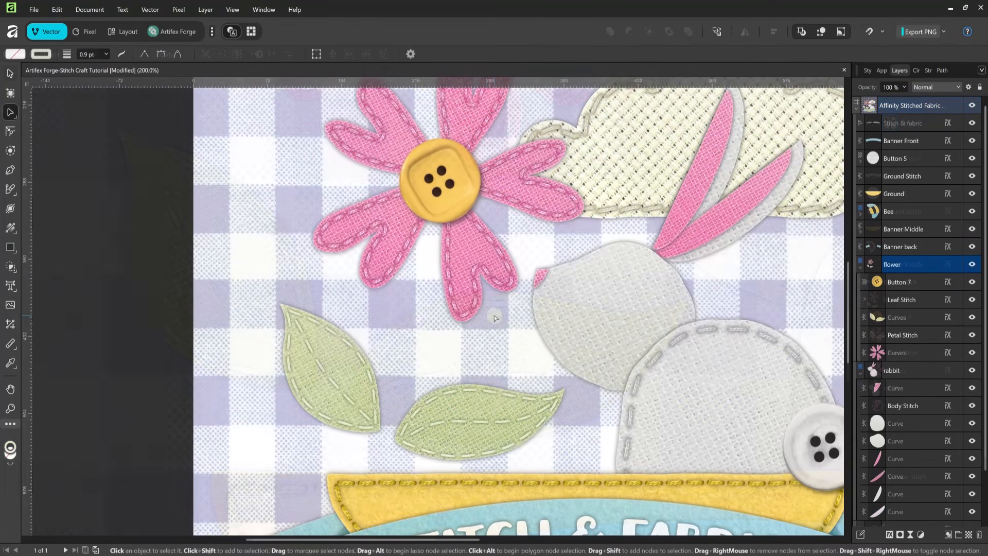
# - Draw a flower stem with Stitch Brush 1-Dark from between the leaves up to the yellow button and adjust its lower end node
pyautogui.click(11, 191)
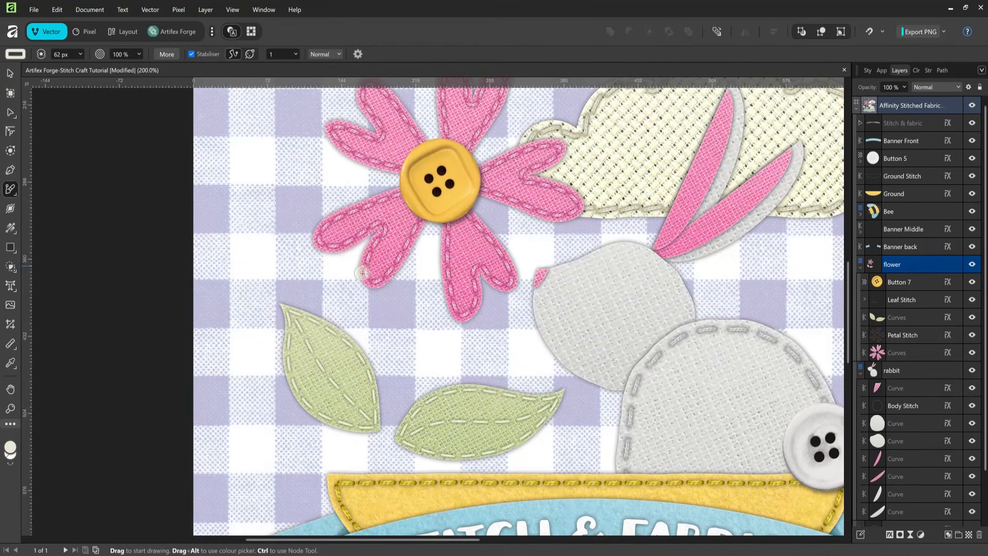
pyautogui.click(942, 70)
pyautogui.click(906, 109)
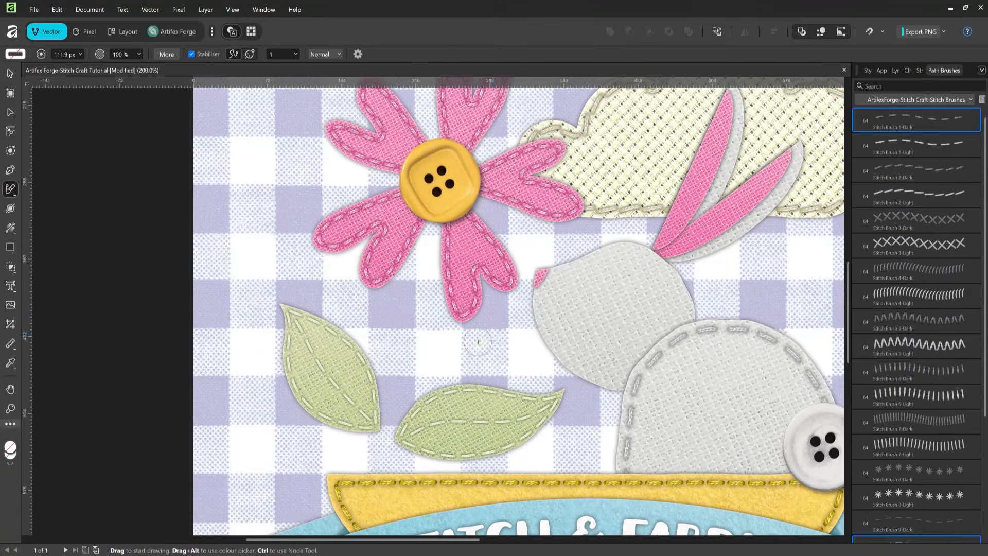
pyautogui.moveTo(383, 467); pyautogui.dragTo(434, 230)
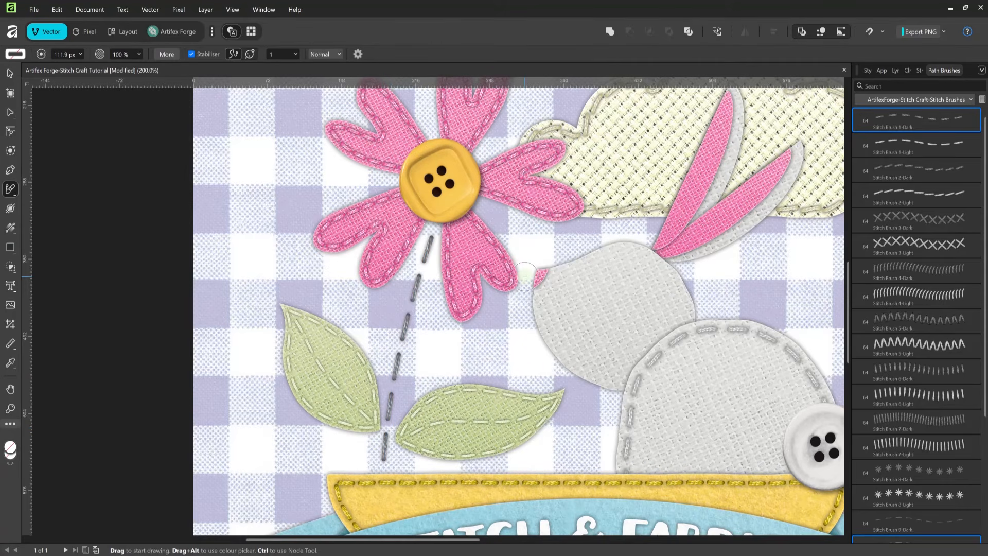
pyautogui.click(10, 112)
pyautogui.moveTo(383, 466); pyautogui.dragTo(384, 469)
# - Set the stem stitch's stroke colour to muted green, CMYK 31, 2, 39, 29
pyautogui.click(907, 70)
pyautogui.moveTo(875, 119)
pyautogui.mouseDown()
pyautogui.moveTo(908, 119)
pyautogui.moveTo(905, 147)
pyautogui.mouseUp()
pyautogui.moveTo(876, 162); pyautogui.dragTo(895, 162)
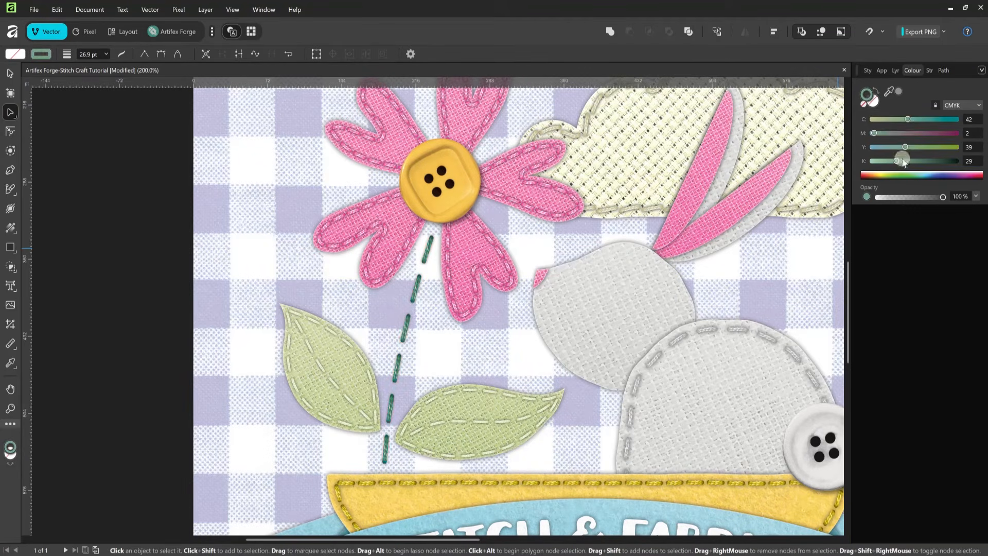
pyautogui.moveTo(907, 119); pyautogui.dragTo(899, 119)
# - Move the lower rabbit ear's pink inner curve beneath the upper ear's grey curve in the layer order
pyautogui.moveTo(575, 343); pyautogui.dragTo(518, 366)
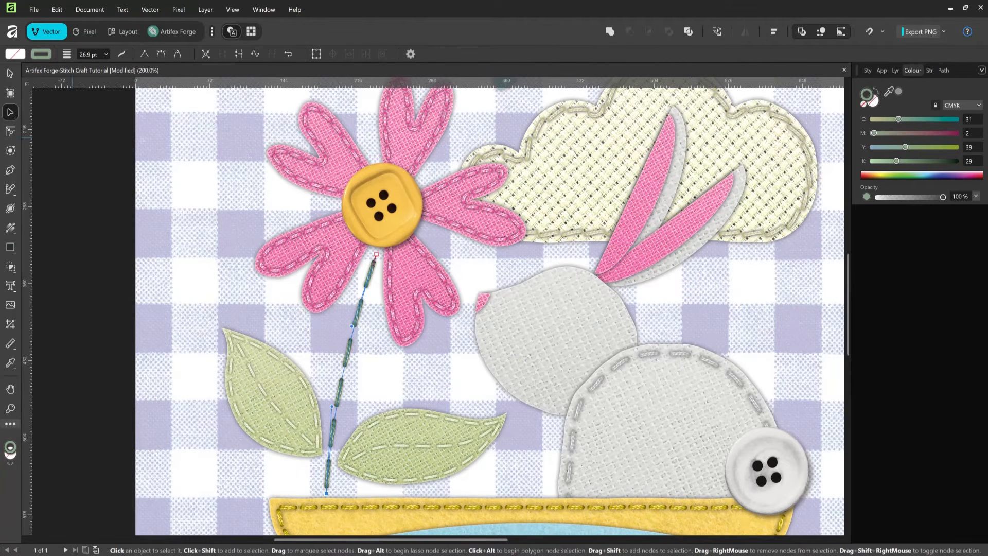
pyautogui.click(689, 215)
pyautogui.click(11, 74)
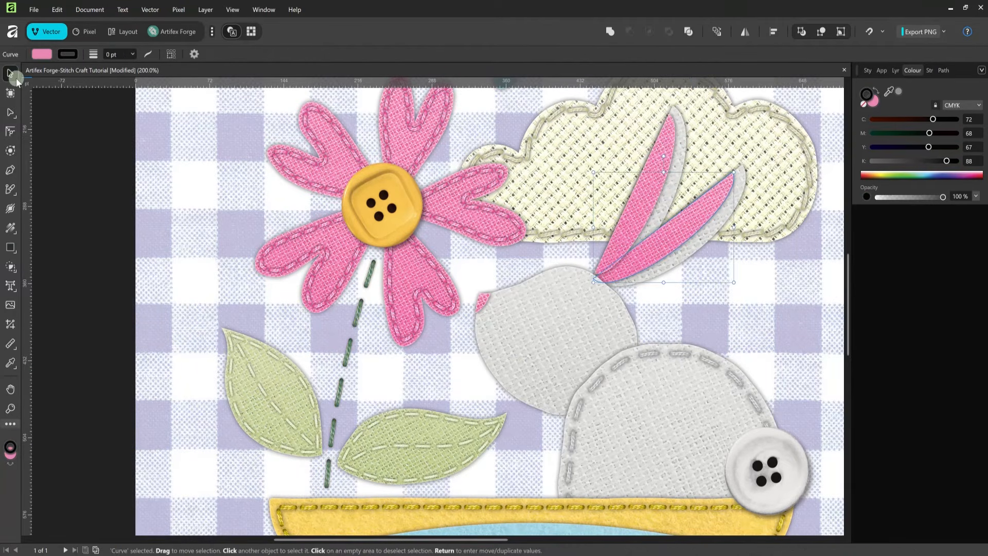
pyautogui.click(896, 71)
pyautogui.scroll(-1, 911, 360)
pyautogui.moveTo(910, 441); pyautogui.dragTo(913, 466)
# - Draw stitch lines with Stitch Brush 1-Light along the grey outer parts of both rabbit ears
pyautogui.click(11, 190)
pyautogui.click(942, 71)
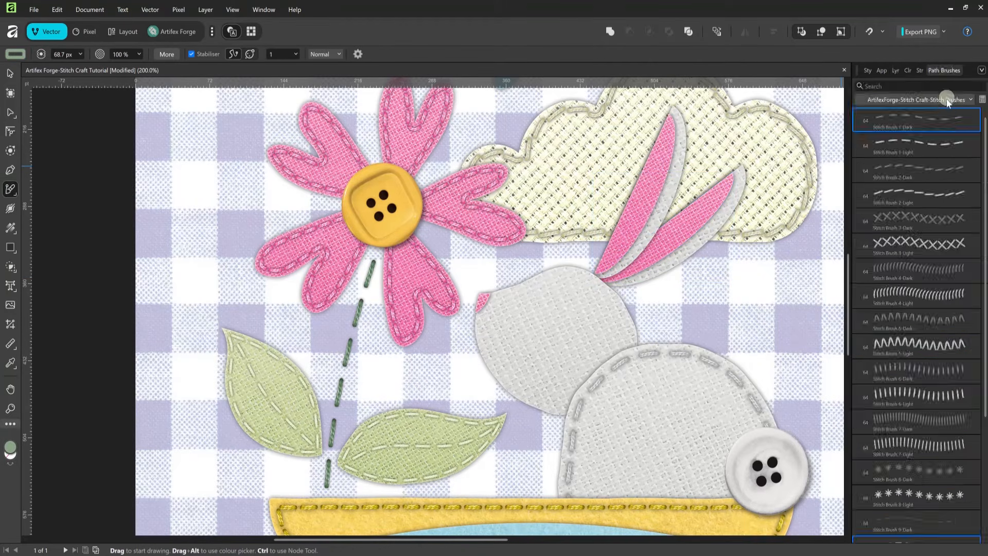
pyautogui.click(935, 146)
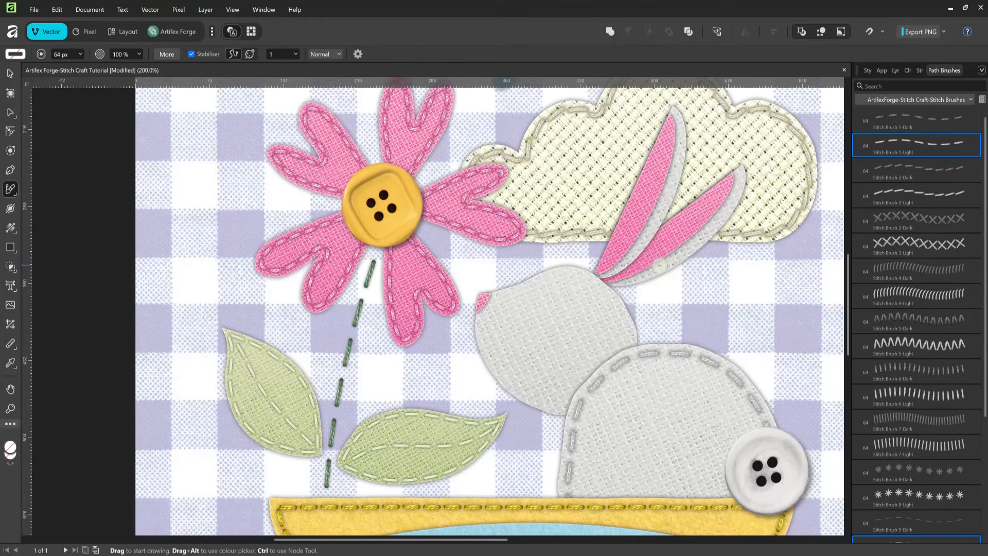
pyautogui.moveTo(741, 175); pyautogui.dragTo(741, 176)
pyautogui.click(895, 72)
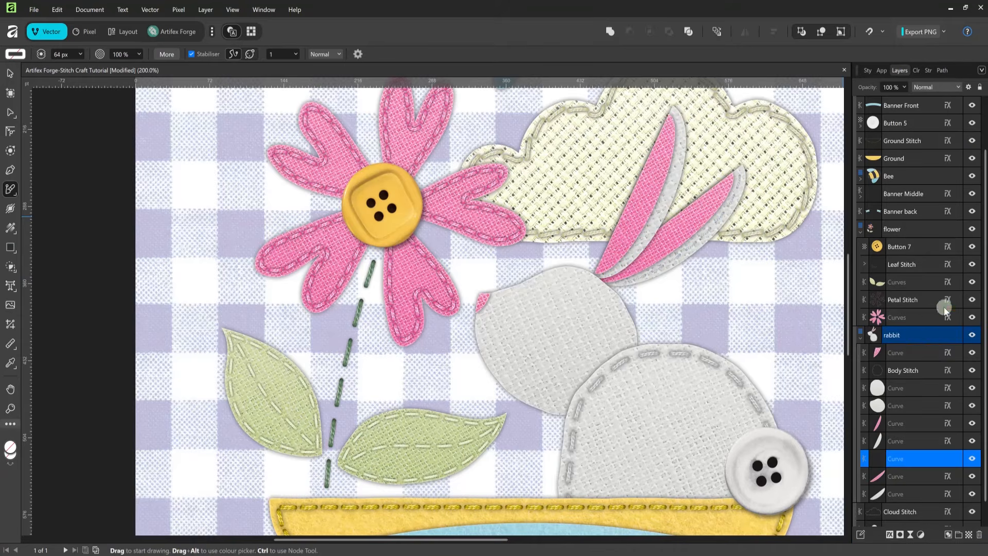
pyautogui.click(921, 337)
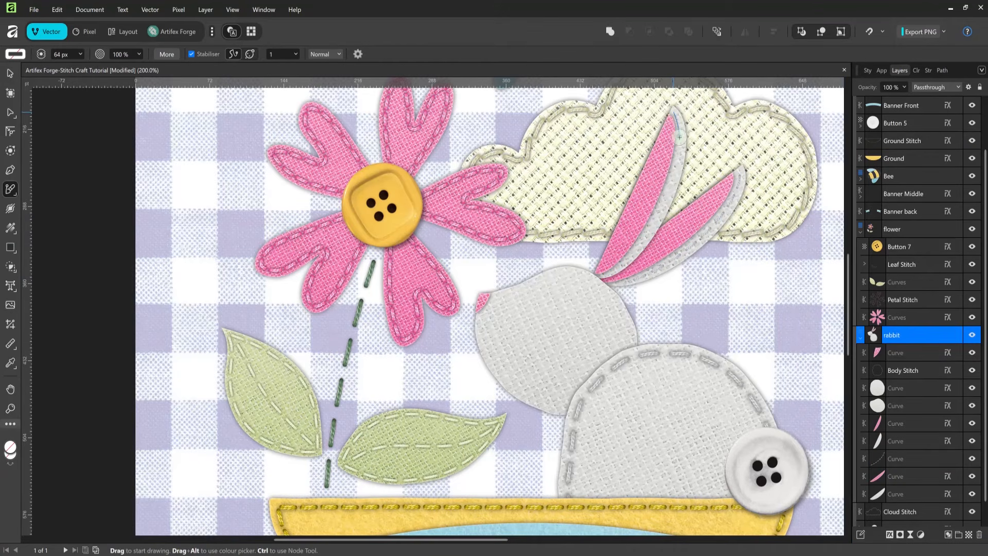
pyautogui.moveTo(646, 235); pyautogui.dragTo(609, 273)
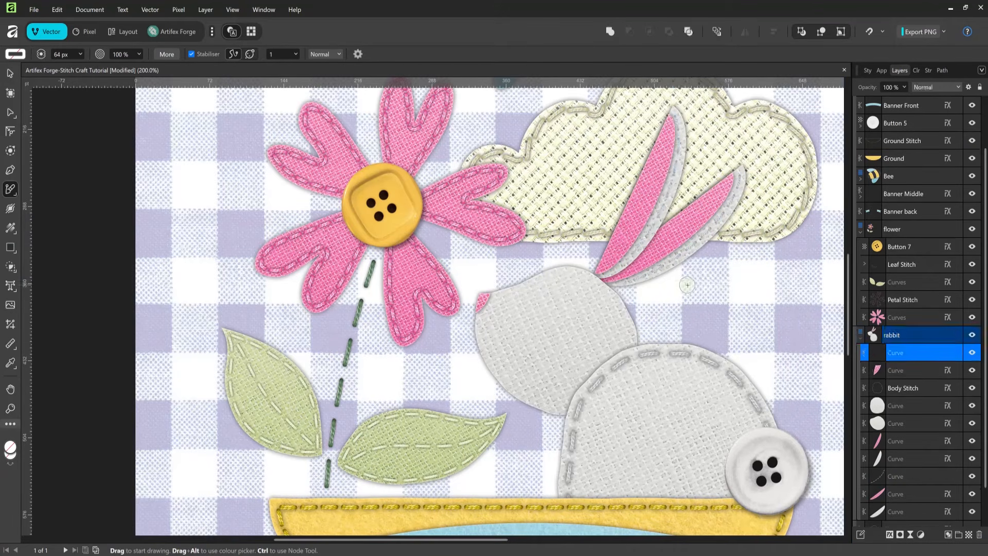
# - Bring the two ear stitch curves together in the rabbit's layer stack and group them
pyautogui.moveTo(905, 354); pyautogui.dragTo(907, 361)
pyautogui.keyDown('shift'); pyautogui.click(914, 373); pyautogui.keyUp('shift')
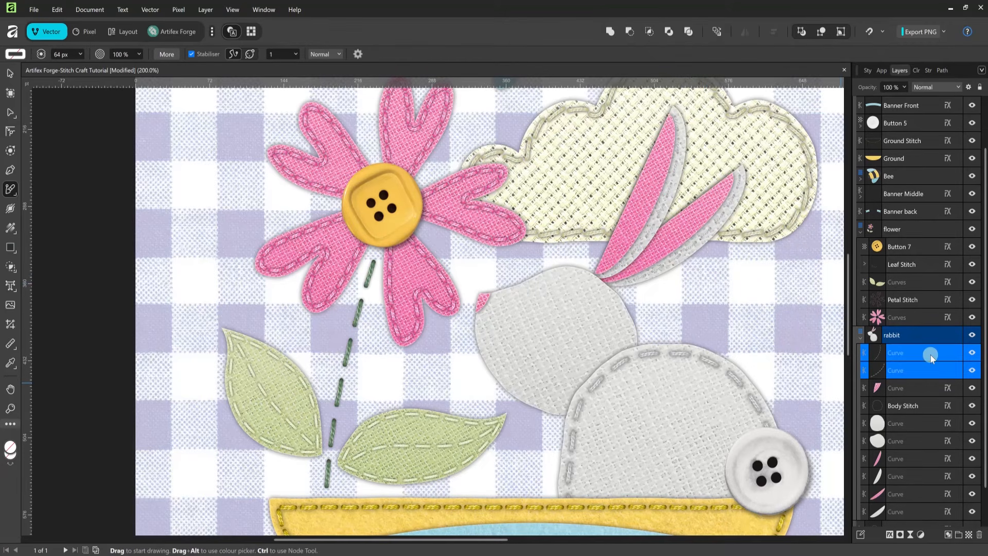
pyautogui.rightClick(930, 354)
pyautogui.click(900, 209)
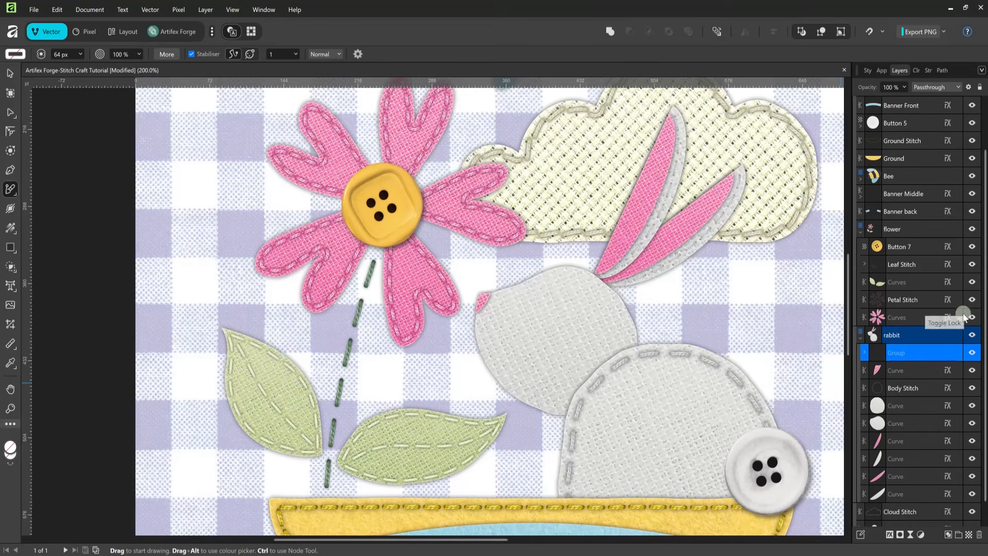
# - Add an Outer Shadow to the ear stitch group with opacity about 42%, radius 14.1 px and intensity 20%
pyautogui.click(889, 533)
pyautogui.moveTo(718, 139); pyautogui.dragTo(415, 121)
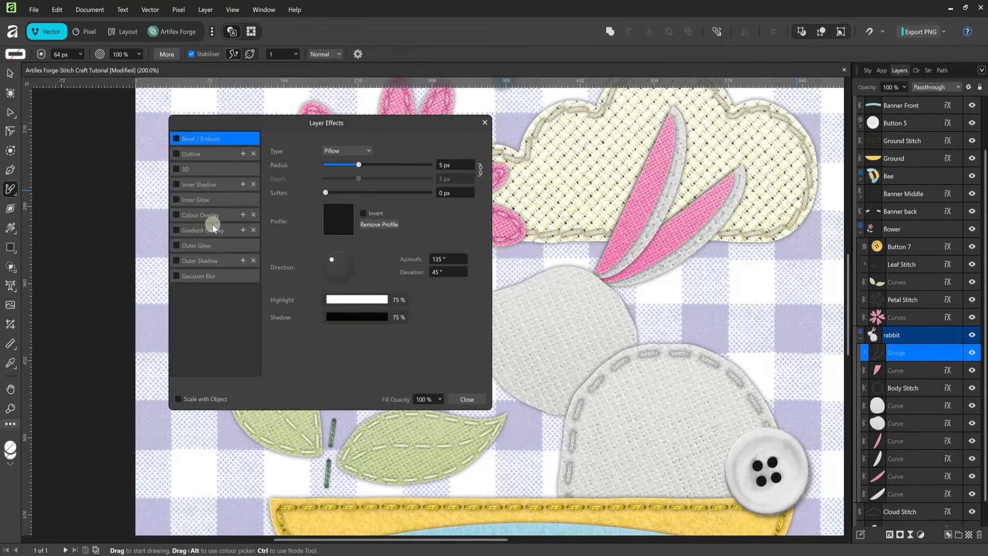
pyautogui.click(176, 260)
pyautogui.moveTo(325, 179); pyautogui.dragTo(372, 180)
pyautogui.moveTo(325, 207); pyautogui.dragTo(383, 179)
pyautogui.moveTo(382, 165)
pyautogui.mouseDown()
pyautogui.moveTo(394, 165)
pyautogui.moveTo(369, 170)
pyautogui.mouseUp()
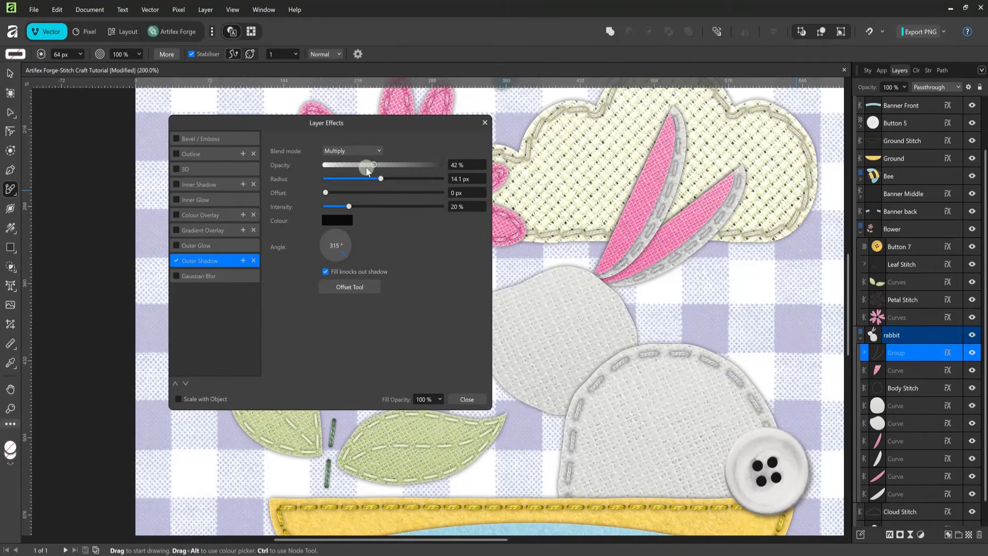
pyautogui.click(467, 399)
# - Check the nodes of the stitch curve on the upper rabbit ear
pyautogui.press('a')
pyautogui.click(684, 123)
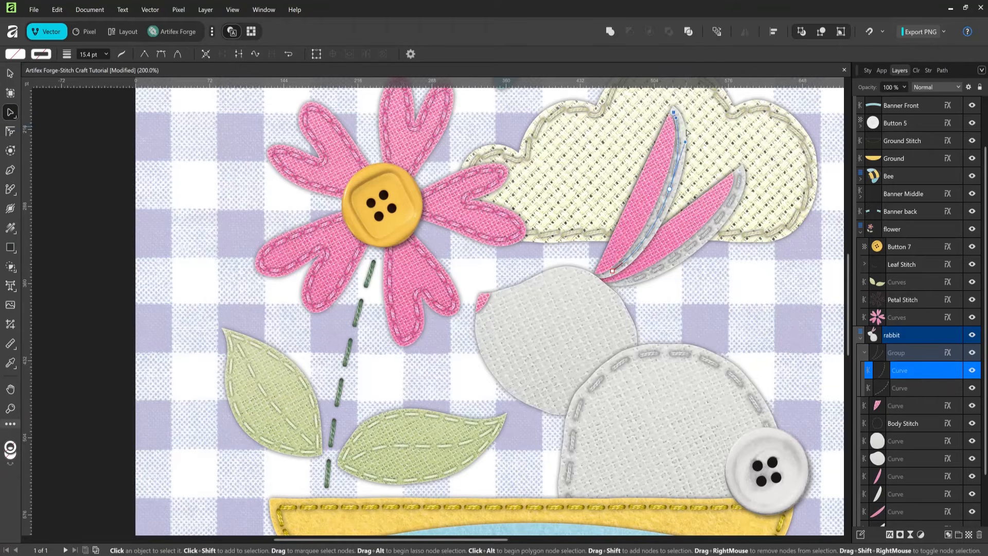
pyautogui.click(736, 307)
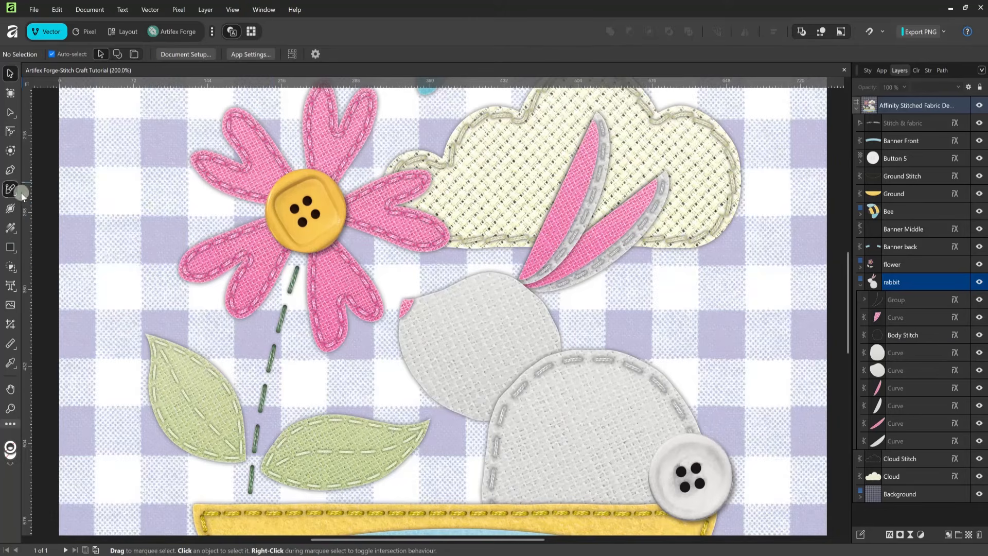
# - Choose Stitch Brush 12-Dark, darken its stroke colour to near black and draw a short eye loop on the rabbit's head
pyautogui.click(12, 190)
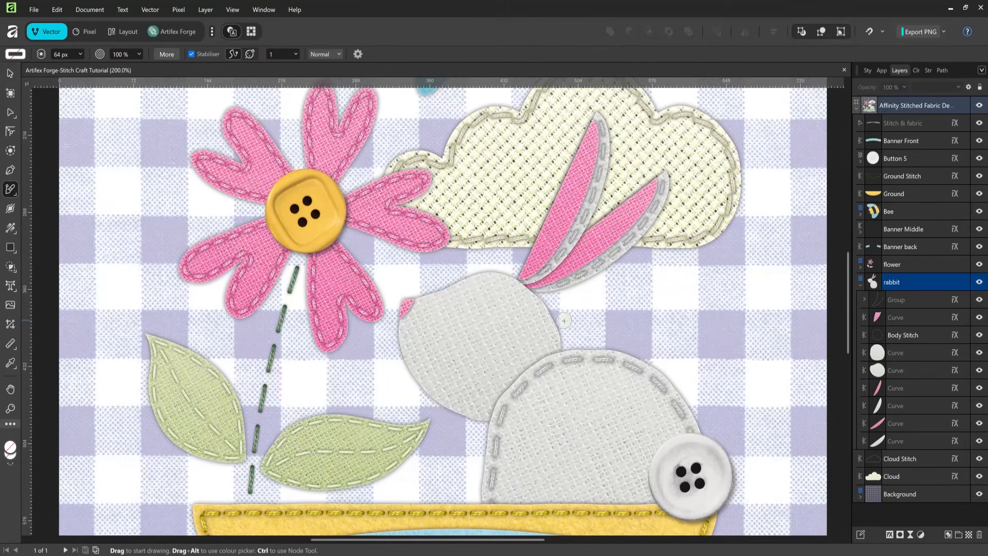
pyautogui.click(941, 72)
pyautogui.scroll(-3, 962, 453)
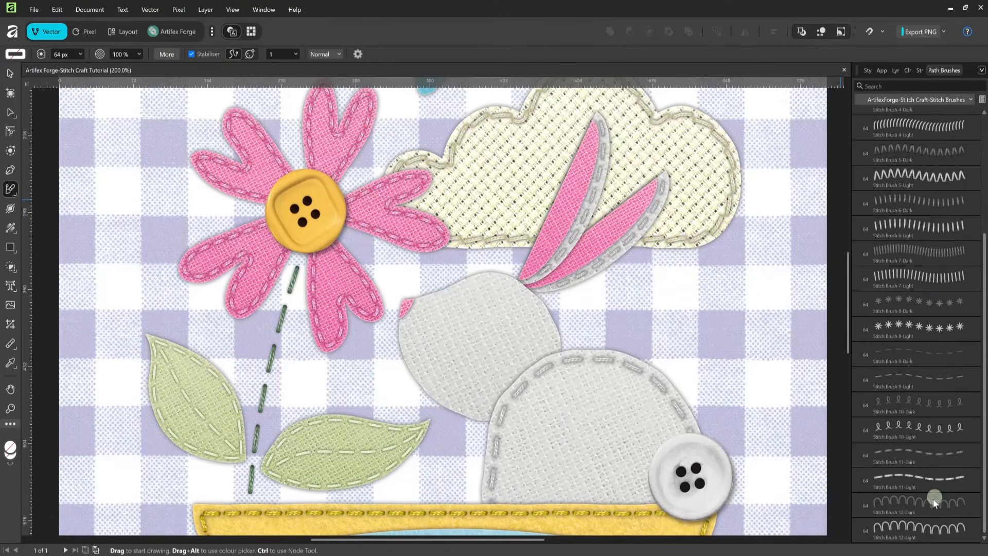
pyautogui.click(916, 507)
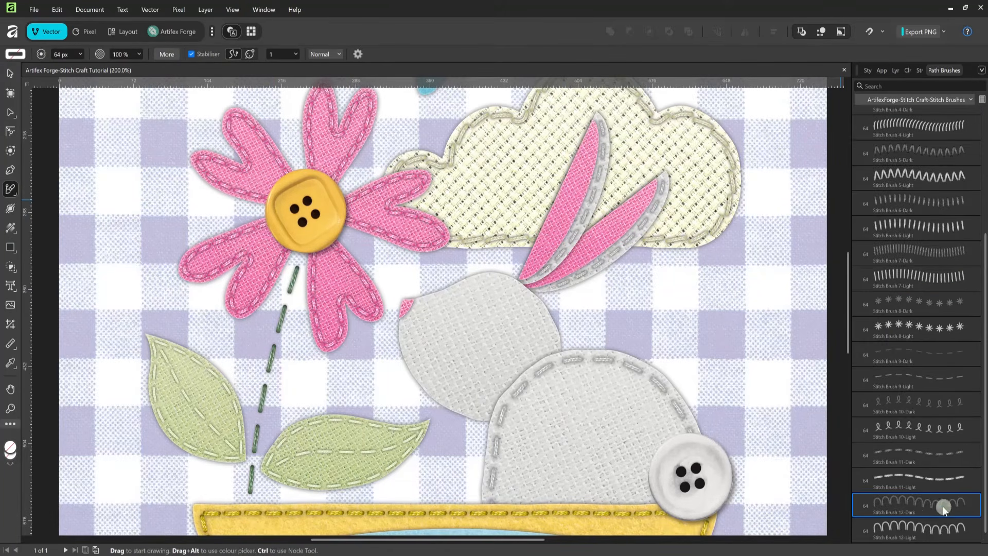
pyautogui.click(15, 54)
pyautogui.moveTo(105, 100); pyautogui.dragTo(154, 101)
pyautogui.moveTo(101, 113)
pyautogui.mouseDown()
pyautogui.moveTo(174, 113)
pyautogui.moveTo(149, 132)
pyautogui.mouseUp()
pyautogui.moveTo(124, 142); pyautogui.dragTo(165, 143)
pyautogui.click(331, 23)
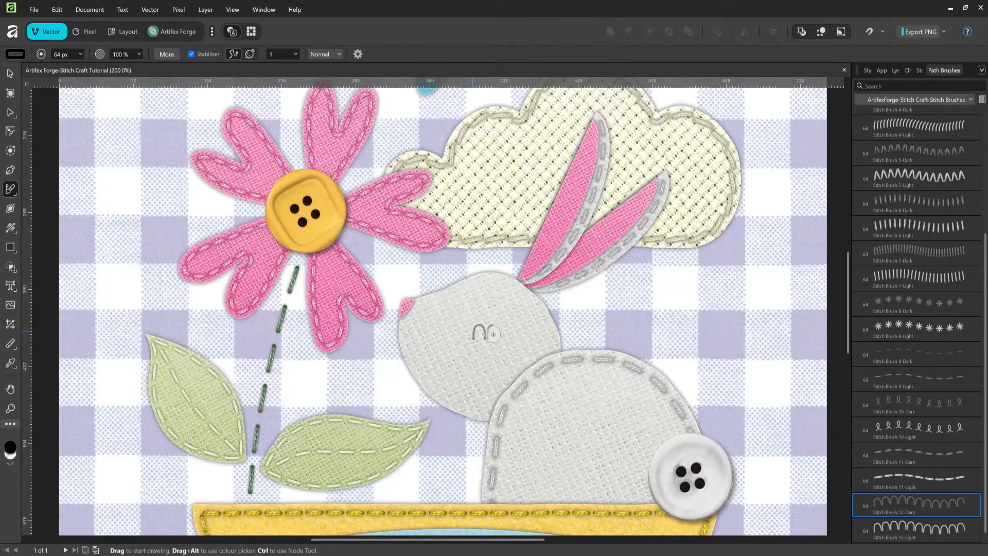
# - Rotate and position the single eye loop on the rabbit's head and rename its layer eye
pyautogui.press('v')
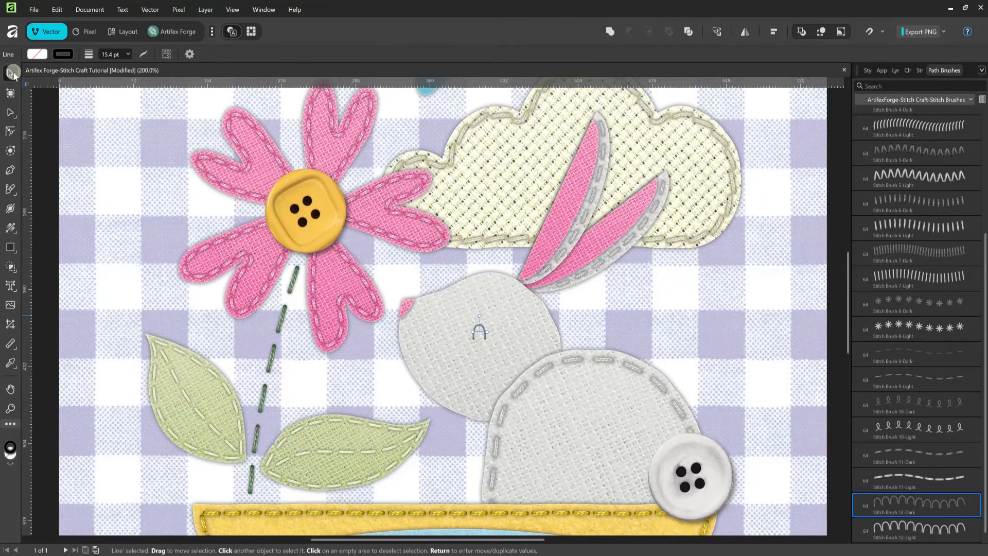
pyautogui.moveTo(487, 333)
pyautogui.mouseDown()
pyautogui.moveTo(500, 333)
pyautogui.moveTo(494, 317)
pyautogui.moveTo(487, 339)
pyautogui.mouseUp()
pyautogui.click(896, 69)
pyautogui.doubleClick(893, 300)
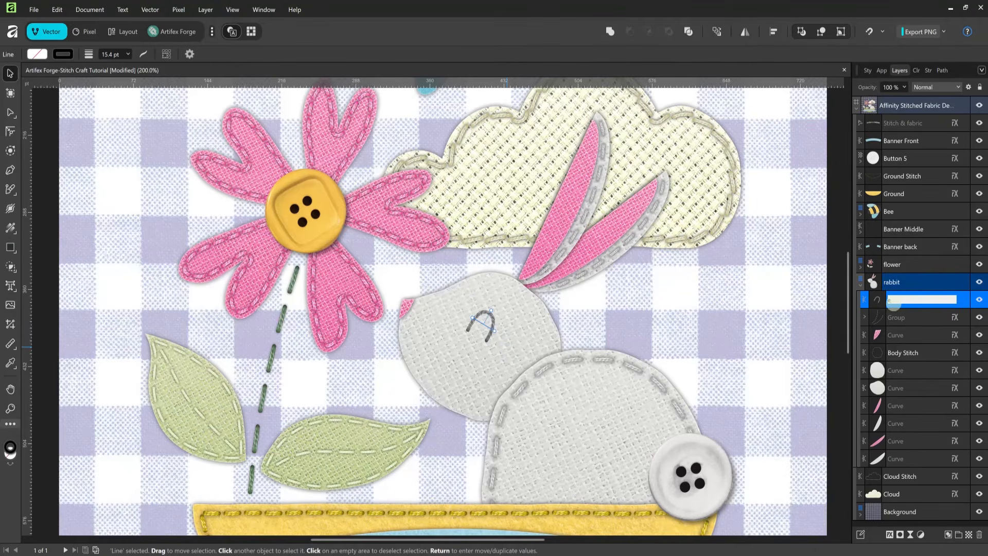
pyautogui.write('eye')
pyautogui.press('Return')
# - Add an Outer Shadow to the eye stitch with opacity 37%, radius 18.3 px and intensity about 32%
pyautogui.click(890, 534)
pyautogui.moveTo(443, 135); pyautogui.dragTo(726, 167)
pyautogui.click(619, 301)
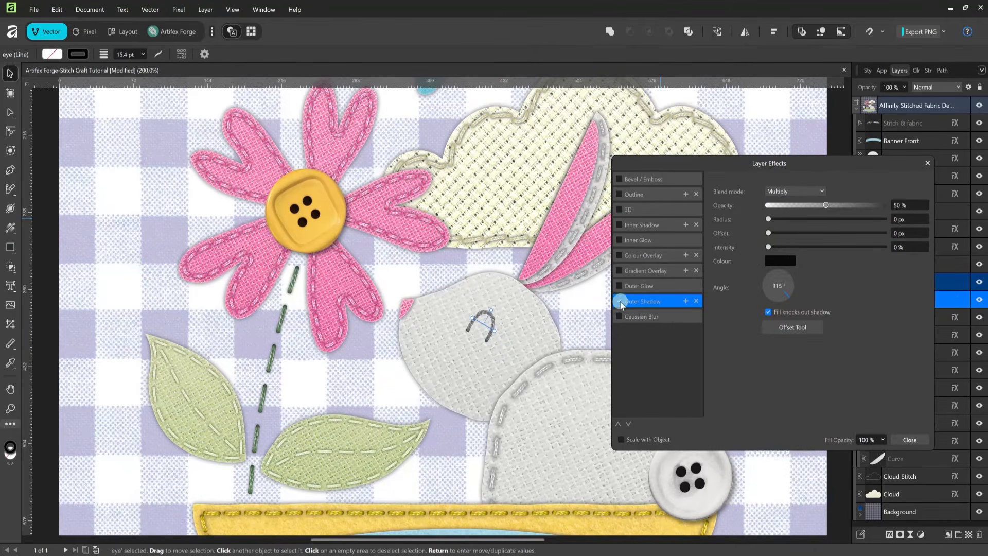
pyautogui.moveTo(772, 249); pyautogui.dragTo(810, 205)
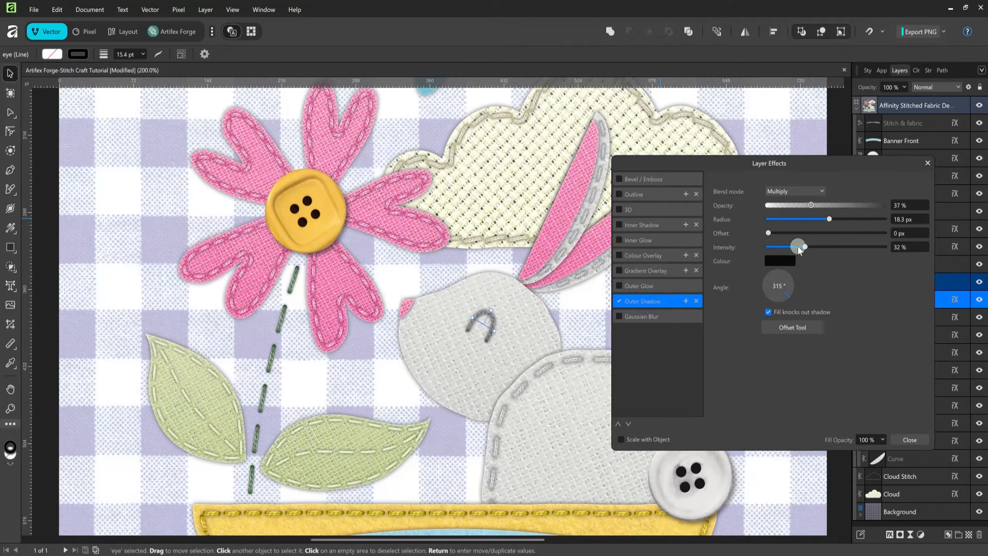
pyautogui.click(910, 440)
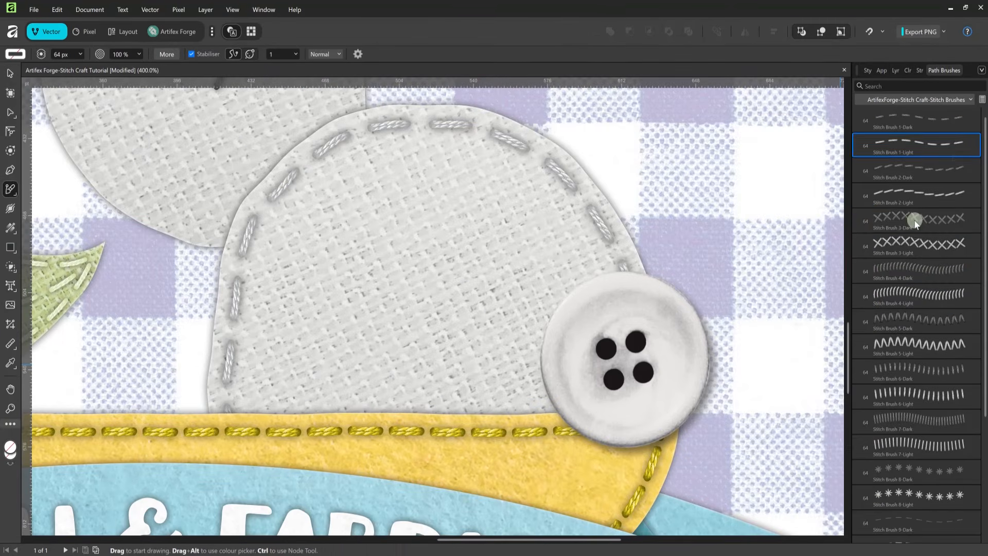
# - Draw a cross stitch over the four holes of the rabbit's tail button with Stitch Brush 3-Dark
pyautogui.click(909, 225)
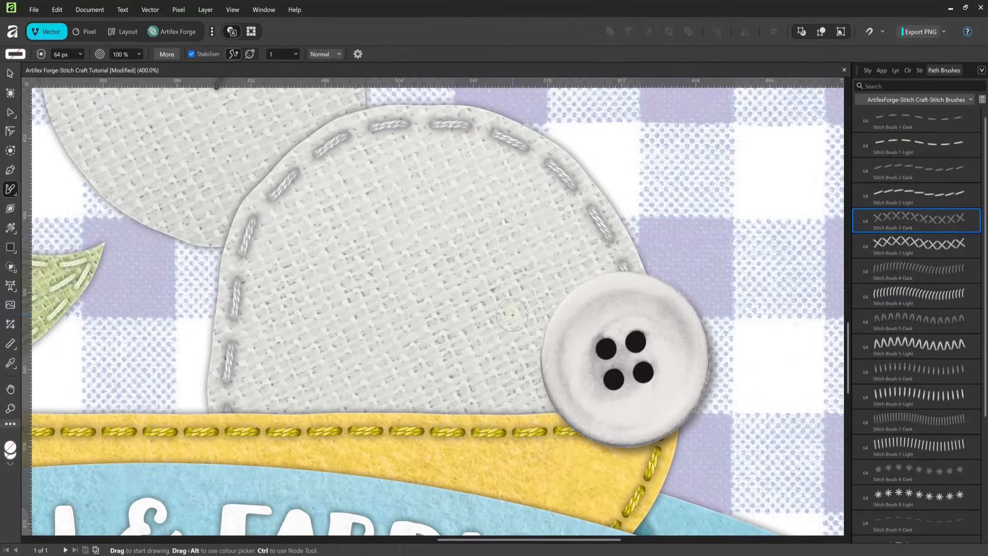
pyautogui.moveTo(400, 354)
pyautogui.mouseDown()
pyautogui.moveTo(466, 354)
pyautogui.moveTo(450, 373)
pyautogui.moveTo(622, 378)
pyautogui.moveTo(651, 359)
pyautogui.moveTo(620, 339)
pyautogui.mouseUp()
pyautogui.press('v')
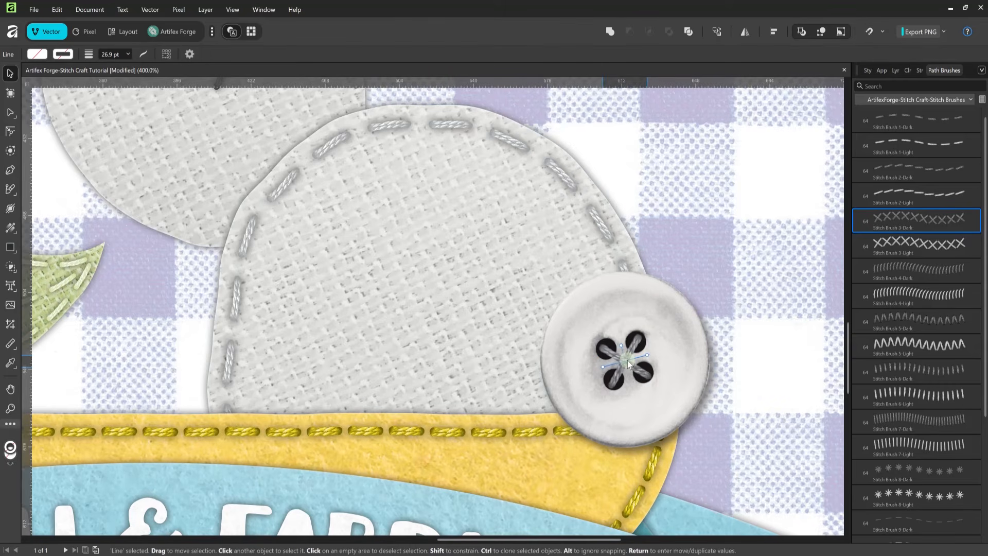
# - Duplicate the tail button's cross stitch and place the copy over the holes of the yellow flower button
pyautogui.hotkey('ctrl', '-')
pyautogui.hotkey('ctrl', '-')
pyautogui.moveTo(576, 240); pyautogui.dragTo(718, 330)
pyautogui.press('alt')
pyautogui.click(895, 72)
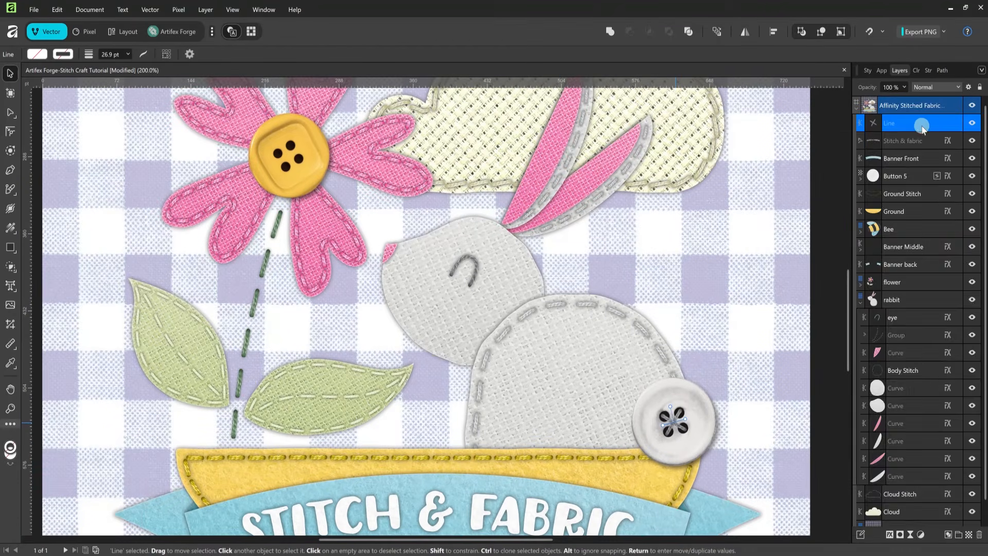
pyautogui.rightClick(921, 126)
pyautogui.click(903, 275)
pyautogui.moveTo(674, 419); pyautogui.dragTo(280, 163)
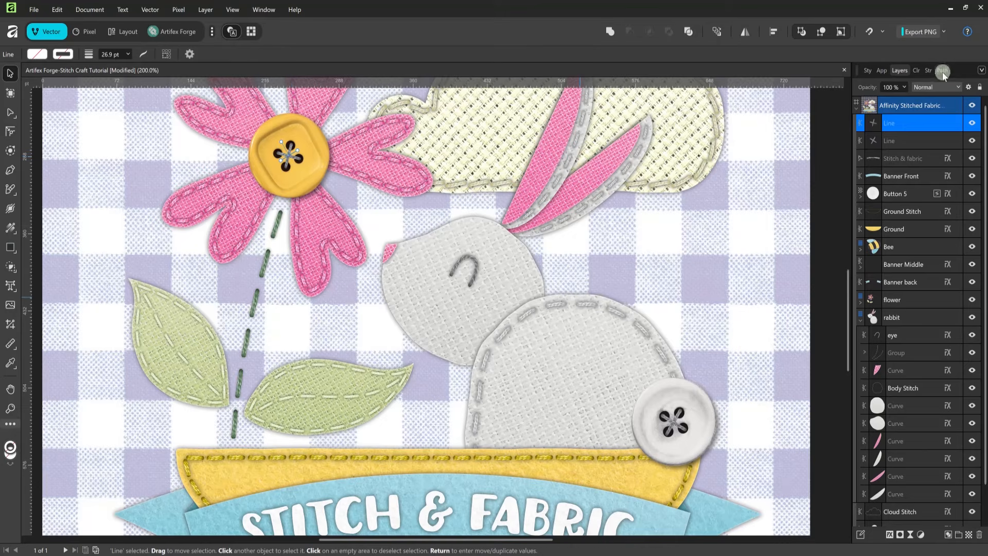
# - Set the flower button's cross stitch stroke to golden brown, CMYK 0, 38, 84, 30
pyautogui.click(912, 70)
pyautogui.moveTo(915, 161); pyautogui.dragTo(899, 164)
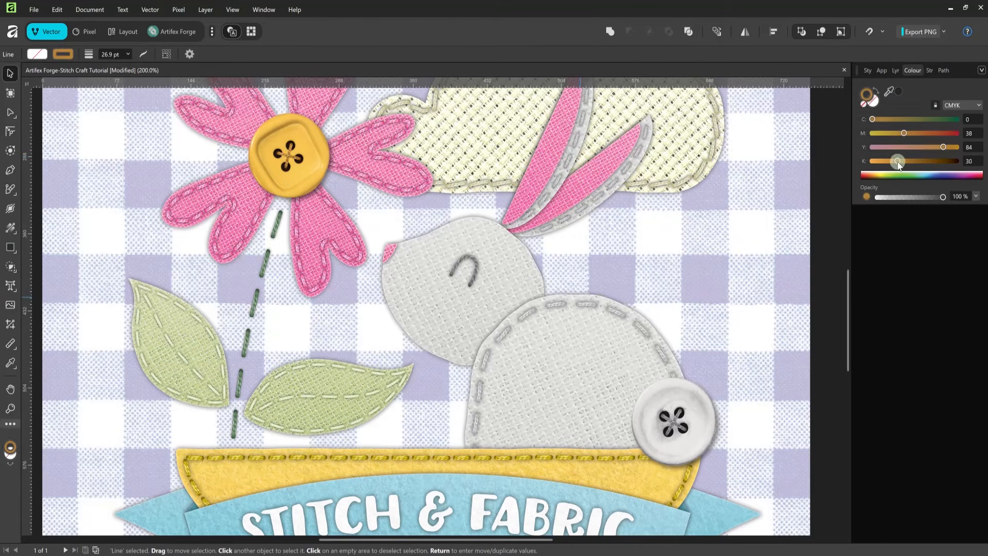
# - Group the cross stitches of the tail button and flower button, and name the group Button Stitch
pyautogui.keyDown('shift'); pyautogui.click(676, 421); pyautogui.keyUp('shift')
pyautogui.click(895, 71)
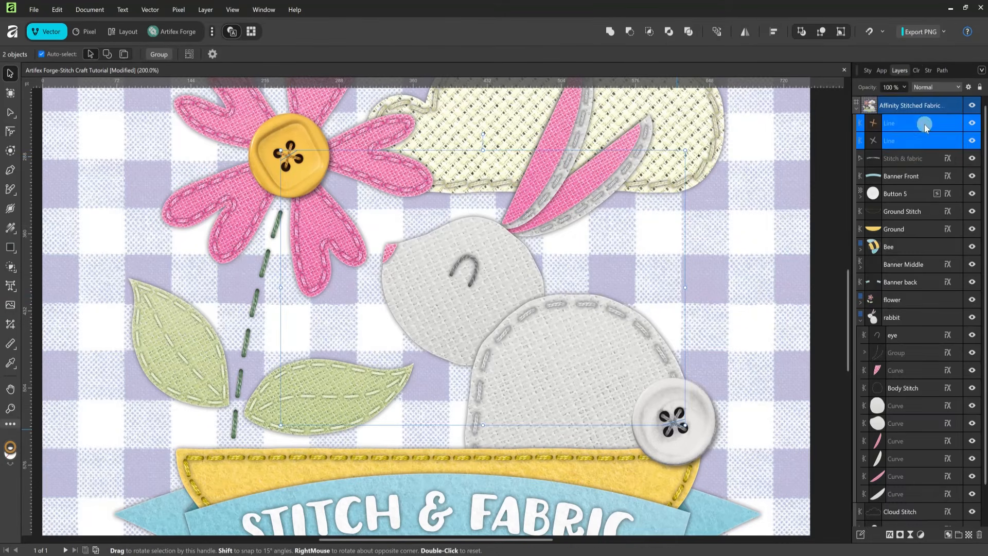
pyautogui.rightClick(924, 125)
pyautogui.click(879, 337)
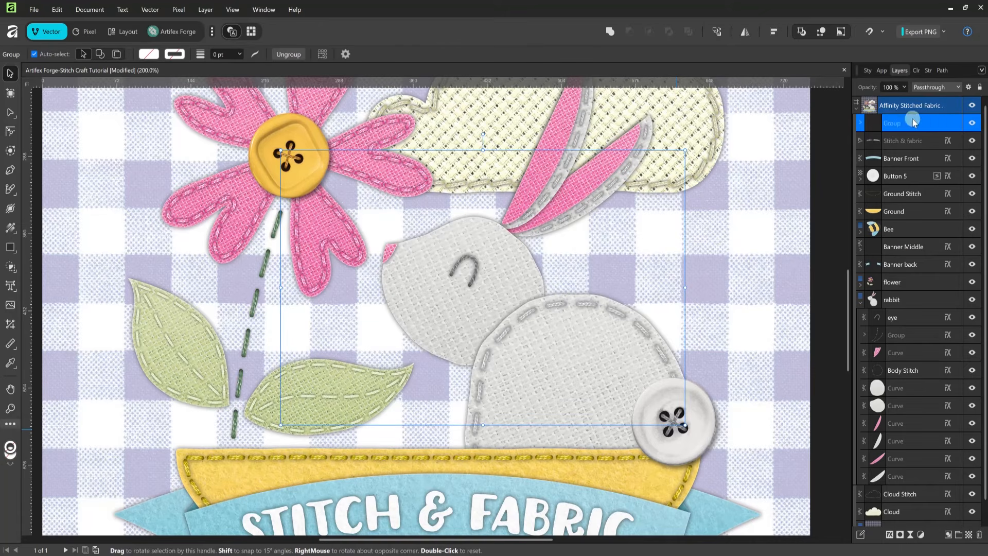
pyautogui.doubleClick(895, 125)
pyautogui.write('Button Stitch')
pyautogui.press('Return')
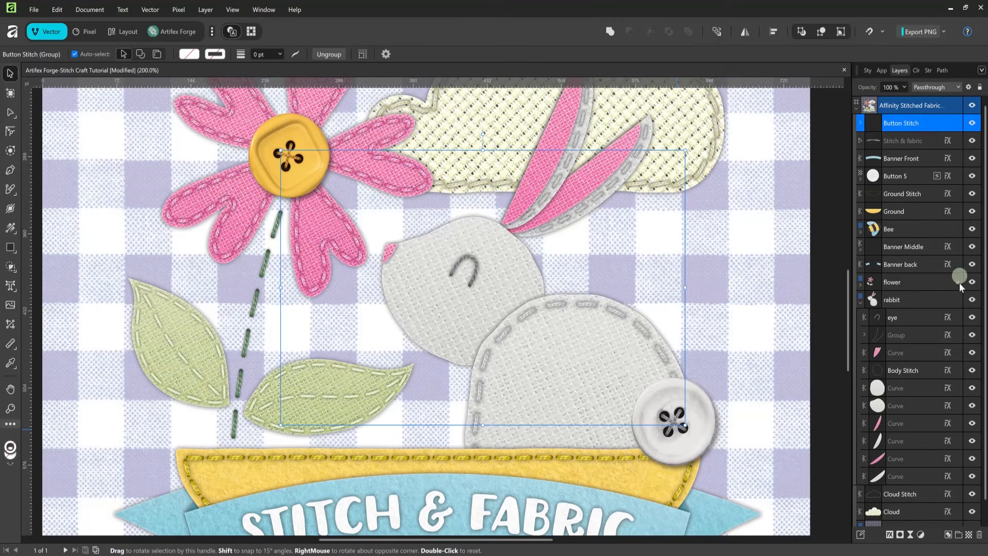
# - Add an Outer Shadow to the Button Stitch group with a radius of 22.8 px and opacity 50%
pyautogui.click(889, 534)
pyautogui.click(632, 221)
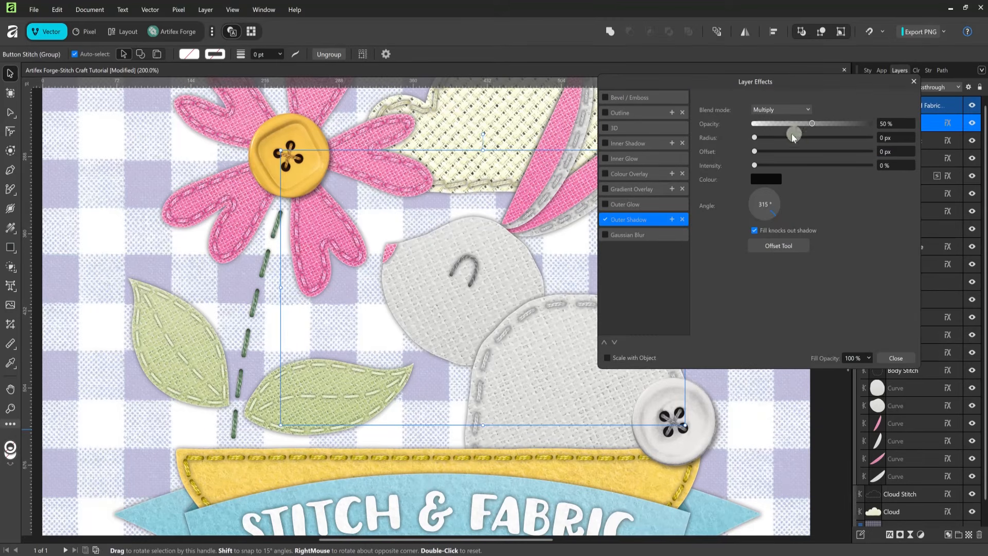
pyautogui.moveTo(757, 140); pyautogui.dragTo(822, 146)
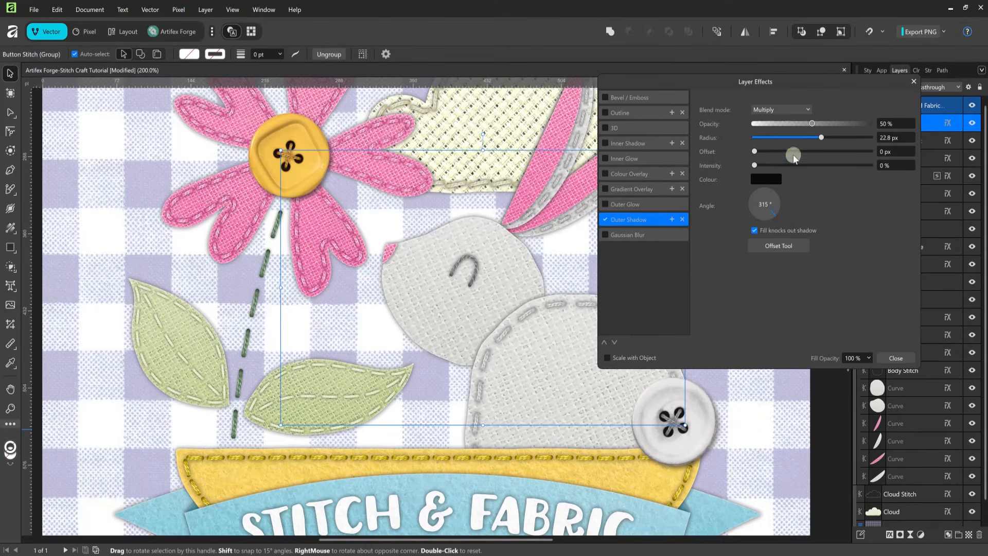
pyautogui.click(895, 358)
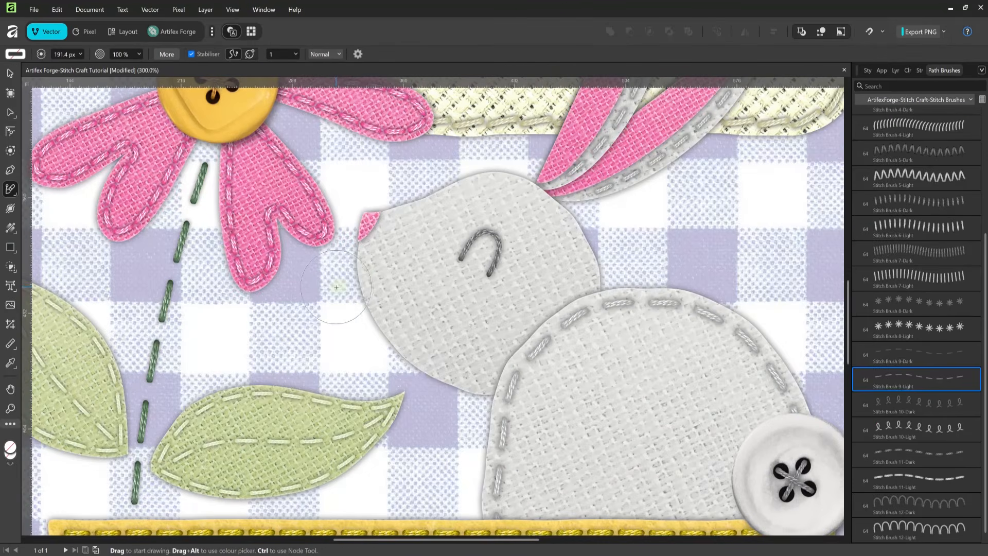
# - Draw a whisker across the rabbit's muzzle edge with Stitch Brush 9-Light at 191.4 px, and arrange rotated copies to make three whiskers
pyautogui.moveTo(337, 287); pyautogui.dragTo(411, 260)
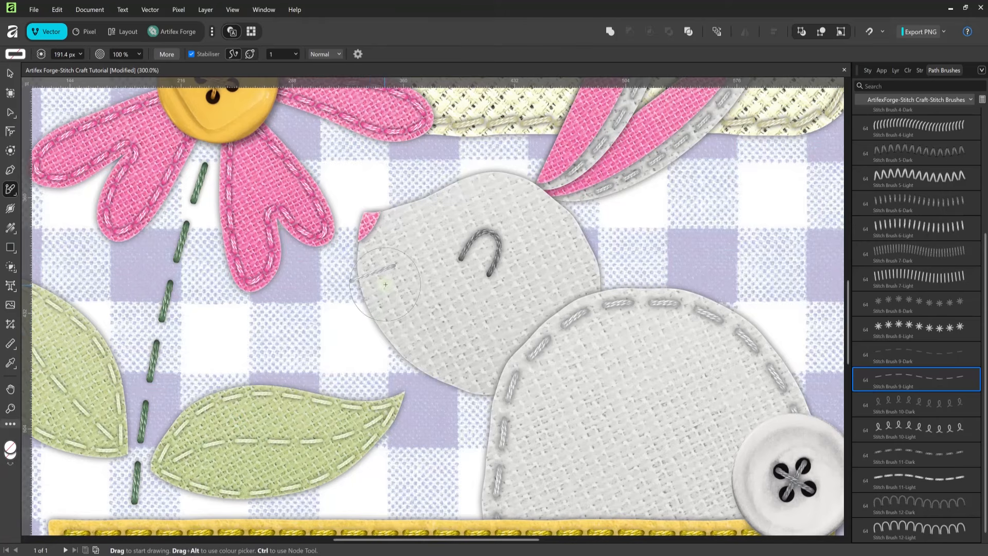
pyautogui.press('v')
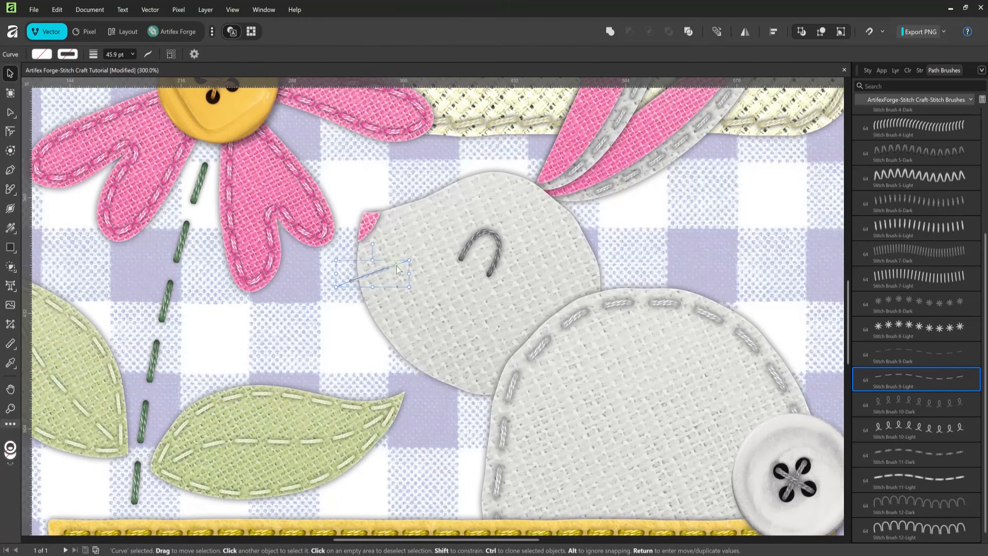
pyautogui.moveTo(376, 277); pyautogui.dragTo(369, 280)
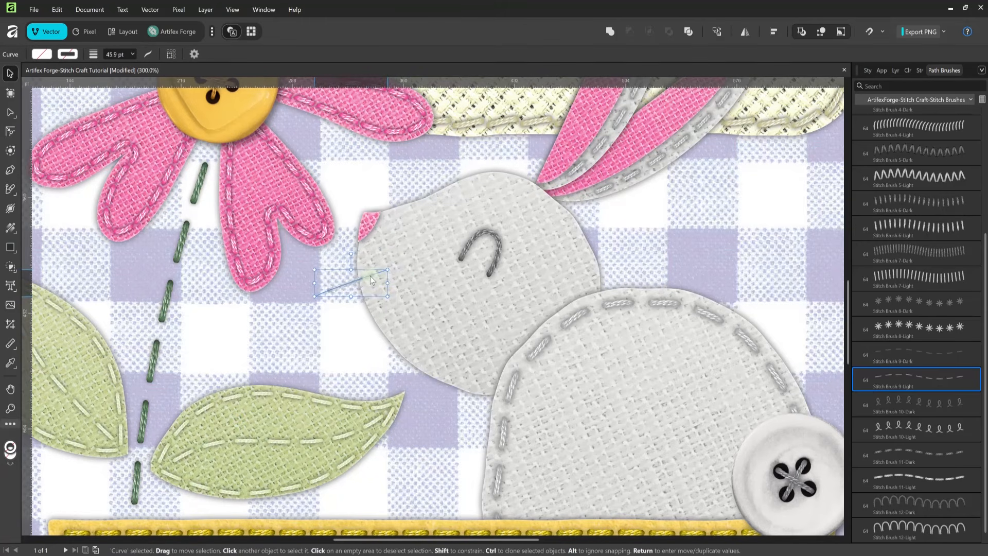
pyautogui.moveTo(371, 279); pyautogui.dragTo(396, 292)
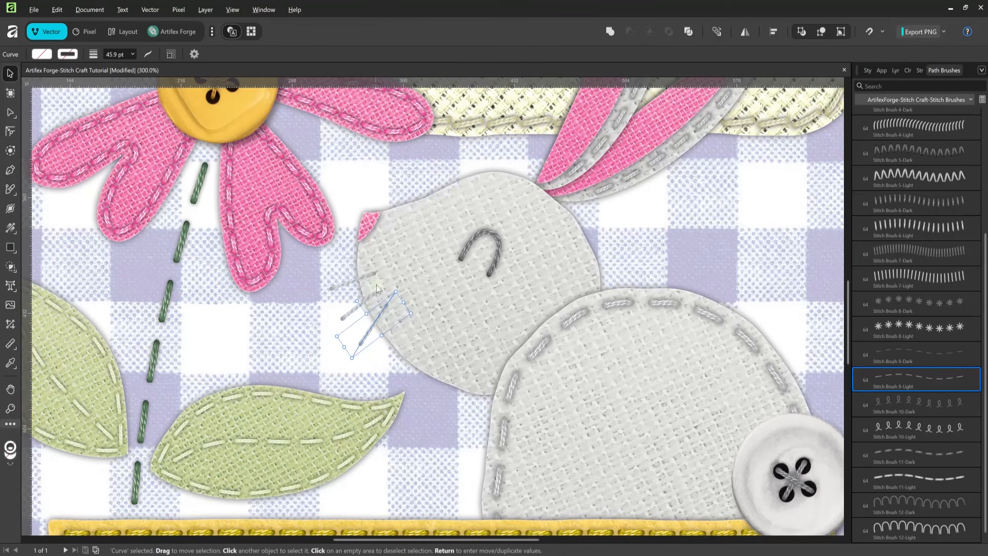
# - Shorten the three whisker stitches by moving their end nodes closer to the rabbit's muzzle
pyautogui.press('a')
pyautogui.moveTo(353, 353); pyautogui.dragTo(360, 344)
pyautogui.moveTo(396, 287); pyautogui.dragTo(391, 295)
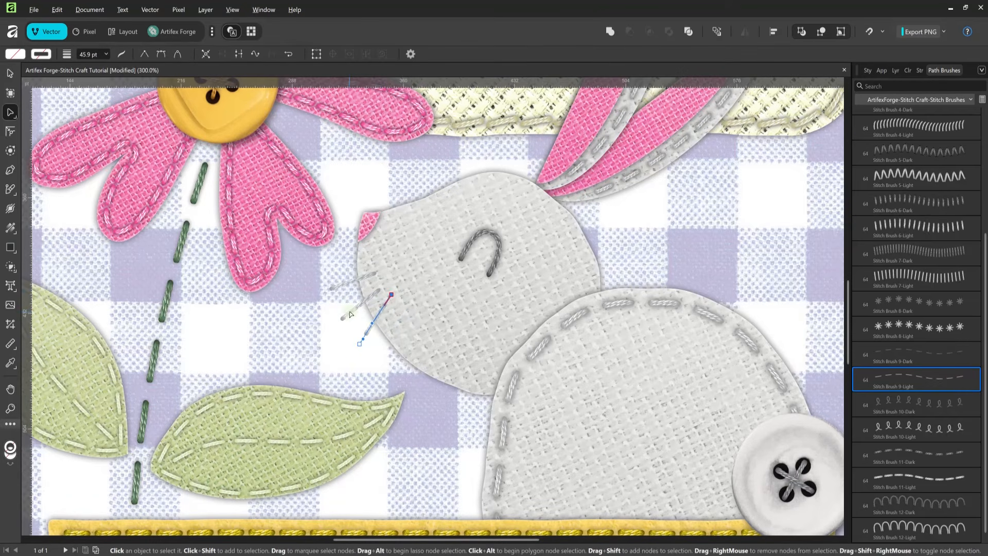
pyautogui.click(895, 71)
pyautogui.click(317, 297)
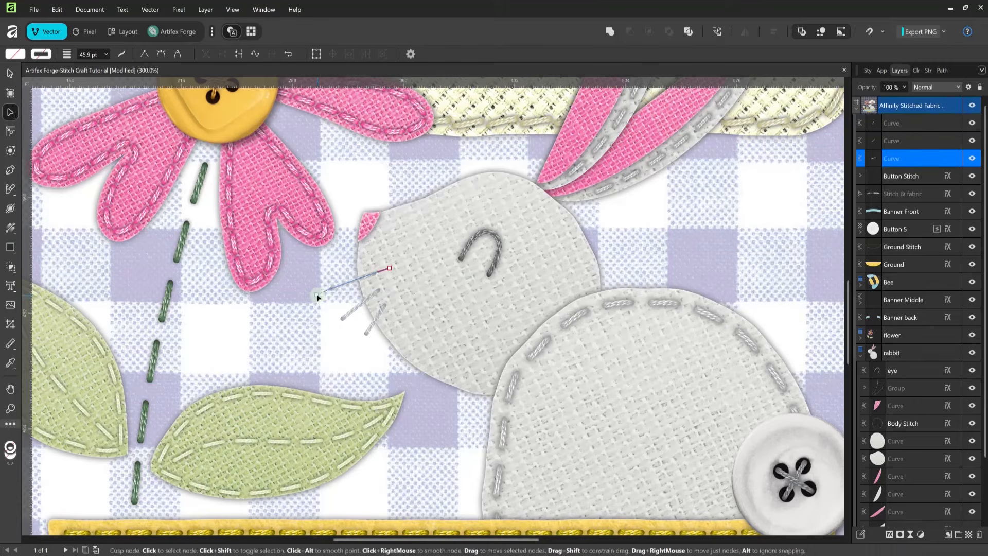
pyautogui.click(345, 316)
pyautogui.click(342, 320)
pyautogui.moveTo(329, 327); pyautogui.dragTo(333, 322)
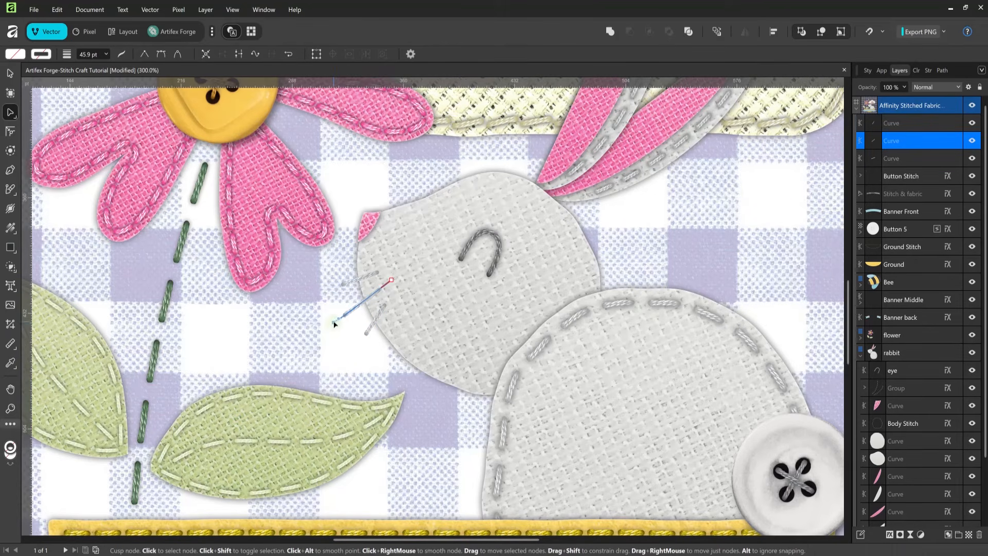
# - Nudge the middle whisker slightly upward to even out the spacing between the three whiskers
pyautogui.press('v')
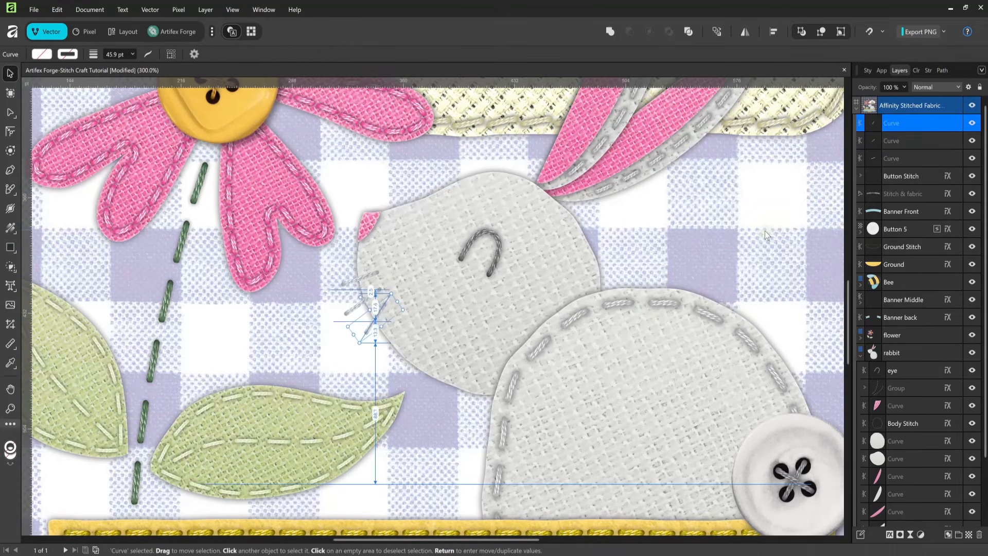
pyautogui.click(903, 145)
pyautogui.press('Up')
pyautogui.press('Up')
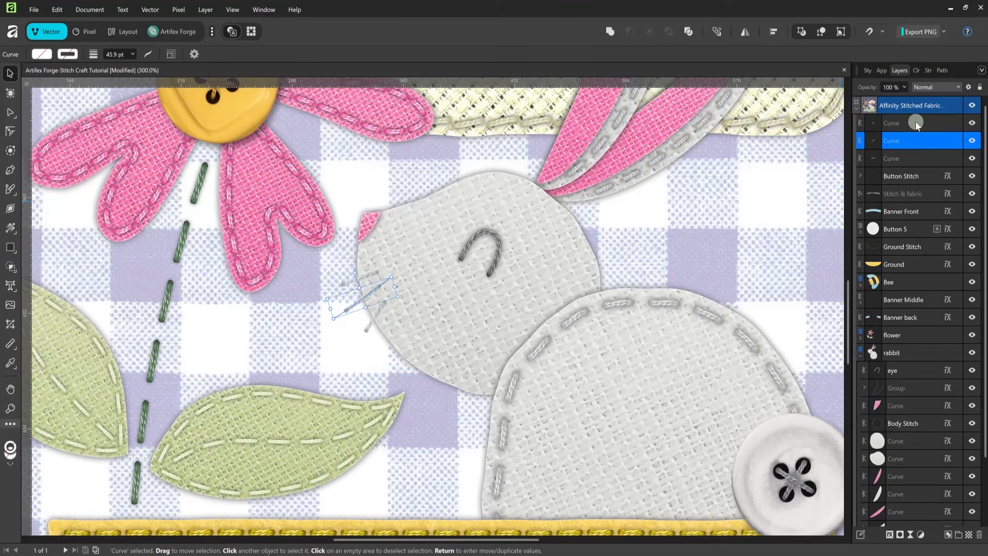
# - Group the three whisker stitches and add an Outer Shadow with a small radius to the group
pyautogui.click(915, 126)
pyautogui.keyDown('shift'); pyautogui.click(912, 161); pyautogui.keyUp('shift')
pyautogui.hotkey('ctrl', 'g')
pyautogui.click(889, 535)
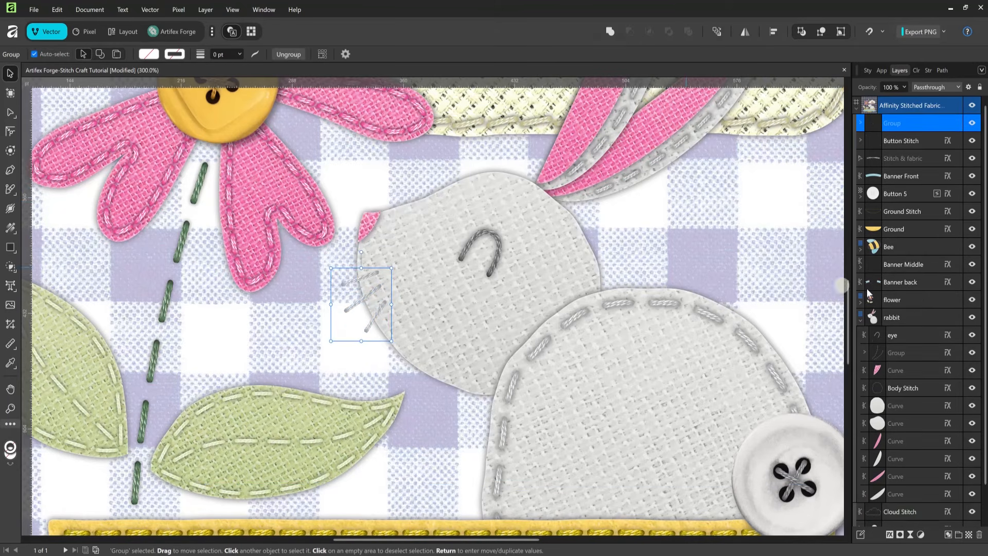
pyautogui.click(605, 219)
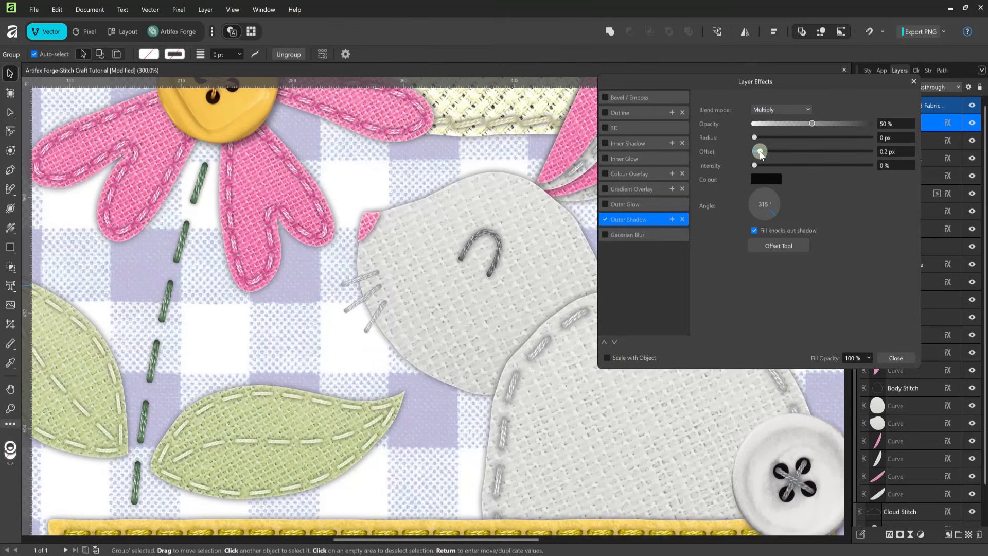
pyautogui.moveTo(754, 137); pyautogui.dragTo(797, 129)
pyautogui.click(888, 356)
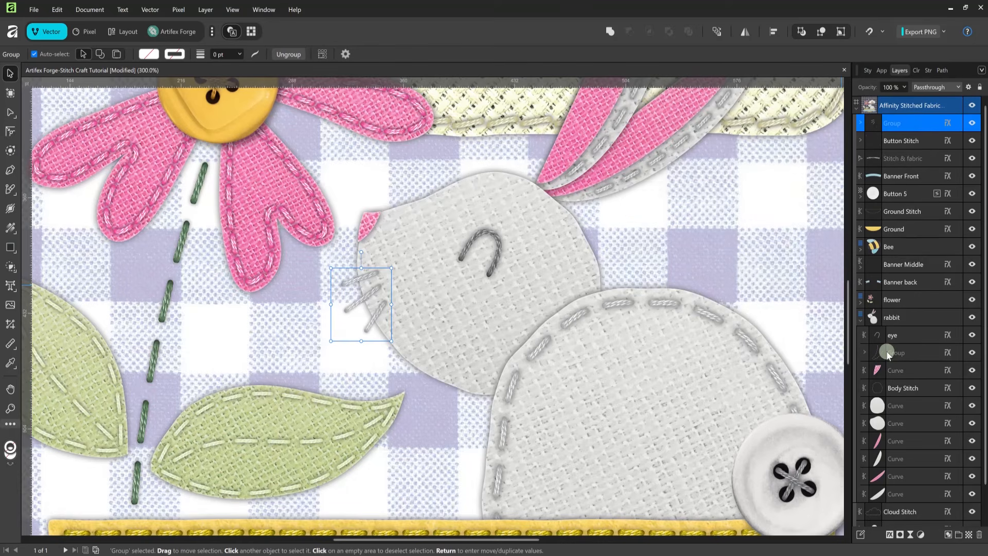
# - Name the group of whiskers Whisker stitch
pyautogui.doubleClick(892, 125)
pyautogui.write('Whisker stit')
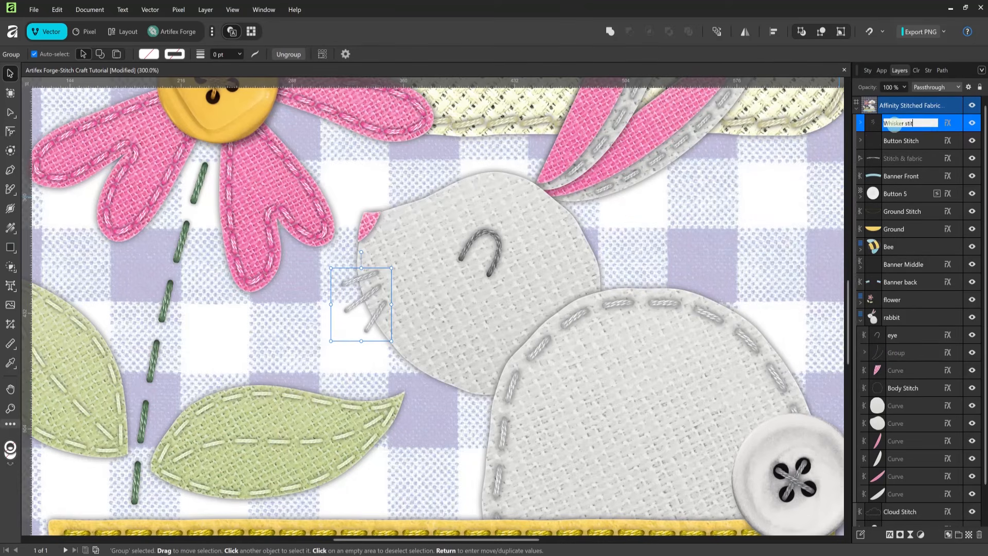
pyautogui.write('ch')
pyautogui.press('Return')
# - Duplicate the Whisker stitch group, order the copy behind the rabbit's head, and rotate it into place above the nose
pyautogui.rightClick(937, 125)
pyautogui.click(884, 259)
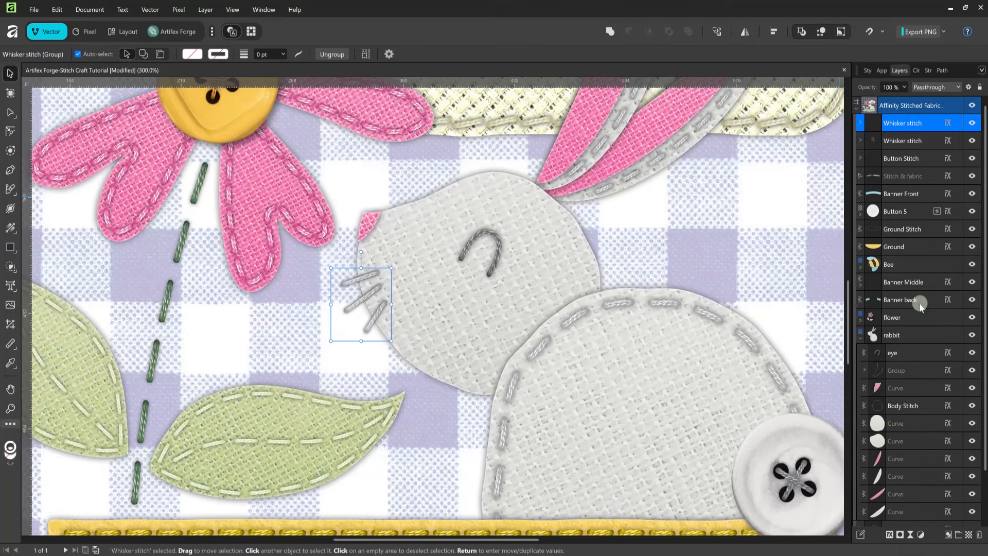
pyautogui.moveTo(919, 126); pyautogui.dragTo(904, 446)
pyautogui.moveTo(363, 298); pyautogui.dragTo(394, 194)
pyautogui.moveTo(429, 158); pyautogui.dragTo(416, 222)
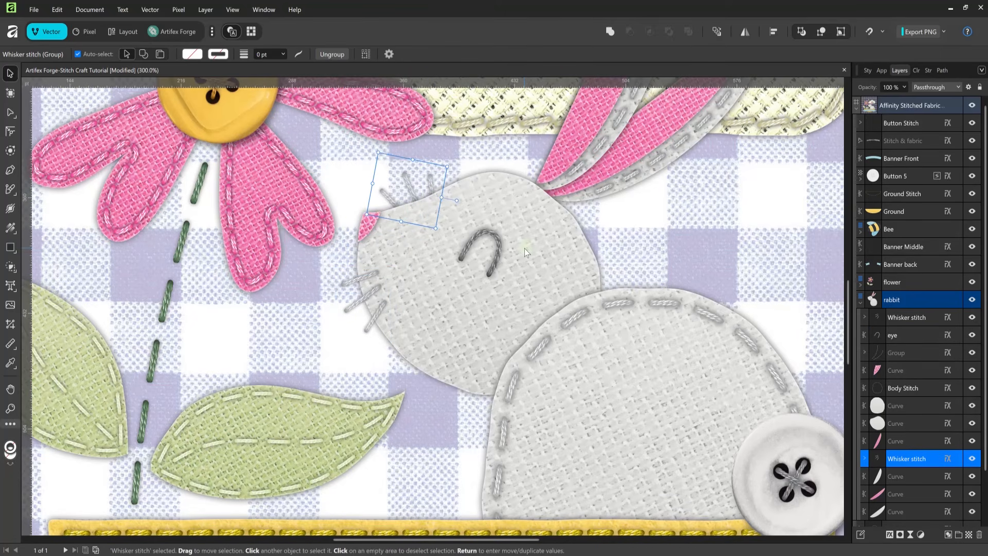
pyautogui.moveTo(451, 162); pyautogui.dragTo(458, 175)
# - Adjust the positions of the individual stitches in the copied whisker group above the rabbit's nose
pyautogui.click(864, 458)
pyautogui.moveTo(982, 369); pyautogui.dragTo(981, 430)
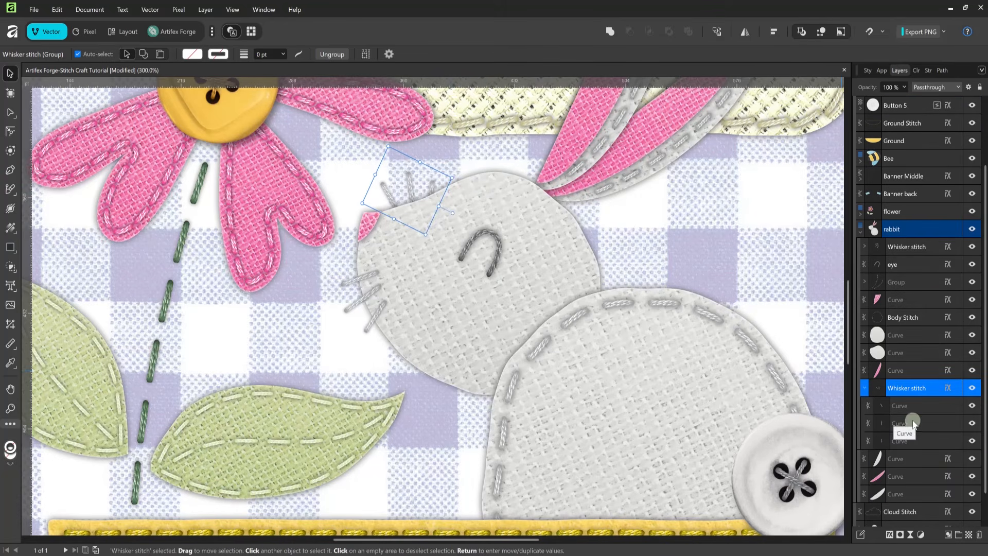
pyautogui.click(906, 440)
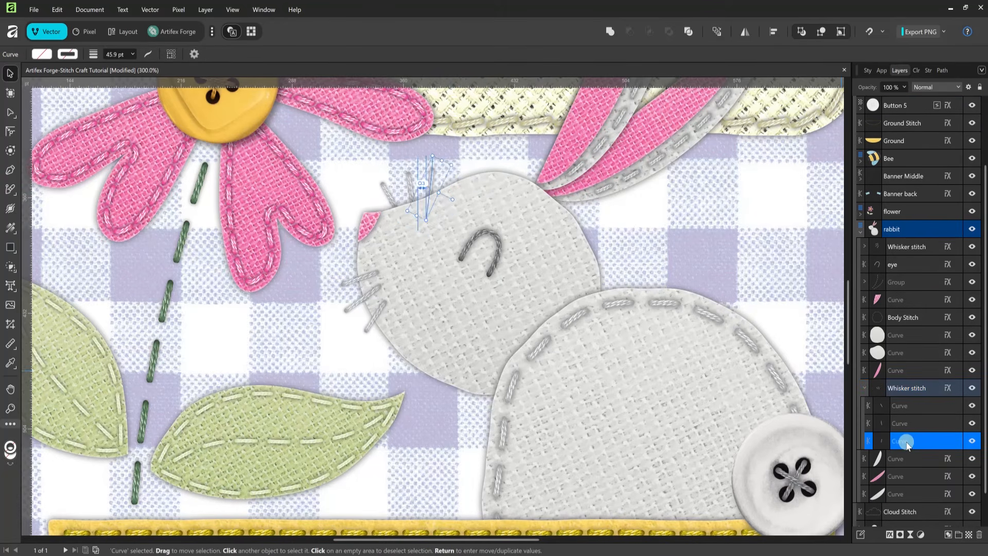
pyautogui.click(908, 423)
pyautogui.click(915, 406)
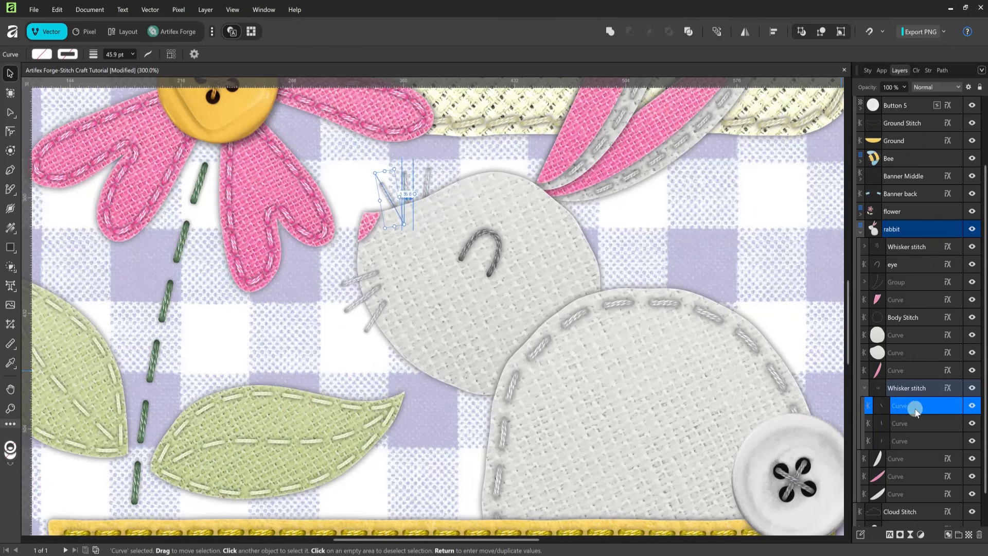
pyautogui.click(912, 423)
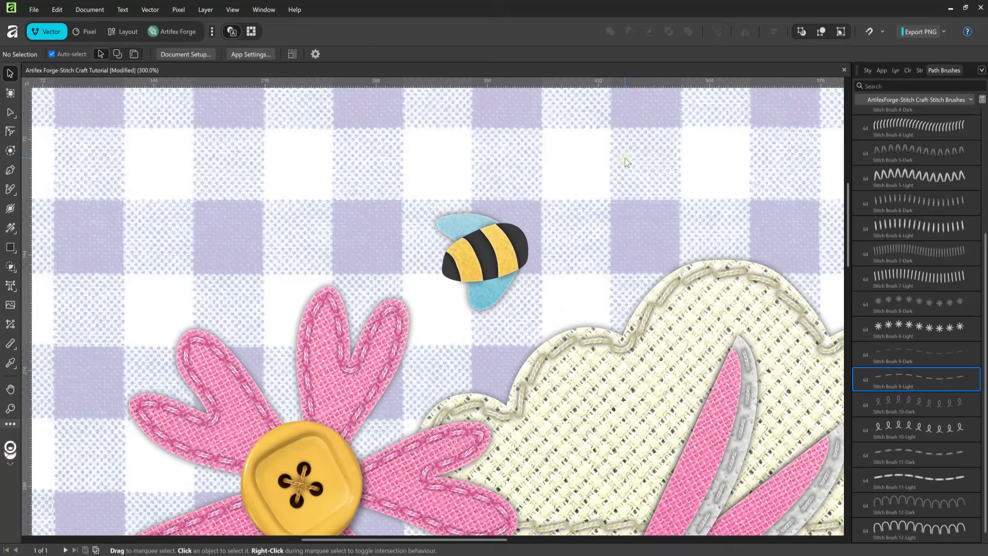
# - Draw one stitch on each of the bee's two yellow stripes with Stitch Brush 11-Light at 84.6 px
pyautogui.click(14, 191)
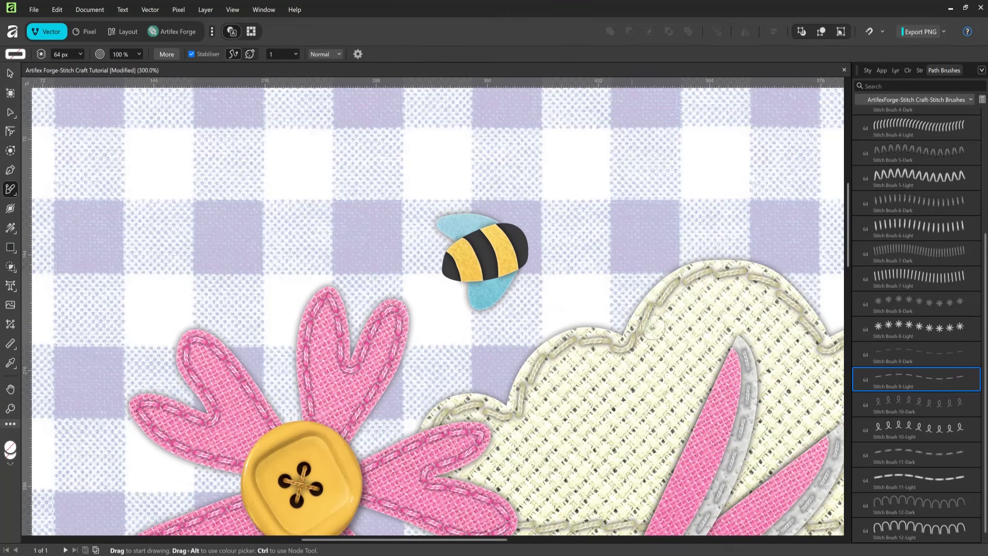
pyautogui.click(919, 483)
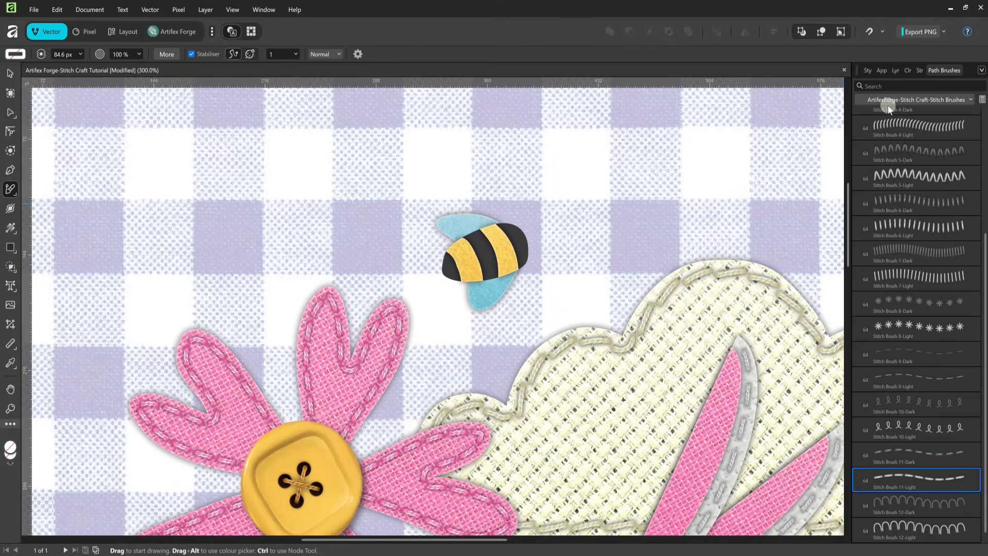
pyautogui.moveTo(462, 251); pyautogui.dragTo(470, 282)
pyautogui.moveTo(500, 239); pyautogui.dragTo(508, 266)
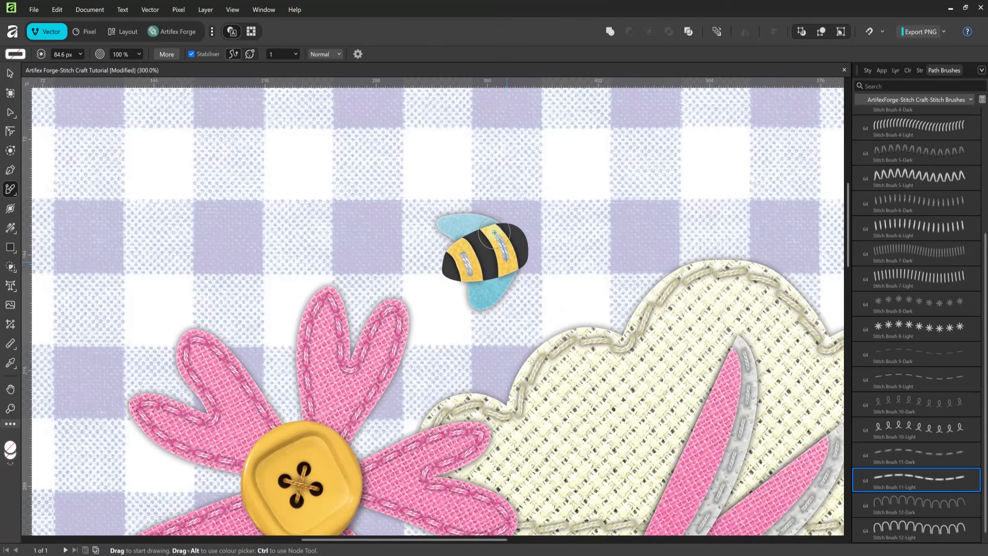
# - Draw two short antennae on the bee's head with Stitch Brush 11-Dark at 54.4 px
pyautogui.click(931, 457)
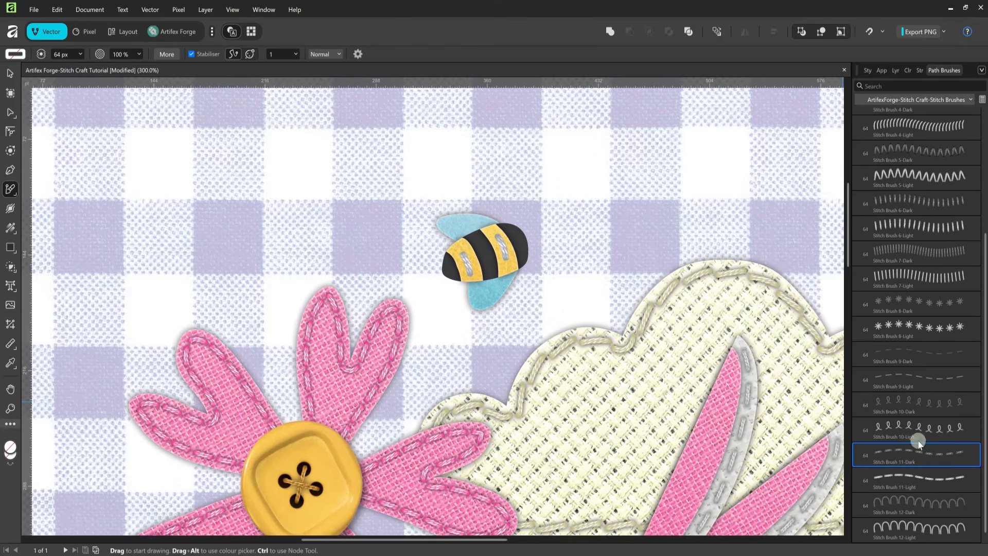
pyautogui.moveTo(517, 232); pyautogui.dragTo(536, 218)
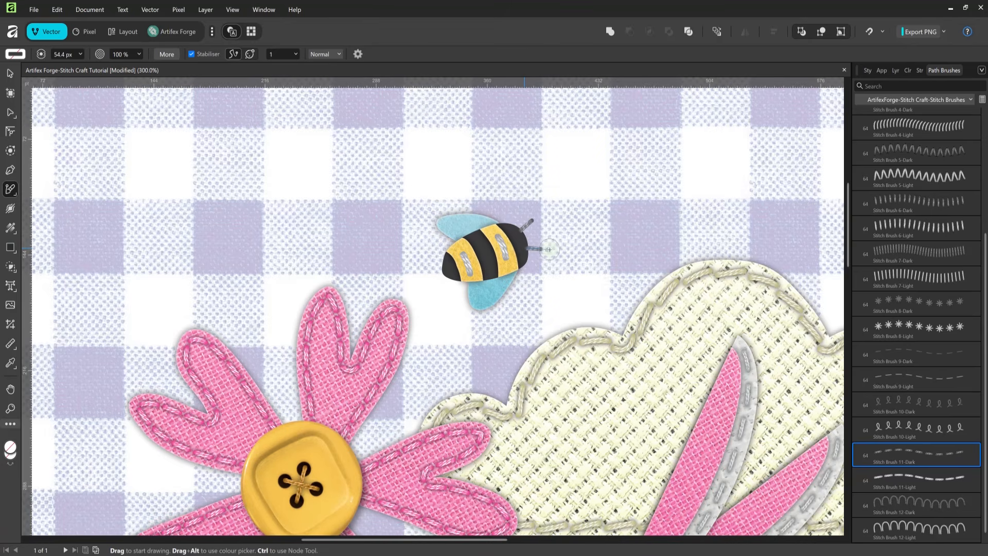
pyautogui.press('v')
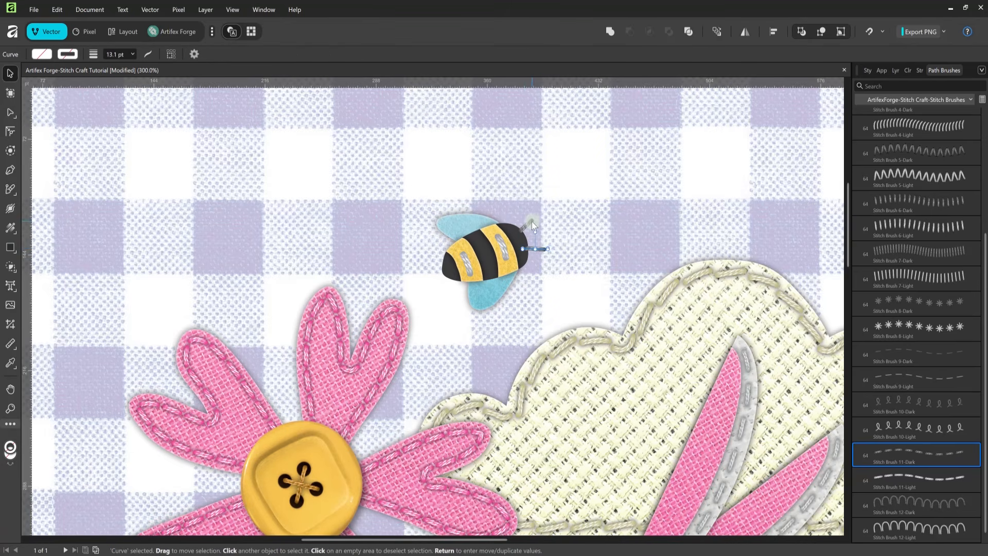
# - Set the stroke of both bee antennae to dark brown, CMYK 22, 43, 81, 95
pyautogui.keyDown('shift'); pyautogui.click(532, 222); pyautogui.keyUp('shift')
pyautogui.click(908, 71)
pyautogui.moveTo(896, 161); pyautogui.dragTo(941, 161)
pyautogui.moveTo(903, 133); pyautogui.dragTo(891, 121)
pyautogui.moveTo(939, 162)
pyautogui.mouseDown()
pyautogui.moveTo(953, 161)
pyautogui.moveTo(941, 149)
pyautogui.mouseUp()
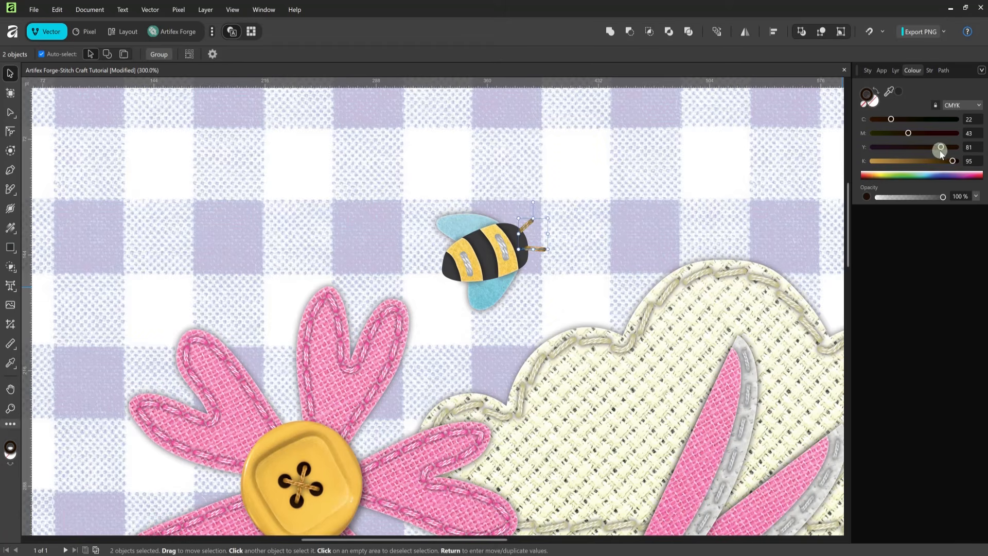
# - Set the stroke of the two stripe stitches on the bee to golden brown, CMYK 14, 37, 100, 79
pyautogui.click(505, 254)
pyautogui.keyDown('shift'); pyautogui.click(466, 263); pyautogui.keyUp('shift')
pyautogui.click(898, 122)
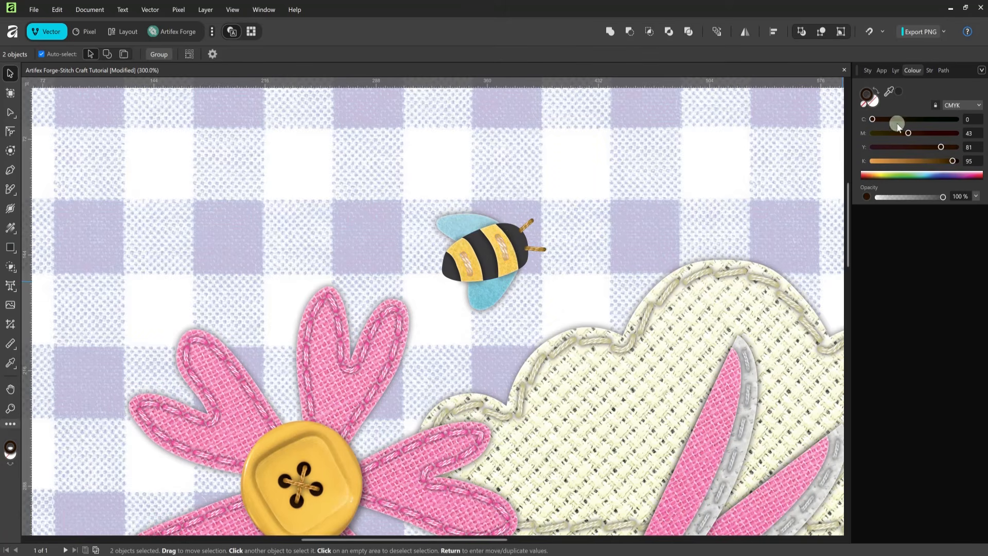
pyautogui.click(942, 145)
pyautogui.moveTo(919, 161); pyautogui.dragTo(914, 164)
pyautogui.moveTo(884, 120)
pyautogui.mouseDown()
pyautogui.moveTo(916, 133)
pyautogui.moveTo(939, 163)
pyautogui.mouseUp()
# - Group the bee's antennae and stripe stitches, and name the group Bee stitch
pyautogui.keyDown('shift'); pyautogui.click(527, 225); pyautogui.keyUp('shift')
pyautogui.keyDown('shift'); pyautogui.click(542, 250); pyautogui.keyUp('shift')
pyautogui.click(896, 70)
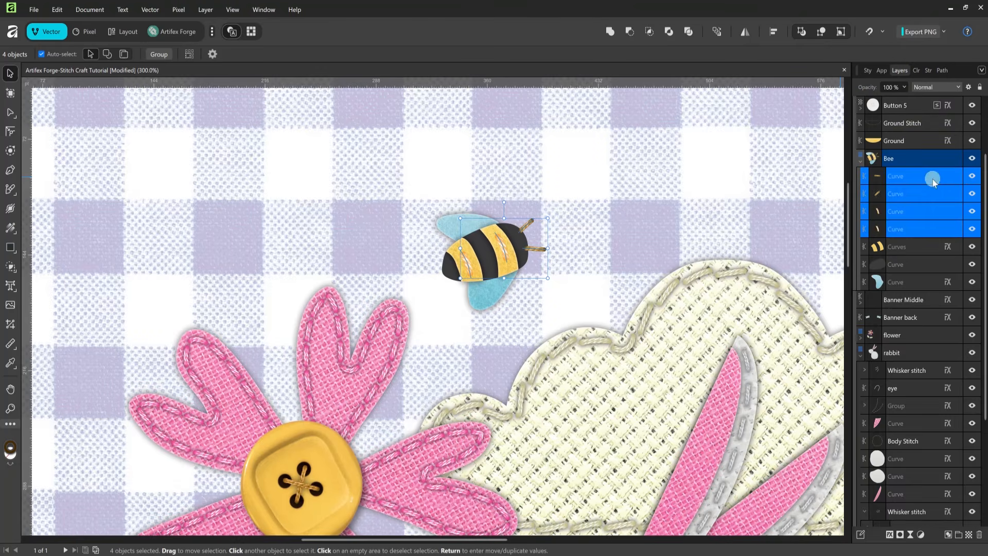
pyautogui.rightClick(934, 177)
pyautogui.click(856, 390)
pyautogui.doubleClick(899, 176)
pyautogui.write('Bee stitch')
pyautogui.press('Return')
# - Add an Outer Shadow to the Bee stitch group with opacity 50%, radius 8.6 px and intensity 22%
pyautogui.click(889, 534)
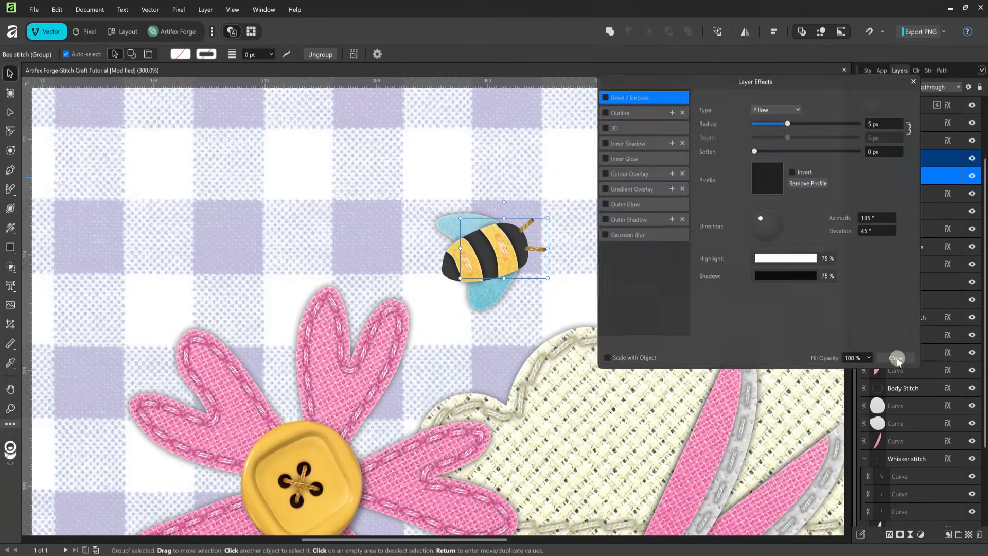
pyautogui.click(615, 220)
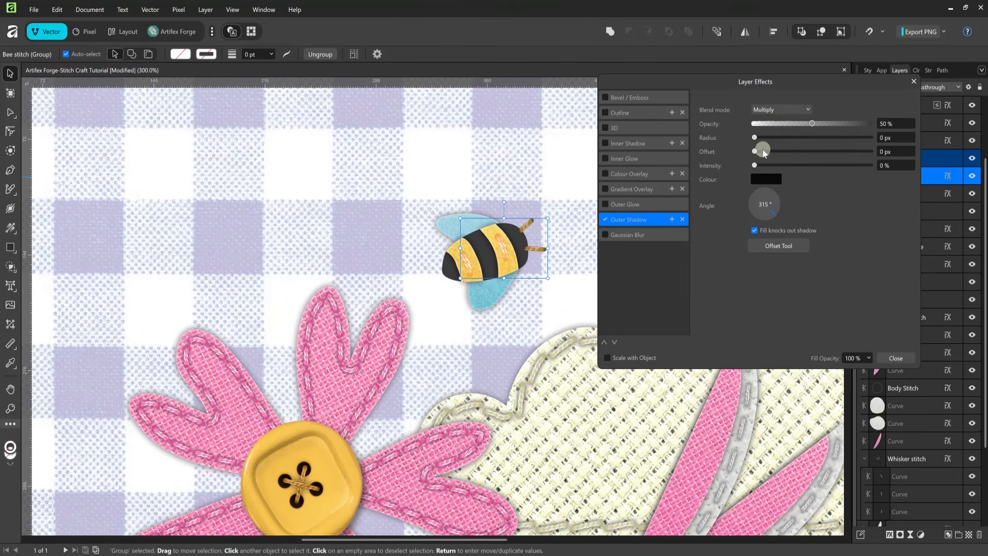
pyautogui.moveTo(755, 139); pyautogui.dragTo(810, 138)
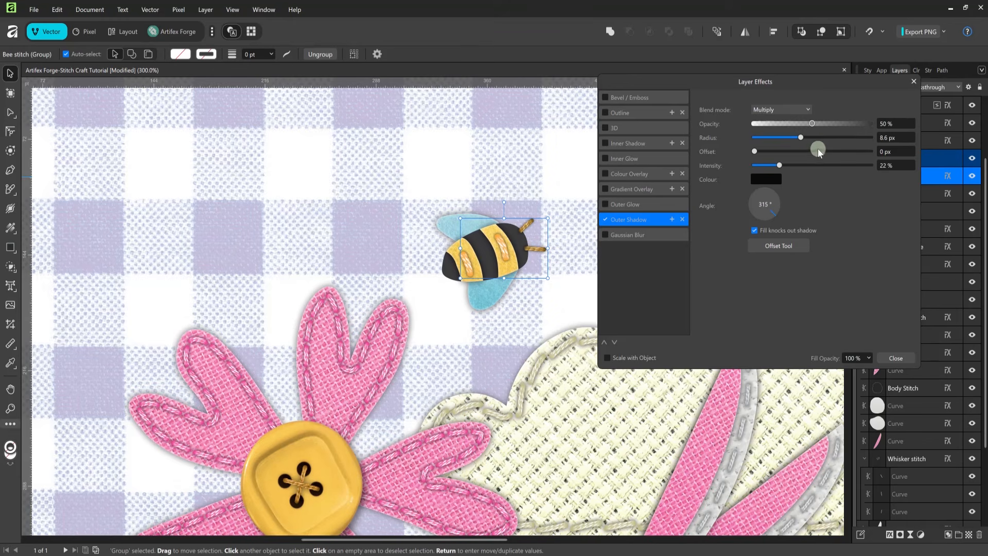
pyautogui.click(893, 355)
# - Check the stroke colour of the two stripe stitches in the Bee stitch group, and view the whole illustration
pyautogui.click(864, 176)
pyautogui.click(908, 246)
pyautogui.keyDown('shift'); pyautogui.click(908, 229); pyautogui.keyUp('shift')
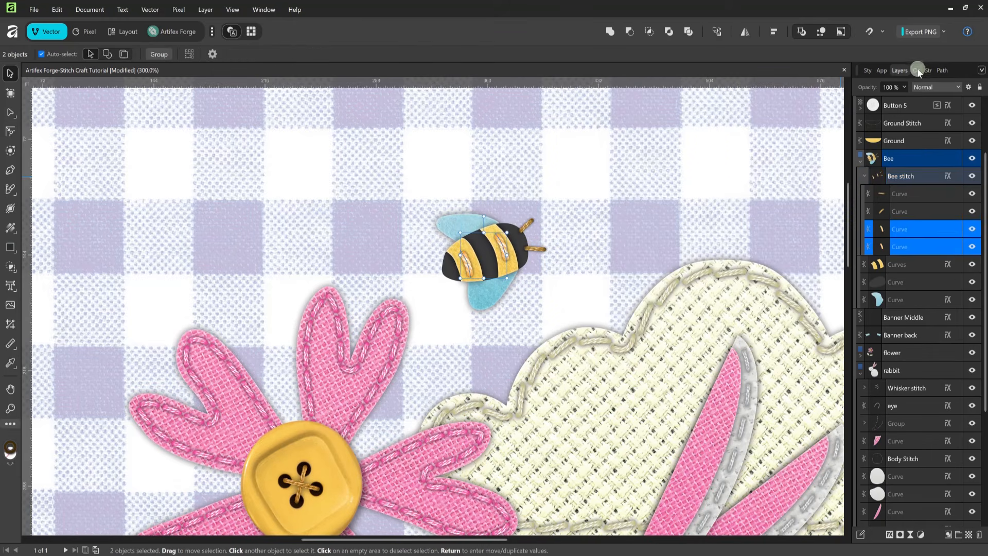
pyautogui.click(918, 70)
pyautogui.click(674, 228)
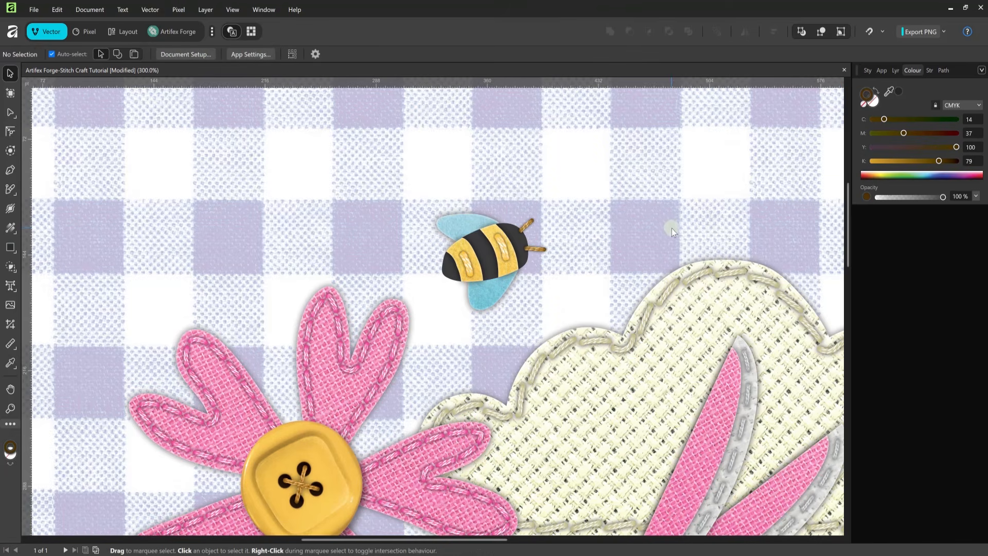
pyautogui.hotkey('ctrl', '0')
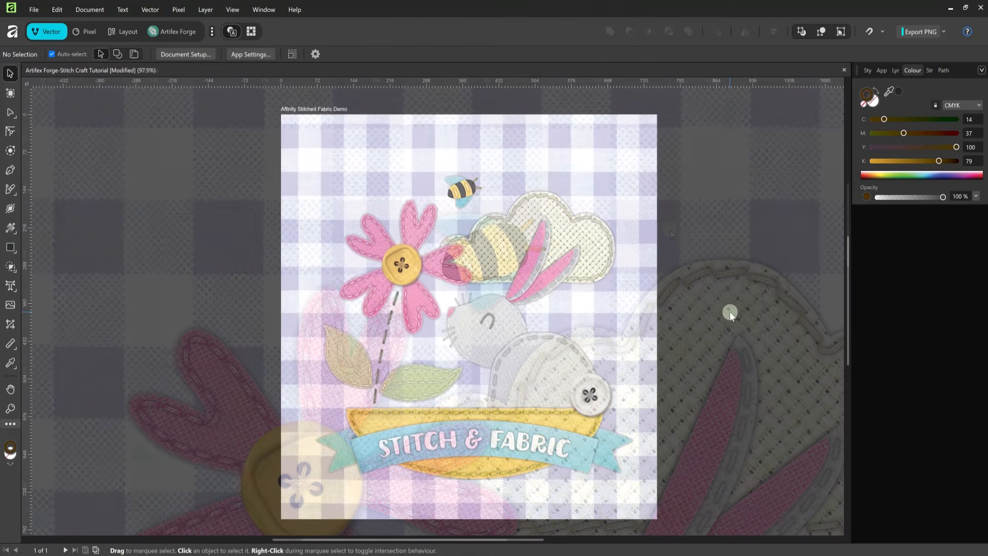